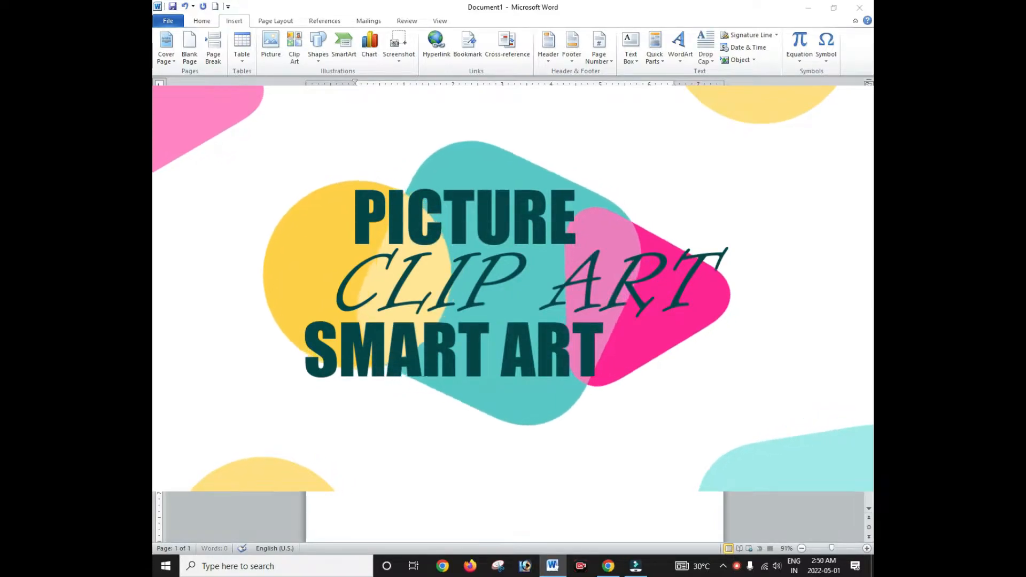
Step: Generate the sample text paragraphs and zoom the page from 91% to 111%
key(Return)
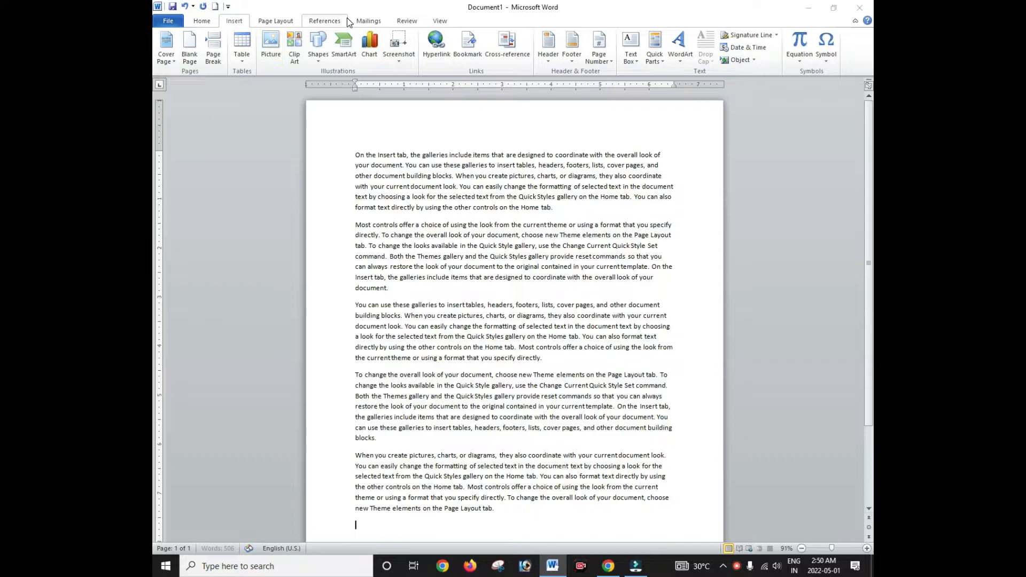
ctrl+scroll(503, 234, up, 2)
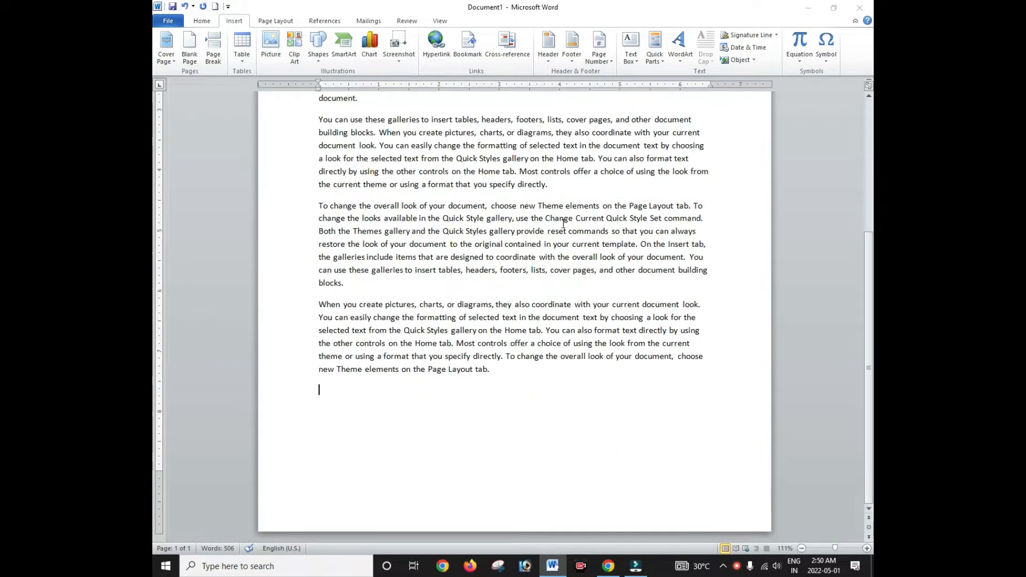
scroll(513, 310, up, 6)
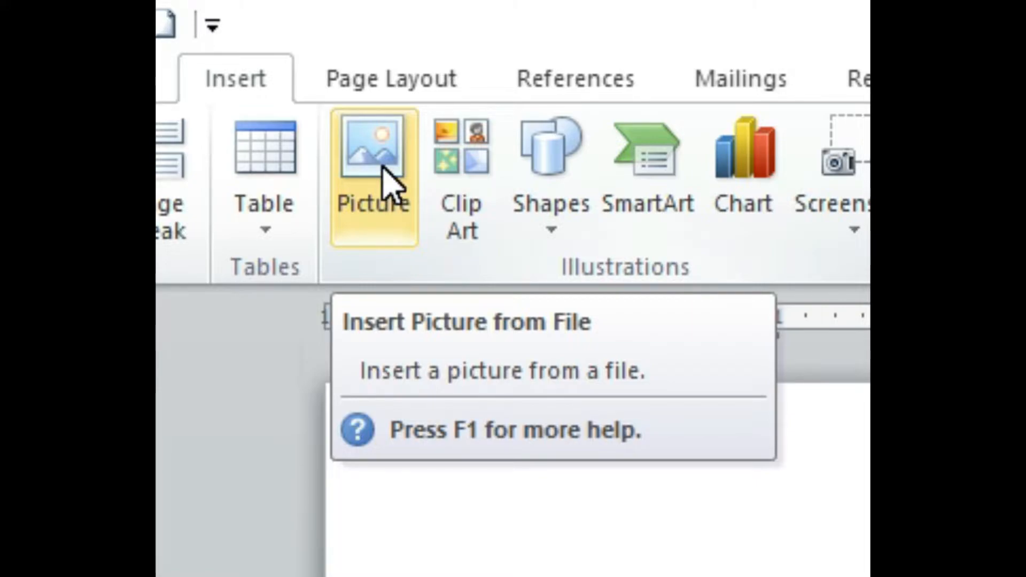
Step: Insert the photo3 picture from the Desktop below the sample text
click(383, 179)
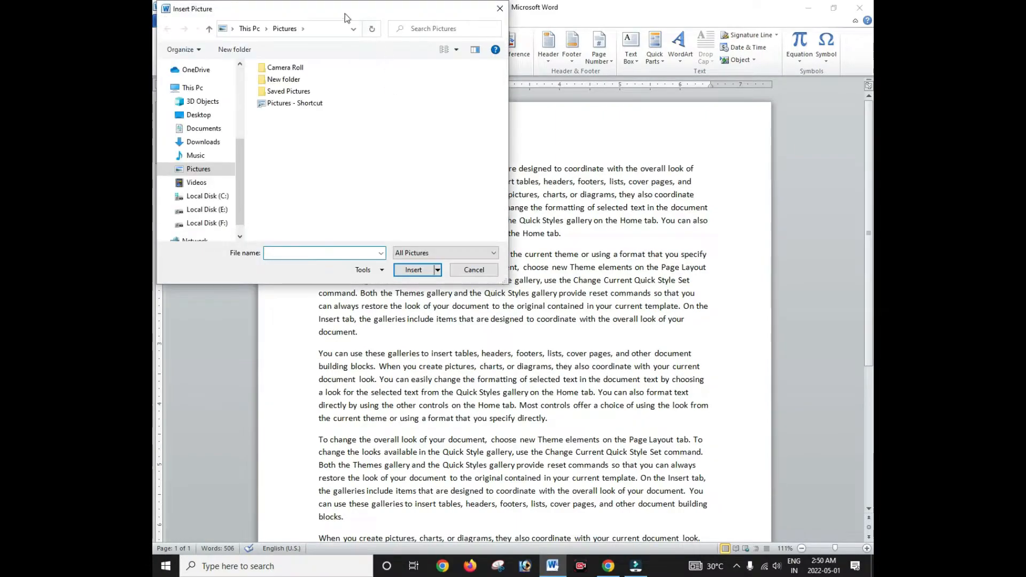
drag(337, 13, 497, 24)
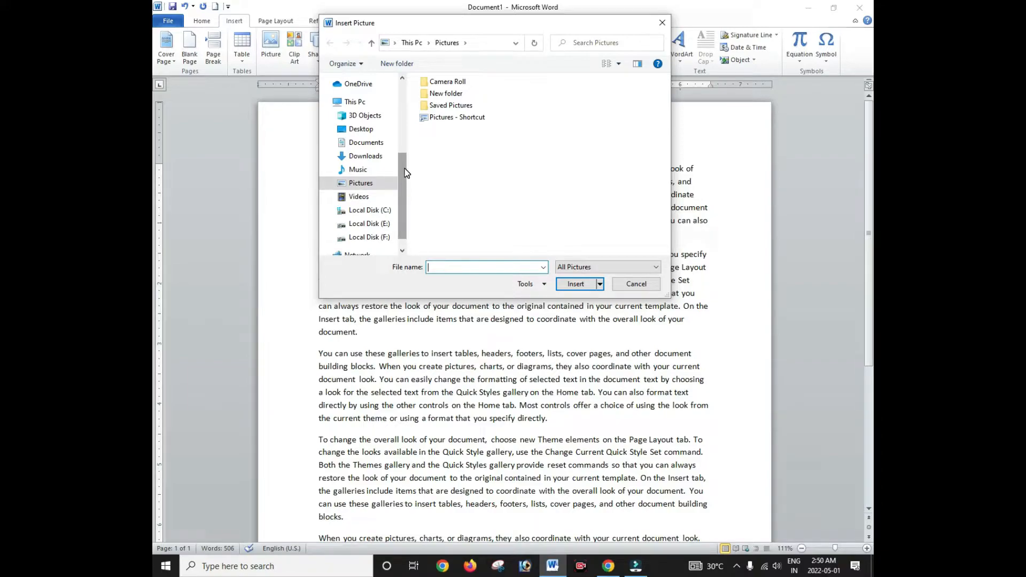
drag(404, 169, 404, 154)
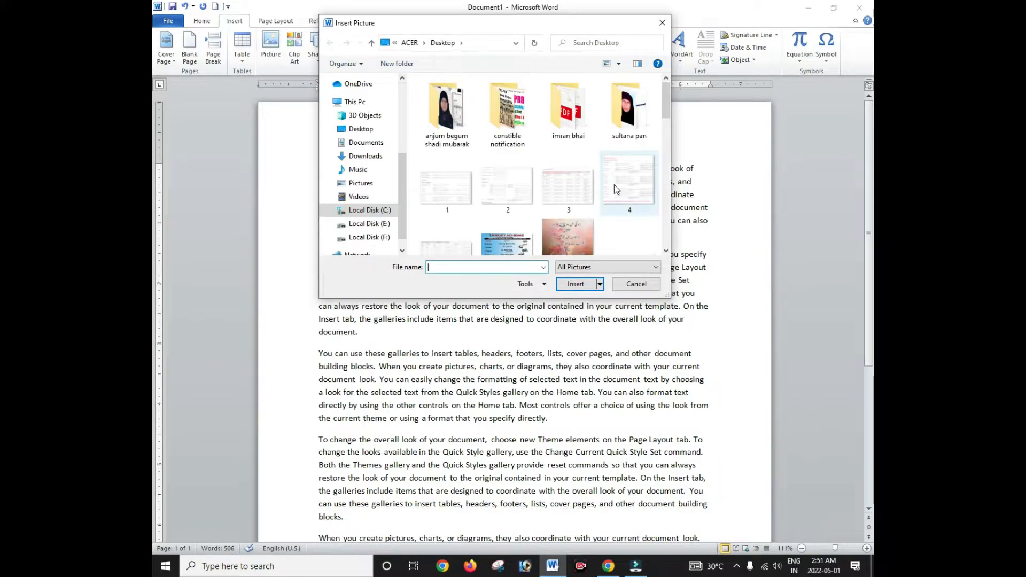
click(617, 180)
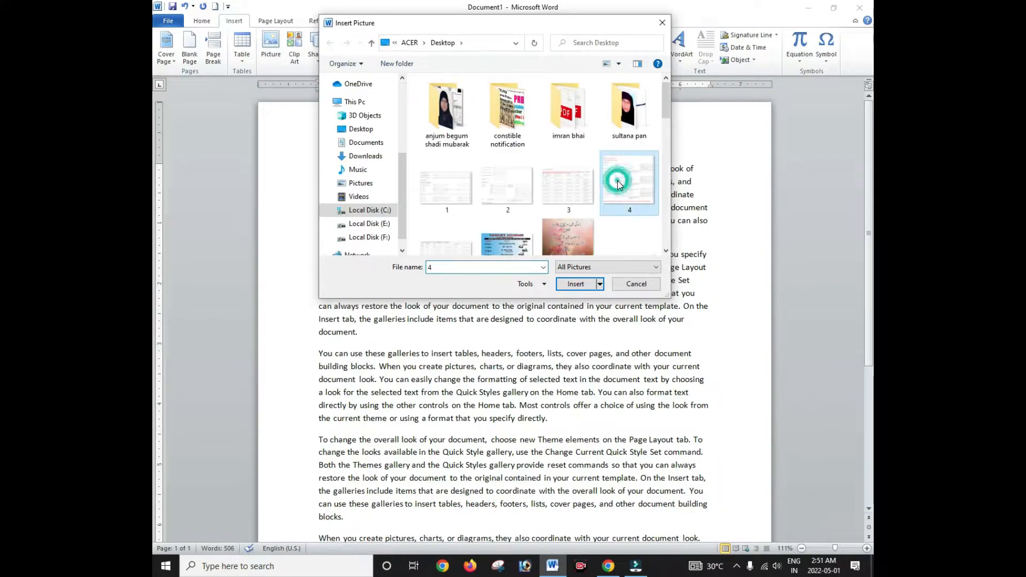
key(p)
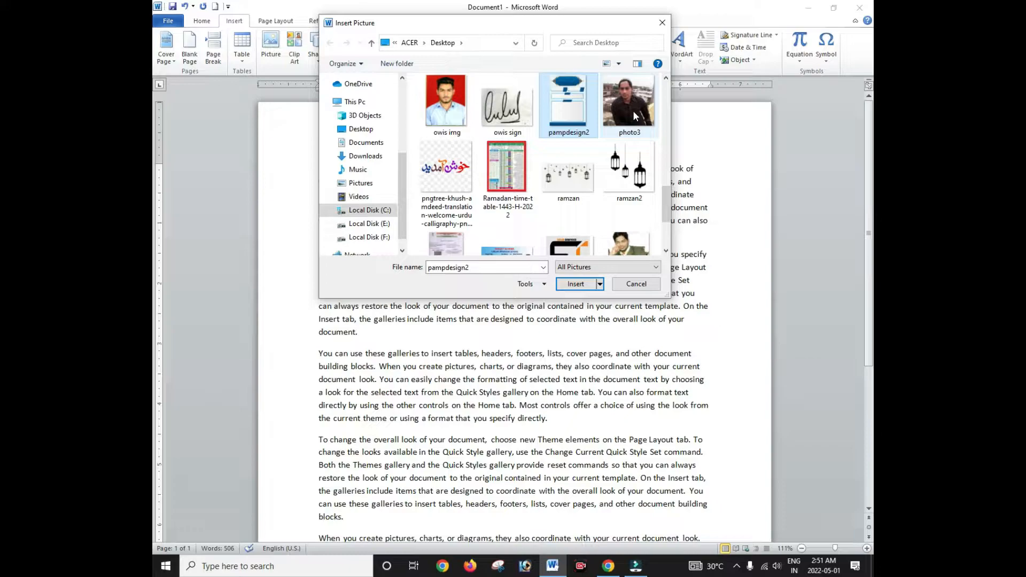
double_click(632, 110)
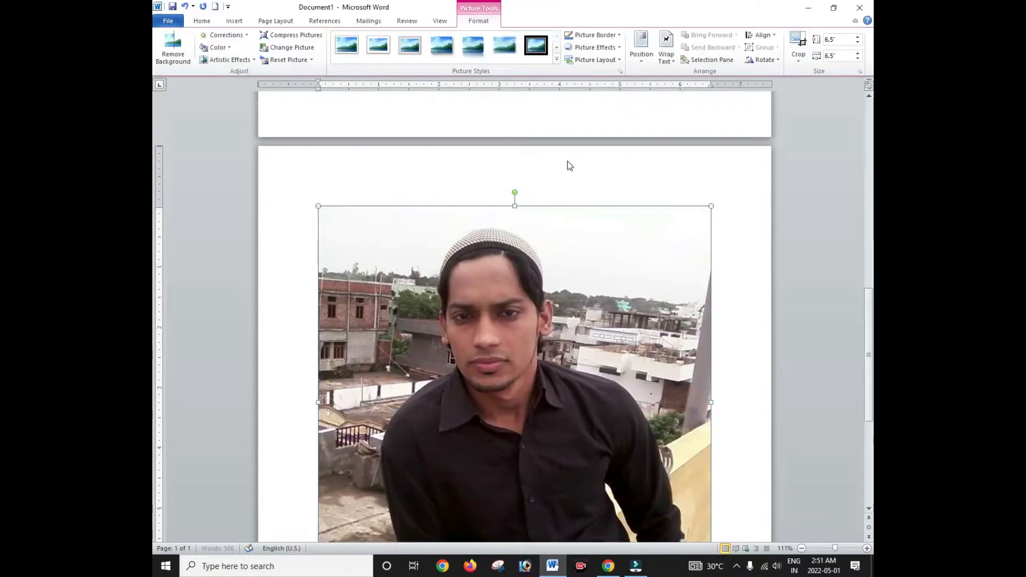
scroll(535, 212, down, 8)
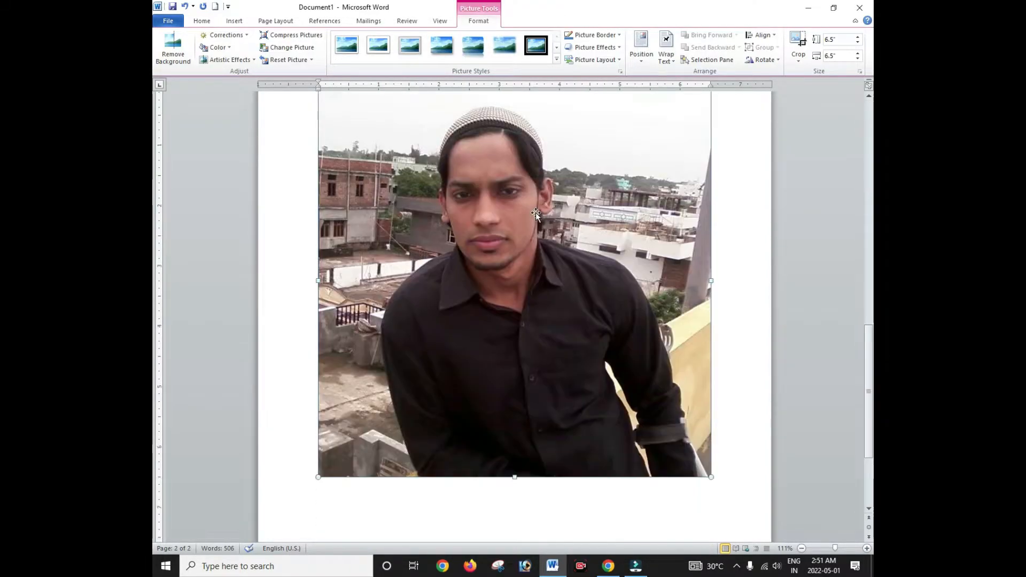
scroll(535, 209, up, 12)
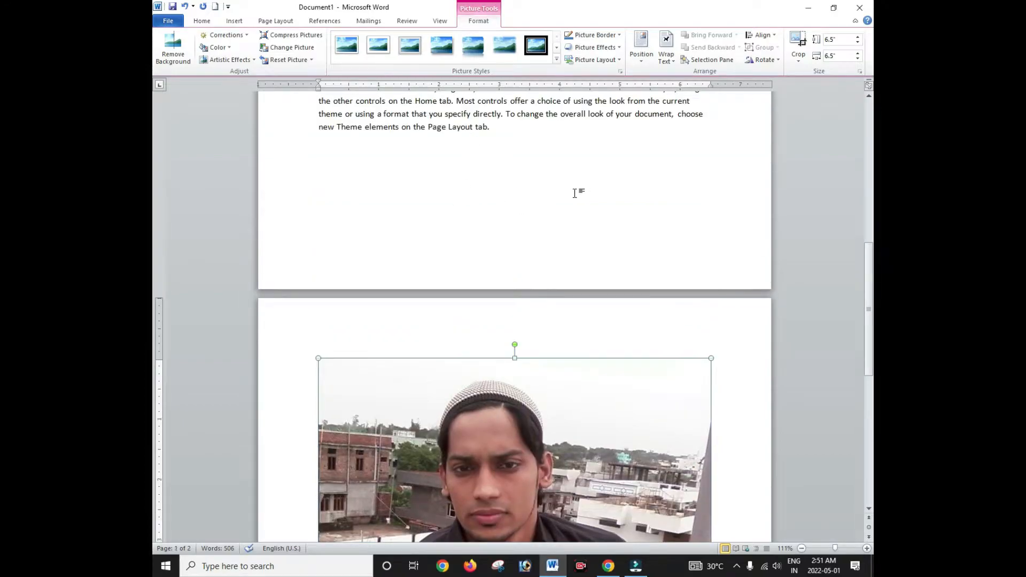
scroll(574, 193, up, 9)
scroll(556, 208, down, 14)
scroll(540, 221, up, 5)
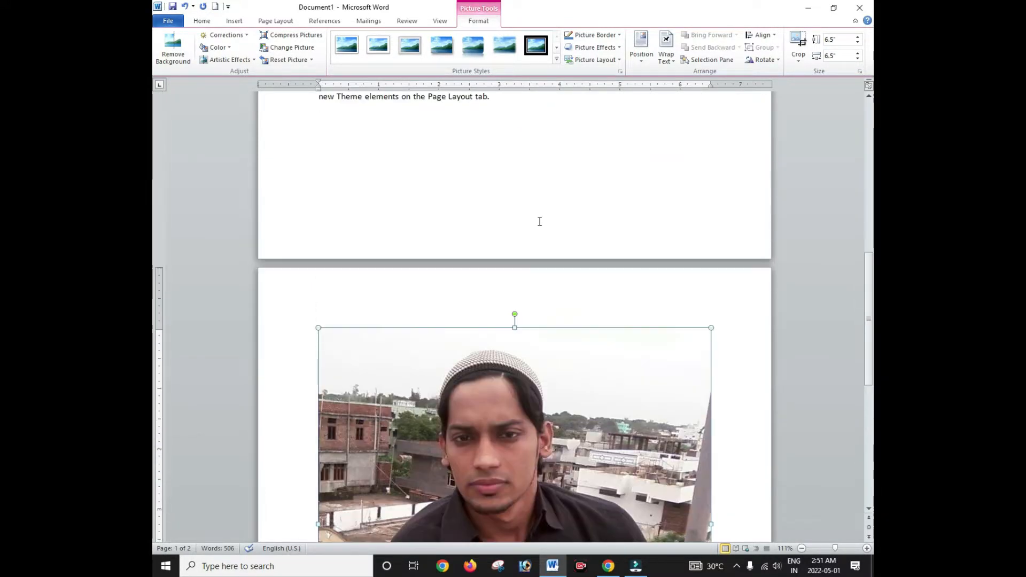
scroll(540, 221, up, 15)
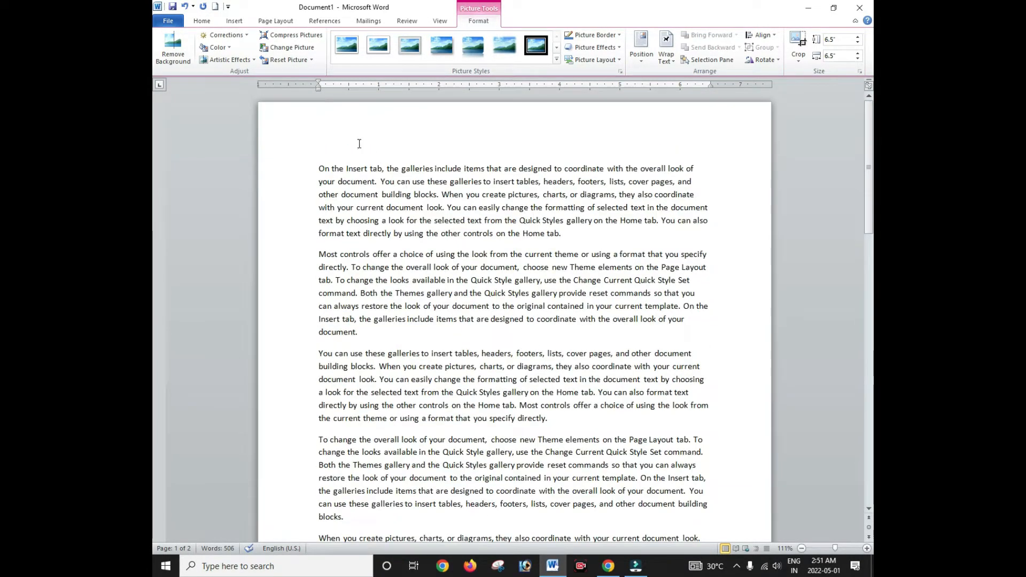
scroll(331, 160, down, 3)
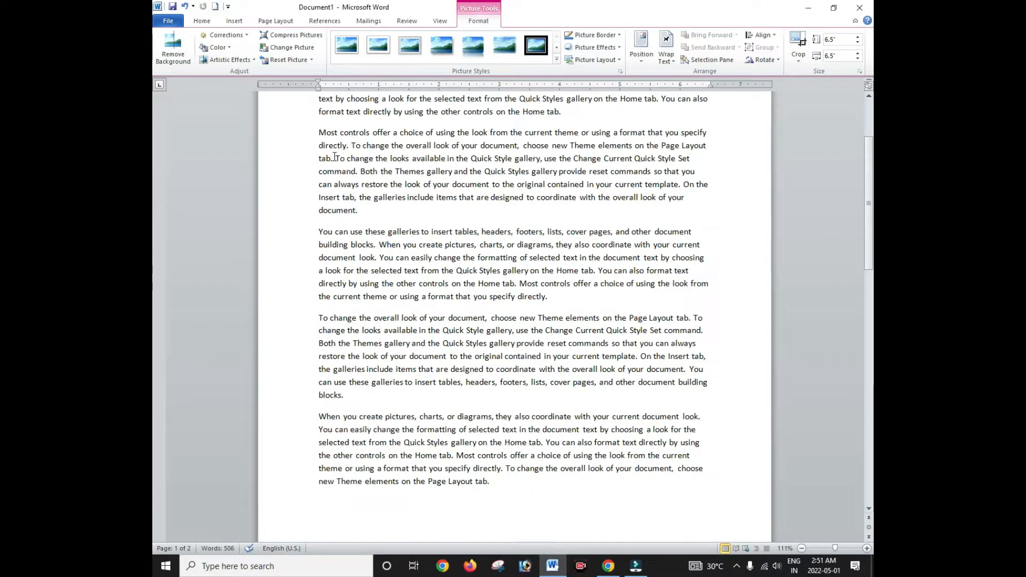
scroll(374, 171, down, 9)
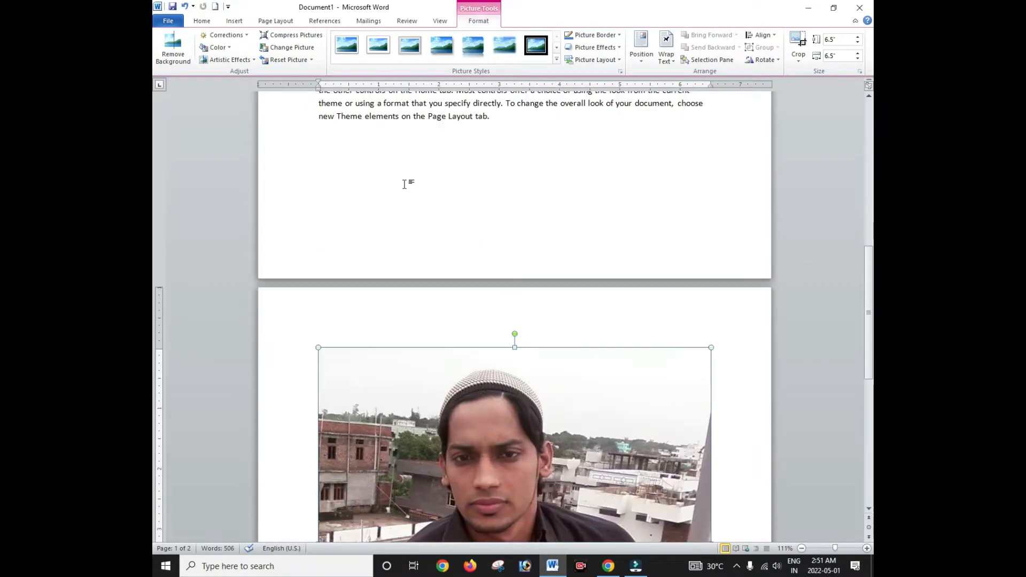
scroll(405, 184, up, 15)
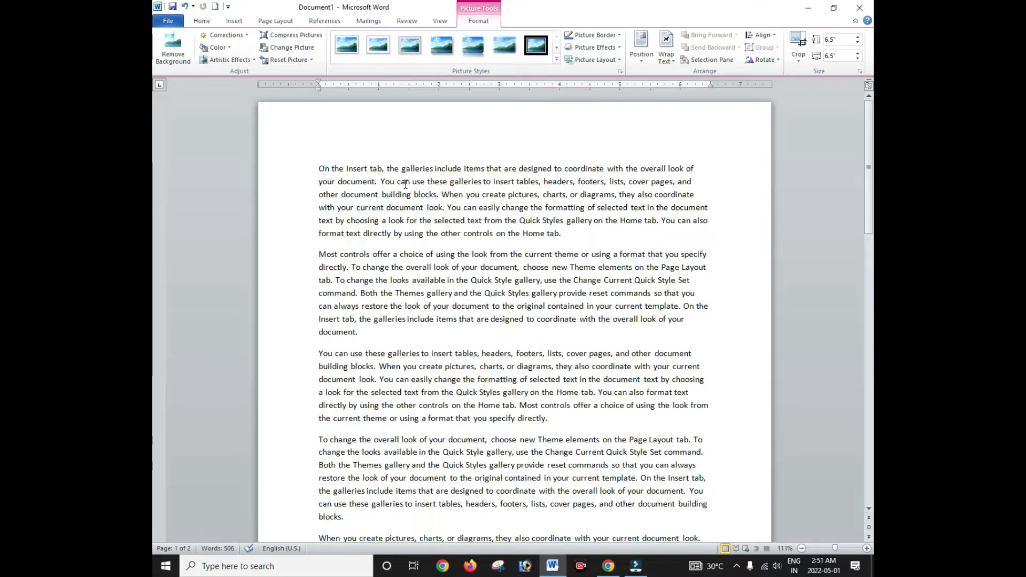
scroll(405, 183, down, 15)
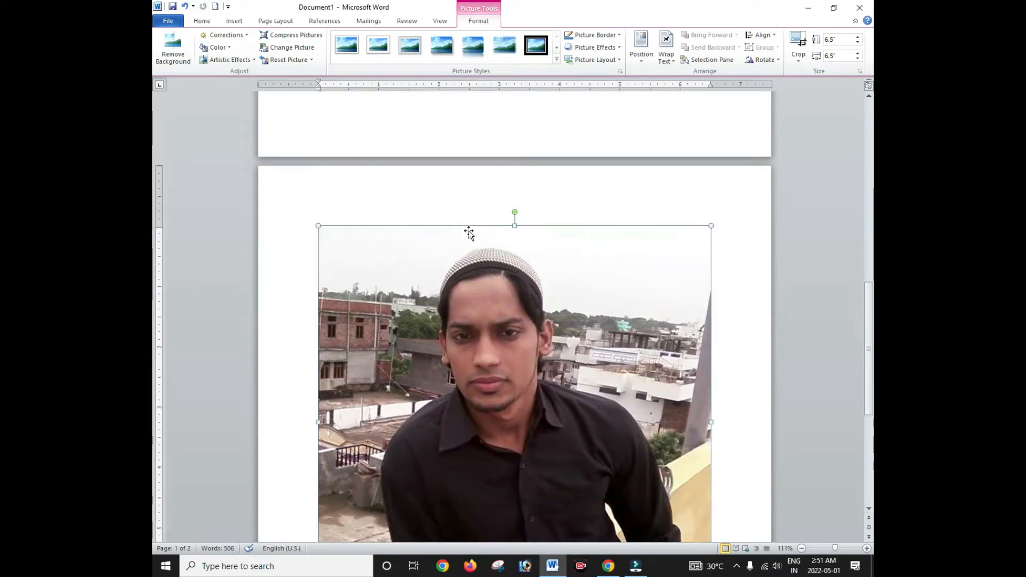
click(518, 330)
scroll(510, 306, up, 8)
scroll(552, 280, down, 8)
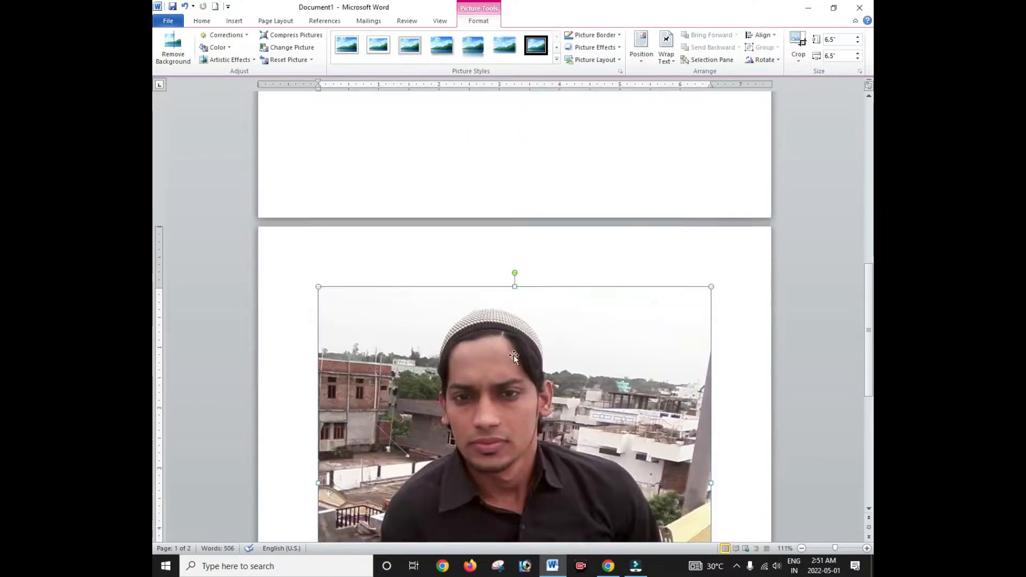
click(527, 297)
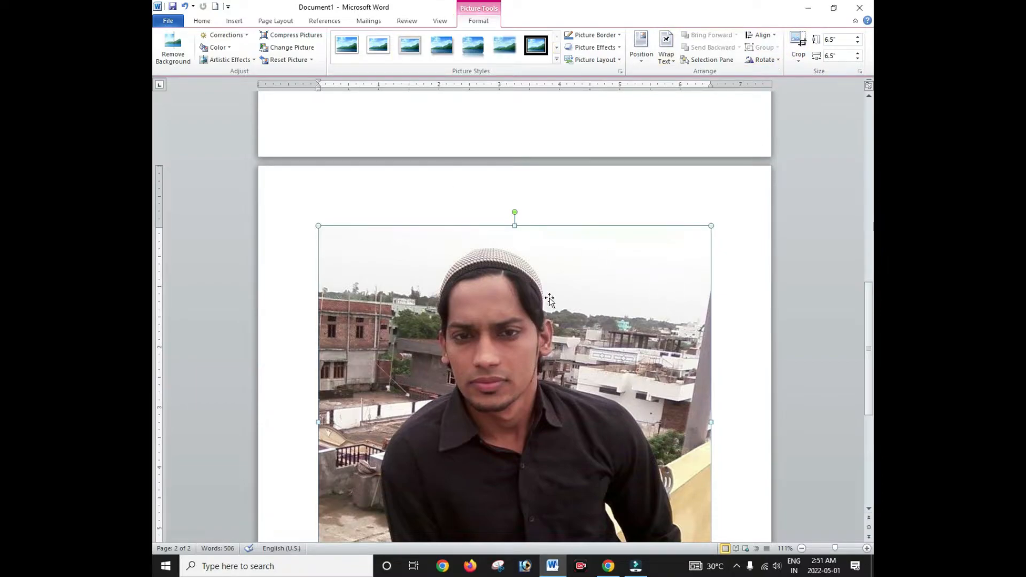
scroll(549, 301, up, 15)
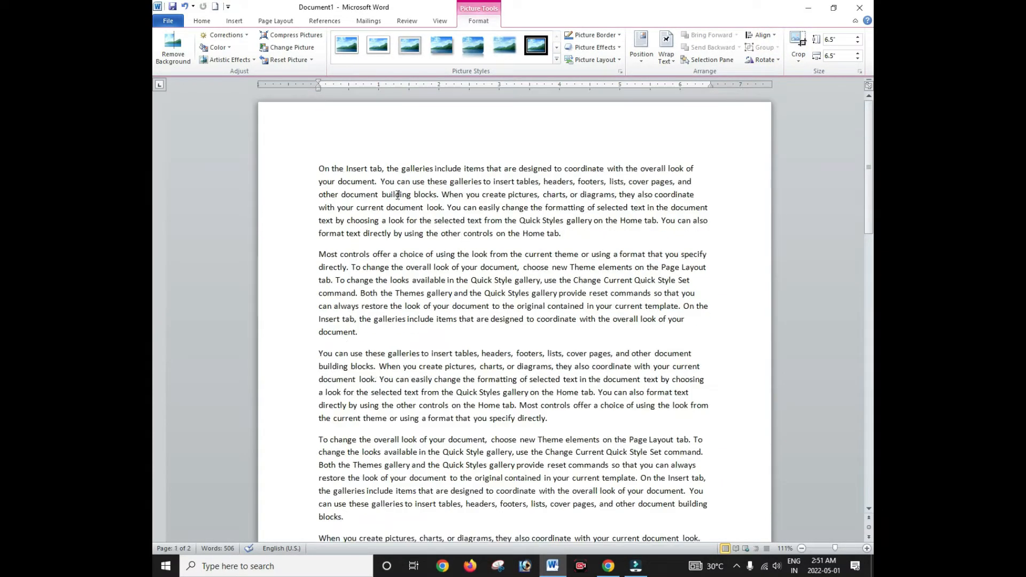
click(397, 195)
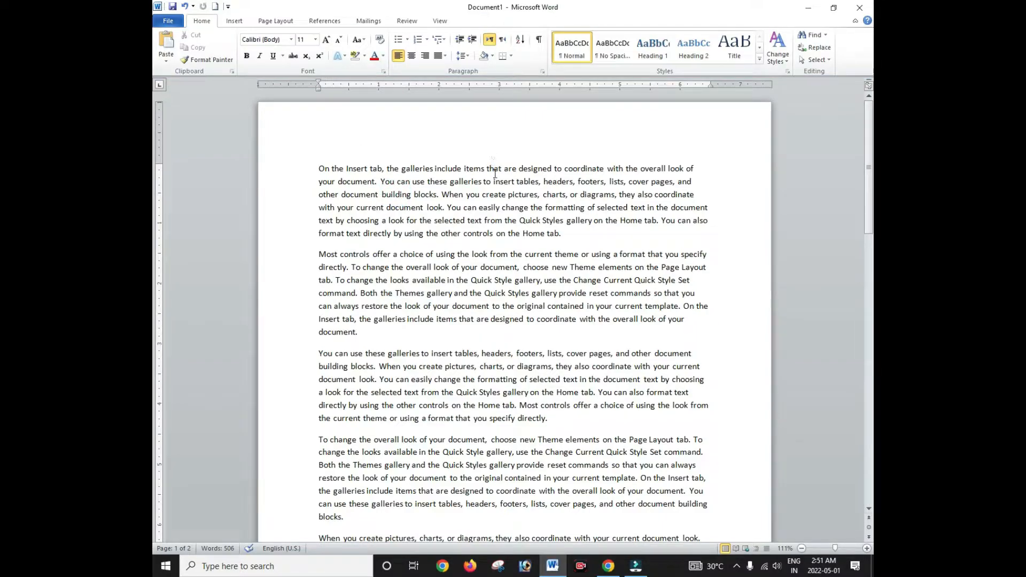
scroll(459, 205, down, 20)
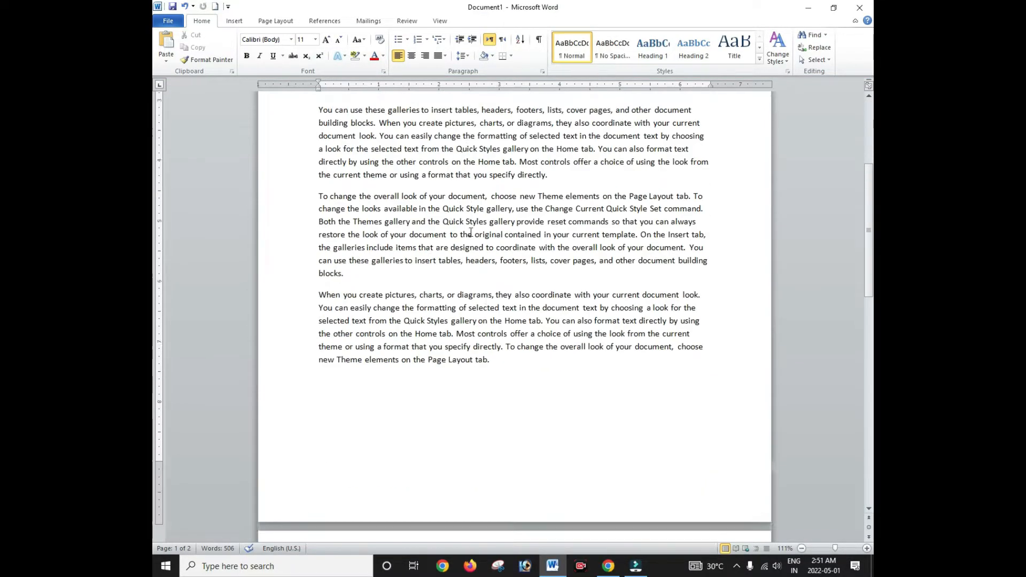
click(515, 332)
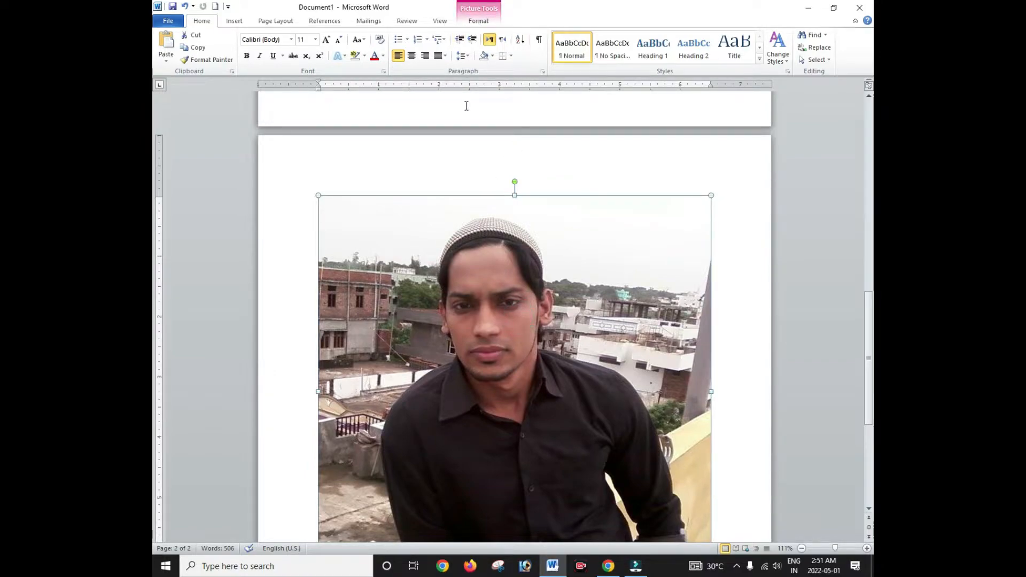
scroll(489, 155, up, 3)
scroll(489, 155, up, 1)
click(489, 158)
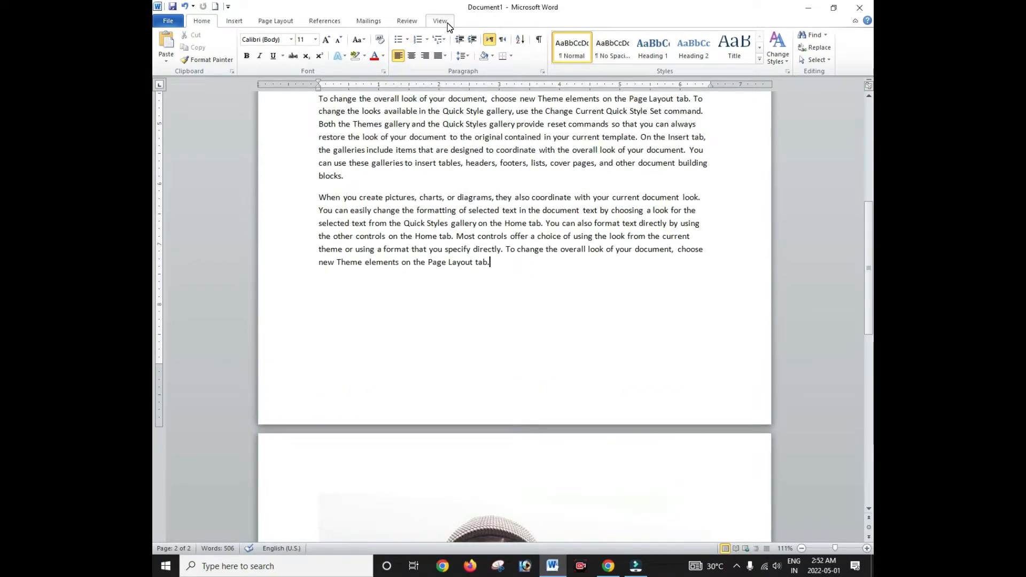
scroll(531, 203, down, 9)
click(506, 318)
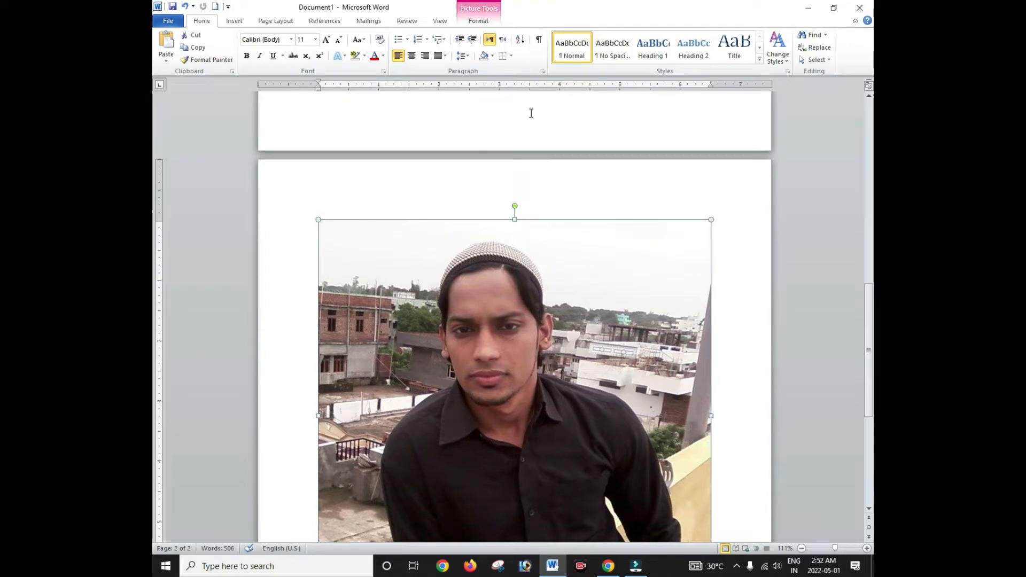
click(479, 22)
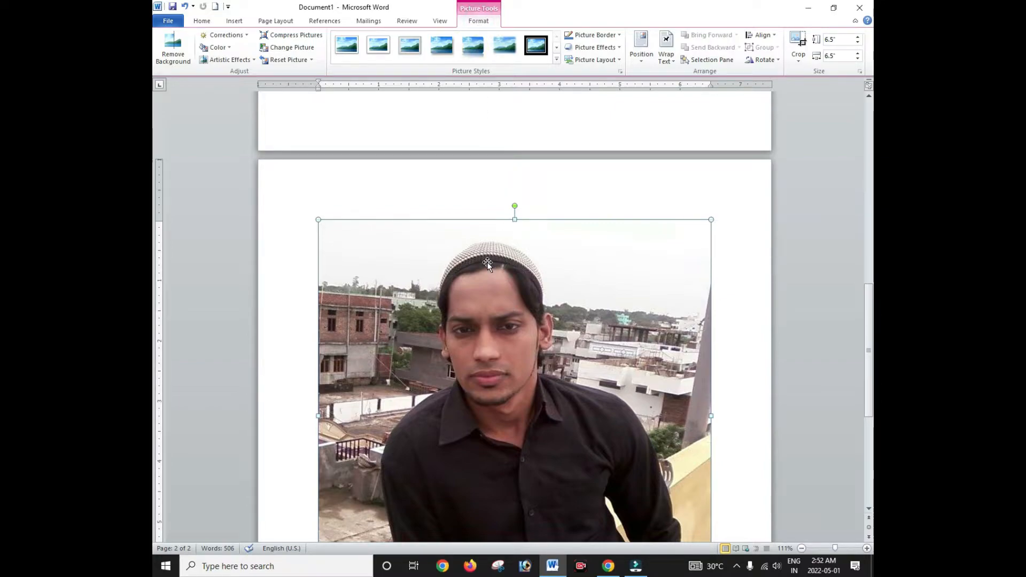
scroll(487, 262, down, 5)
scroll(515, 240, up, 5)
scroll(492, 236, down, 2)
scroll(491, 236, up, 2)
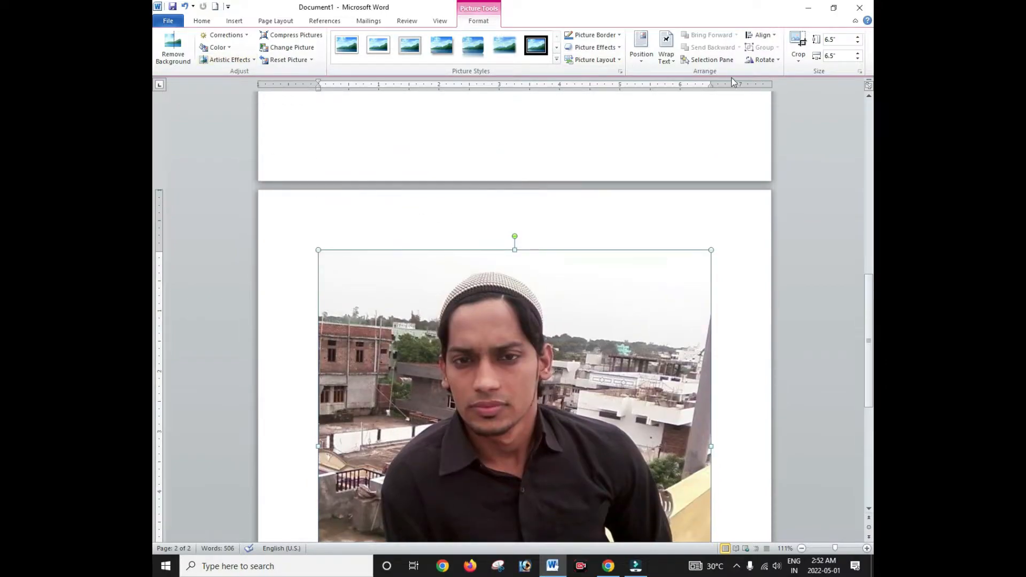
Step: Set the photo's text wrapping to In Front of Text so it floats onto page 1
click(672, 61)
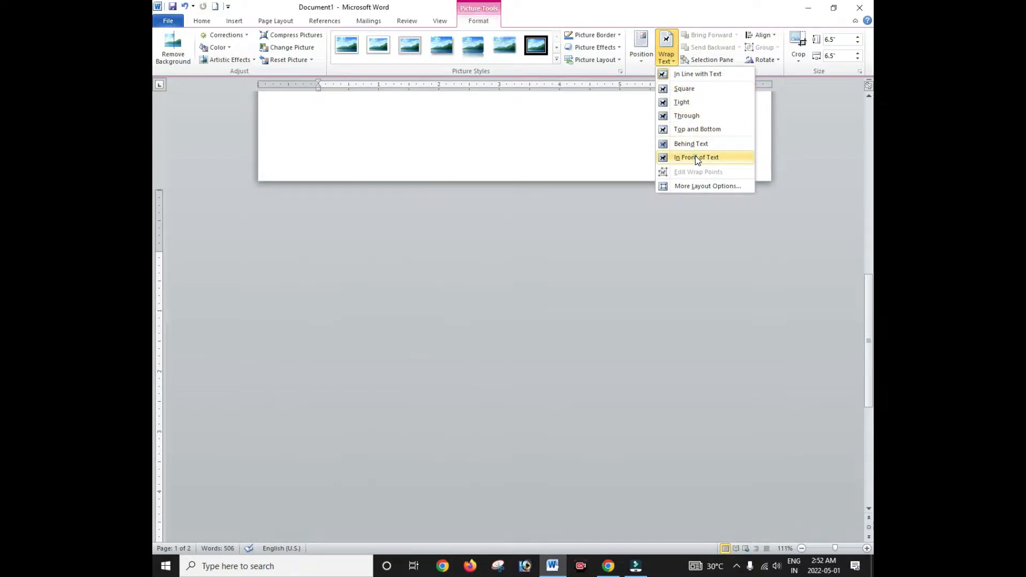
click(695, 156)
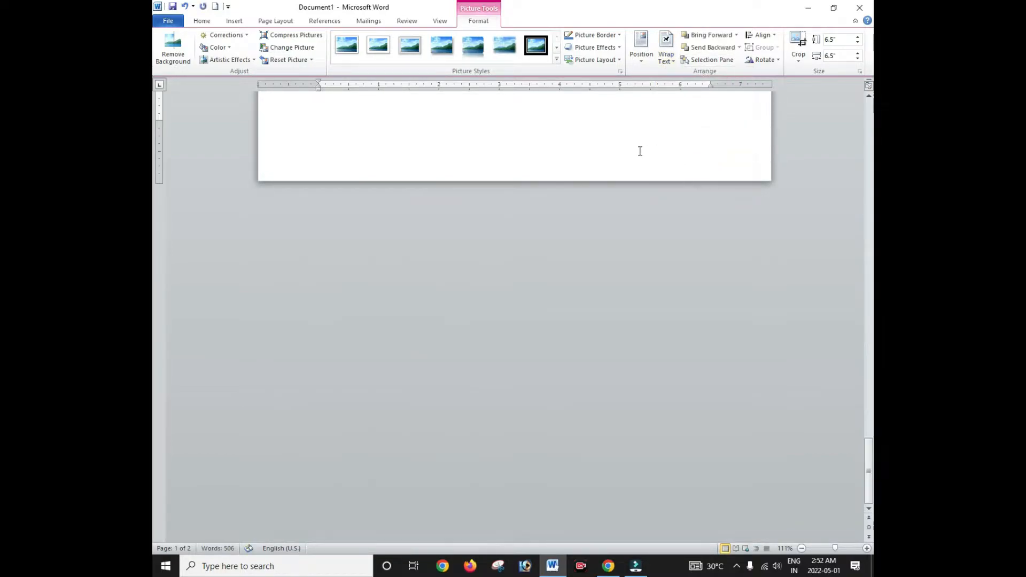
scroll(637, 149, up, 10)
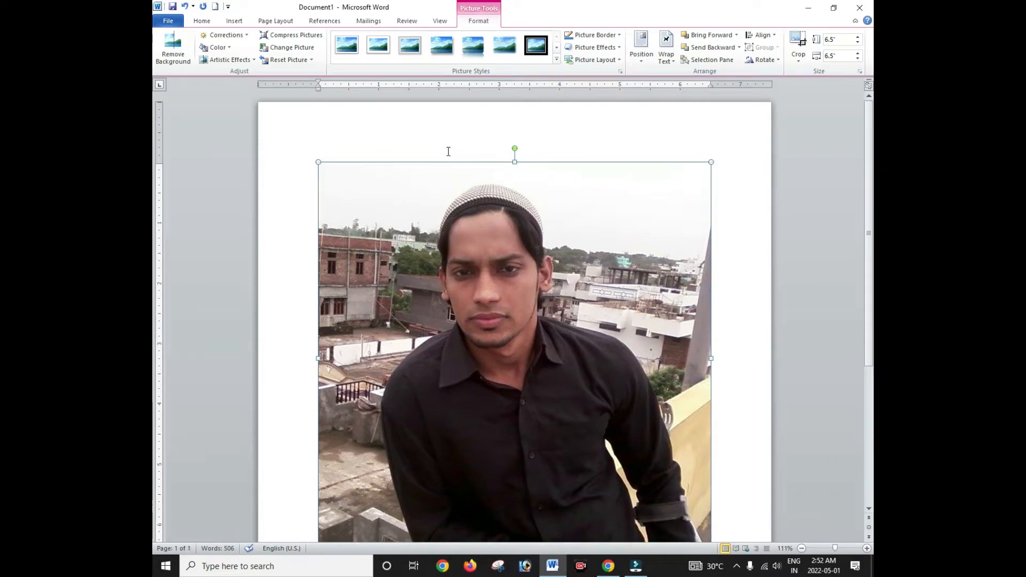
scroll(453, 204, down, 3)
scroll(451, 206, up, 2)
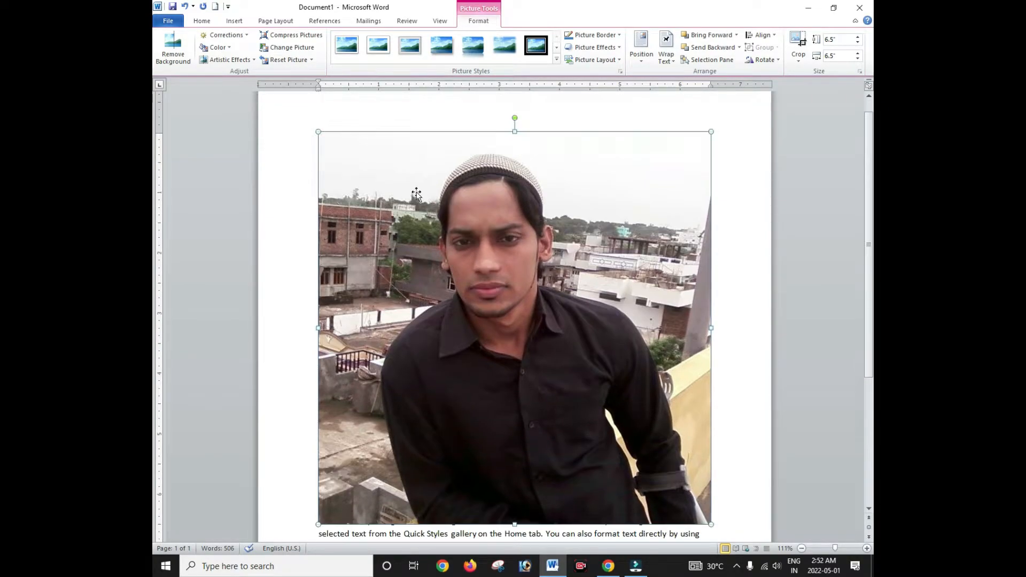
Step: Shrink the photo to about 2.14 inches and reposition it within the text
drag(318, 130, 604, 313)
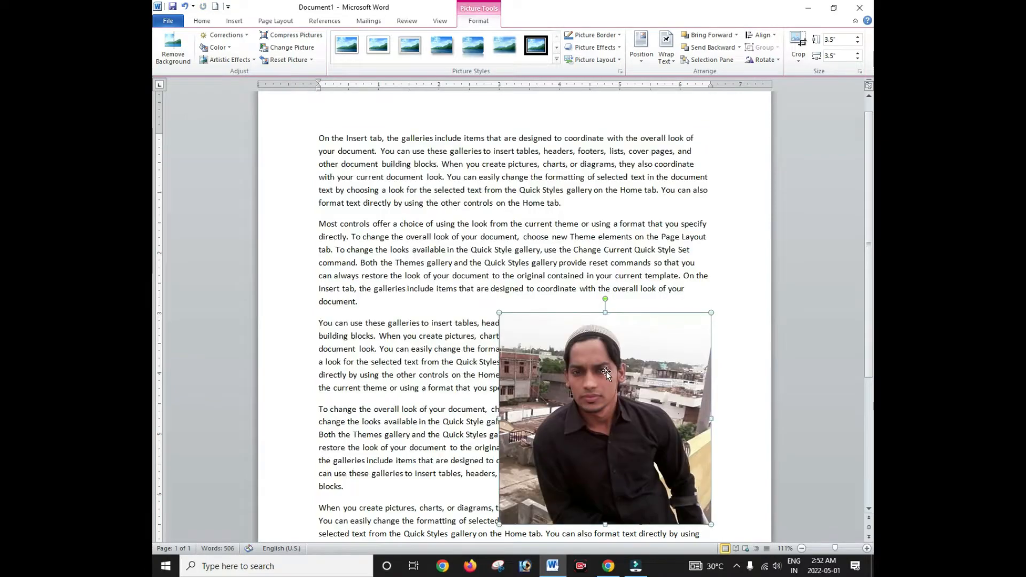
drag(606, 372, 623, 213)
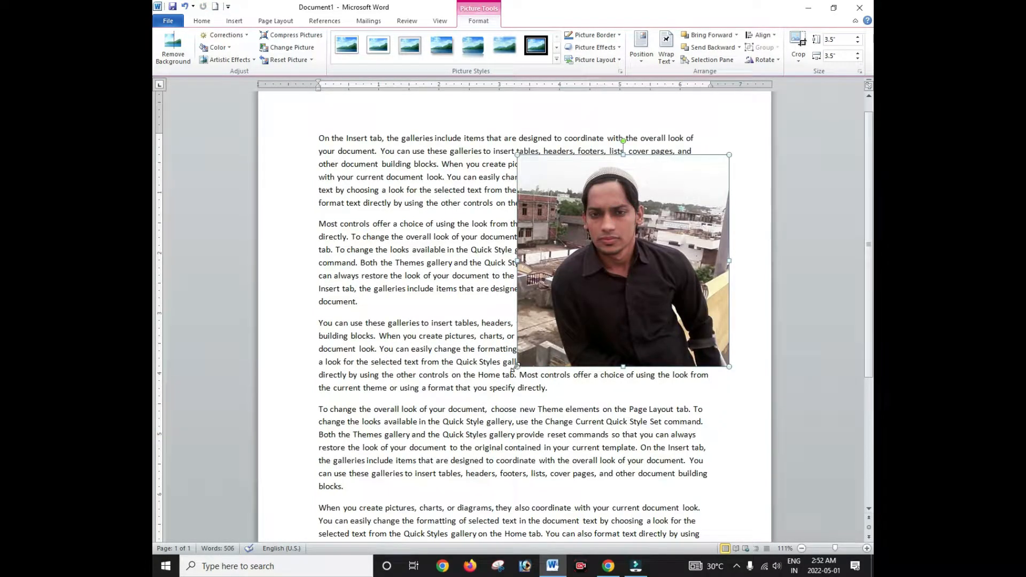
drag(513, 368, 603, 279)
click(659, 215)
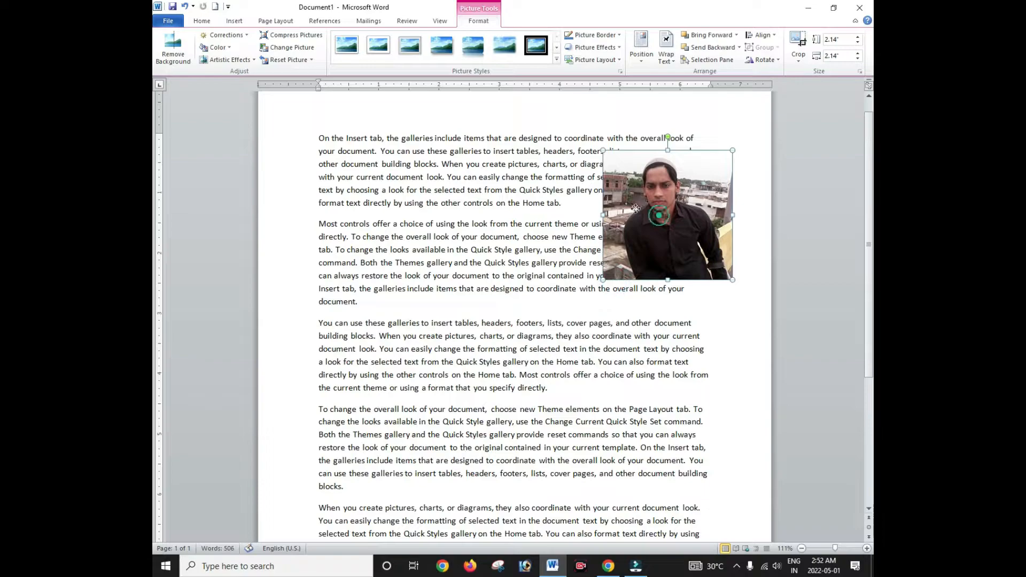
drag(661, 197, 618, 221)
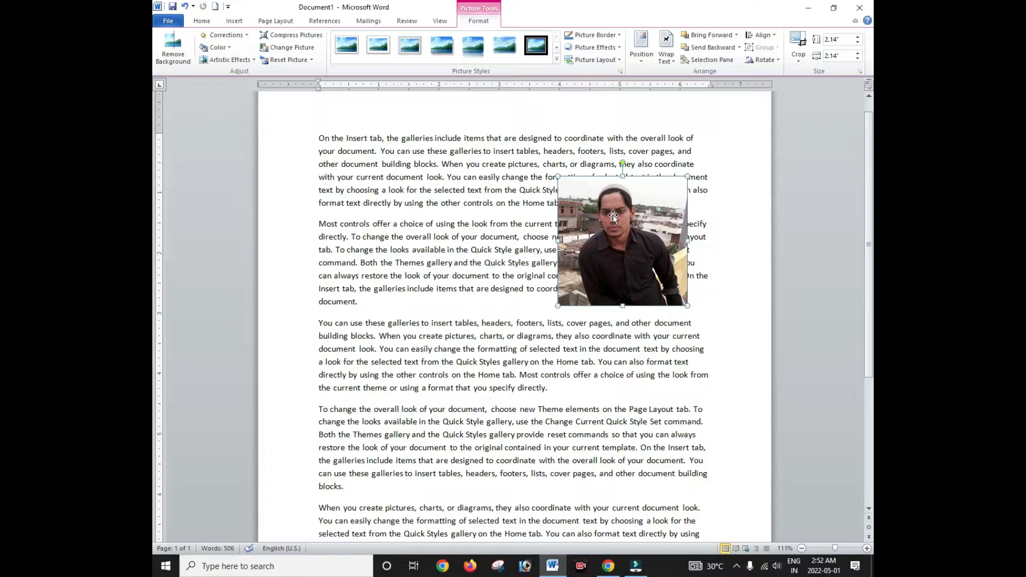
Step: Move the photo over the upper paragraphs and enlarge it to 3.38 inches square
click(234, 21)
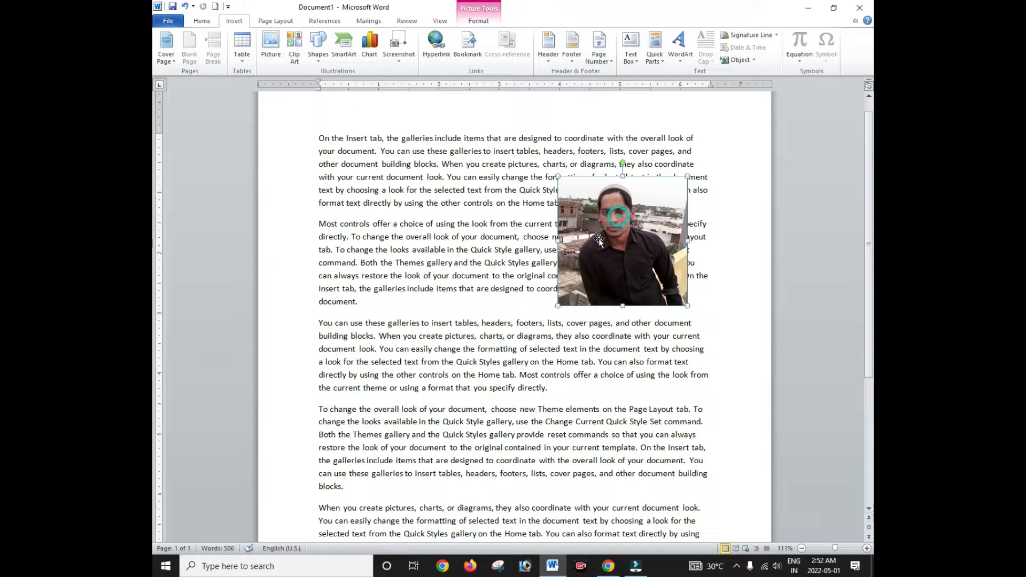
drag(629, 201, 653, 151)
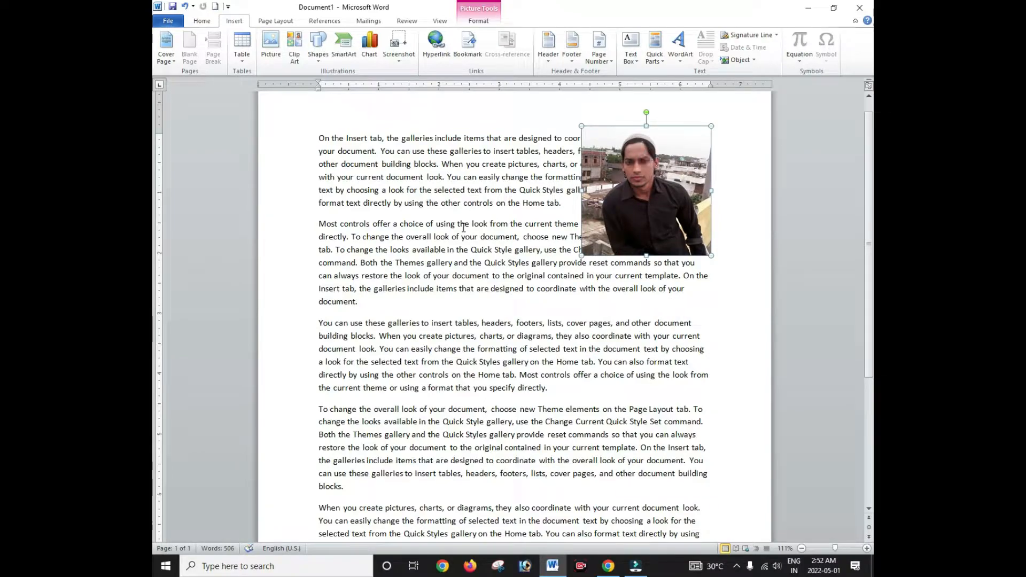
click(478, 21)
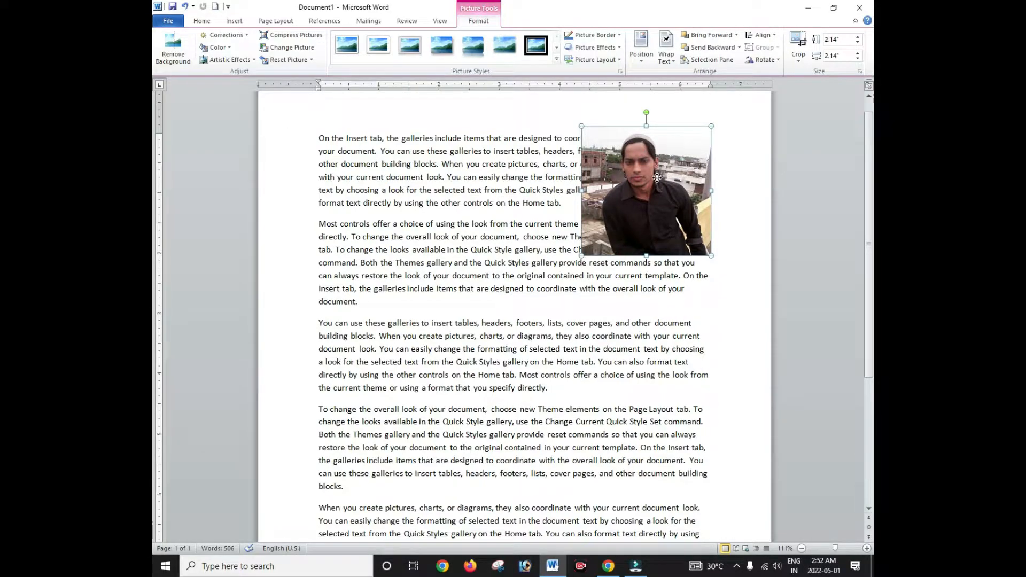
drag(658, 178, 459, 177)
drag(511, 256, 586, 307)
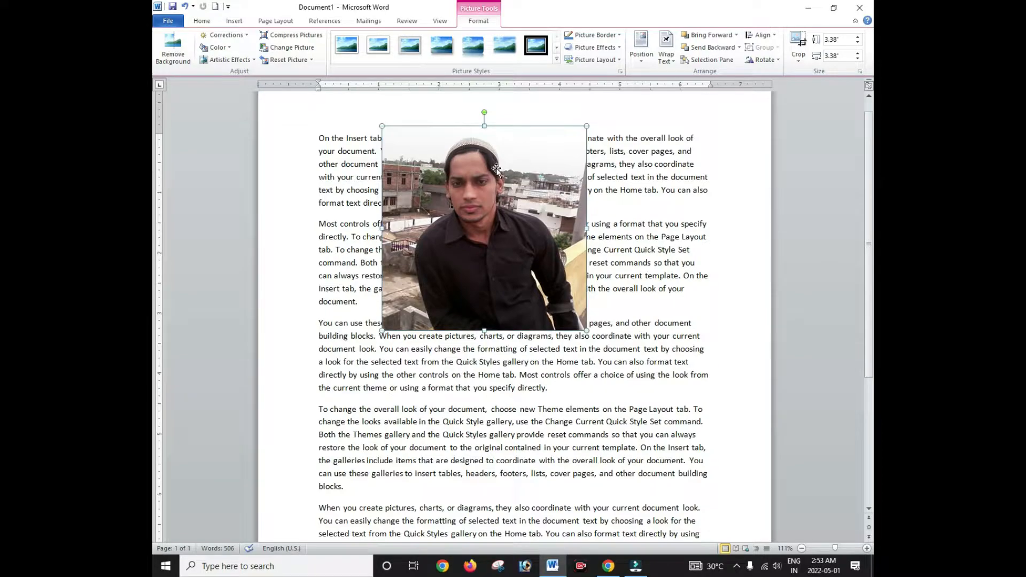
Step: Remove the photo's background, fitting the kept area around the person, and keep the changes
click(177, 57)
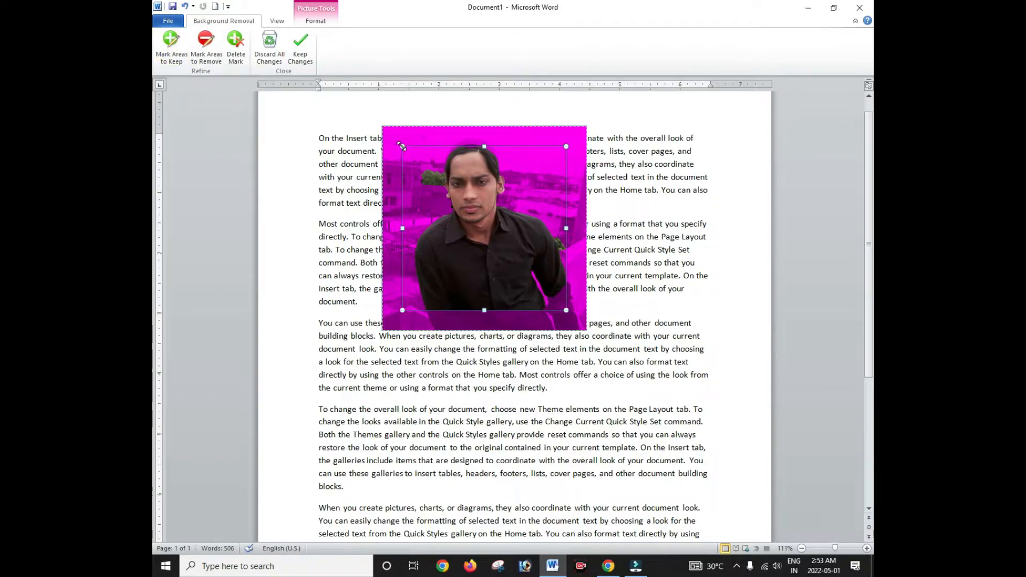
drag(401, 146, 421, 139)
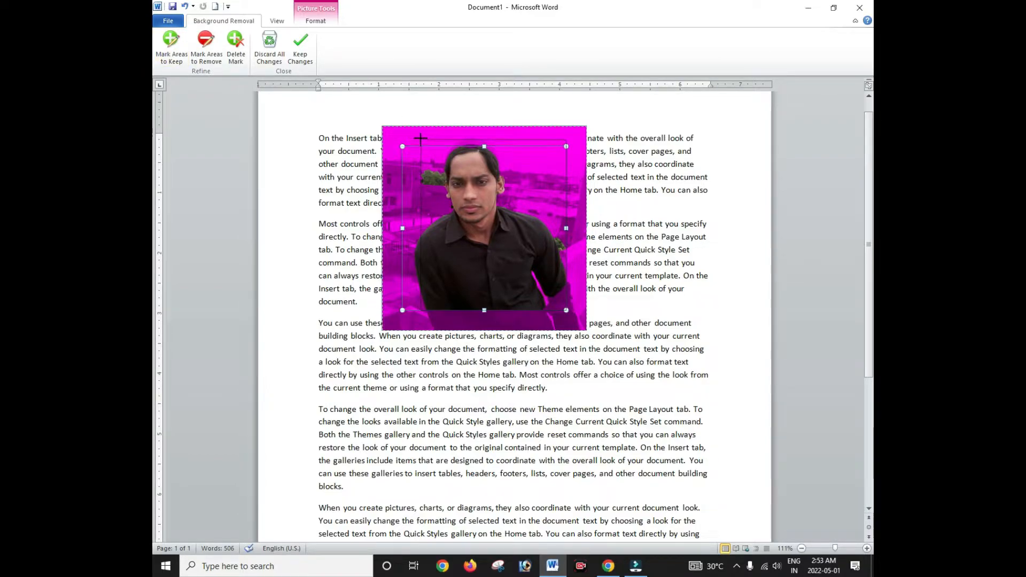
click(561, 146)
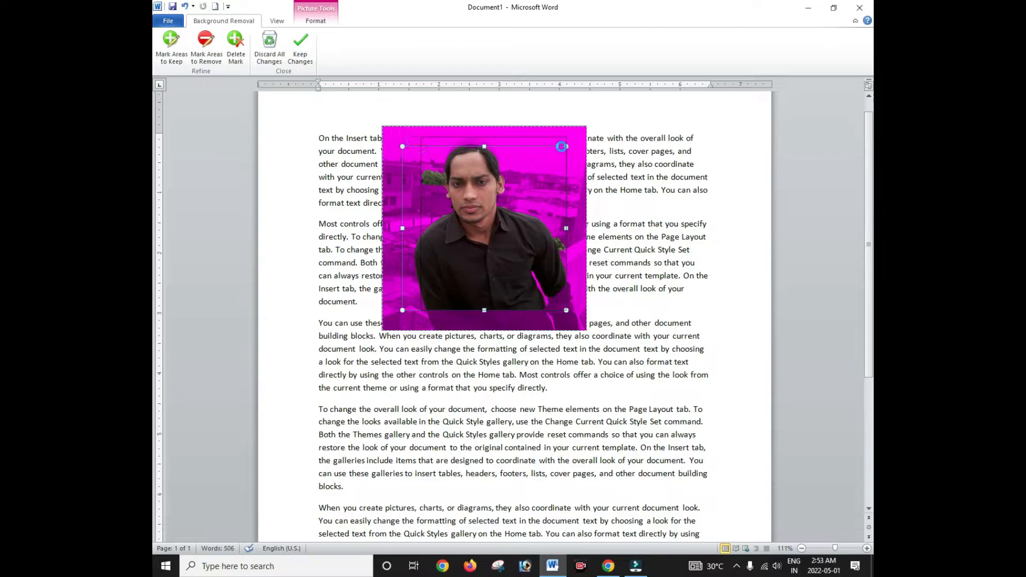
mouse_move(561, 147)
mouse_down()
mouse_move(496, 144)
mouse_move(558, 137)
mouse_up()
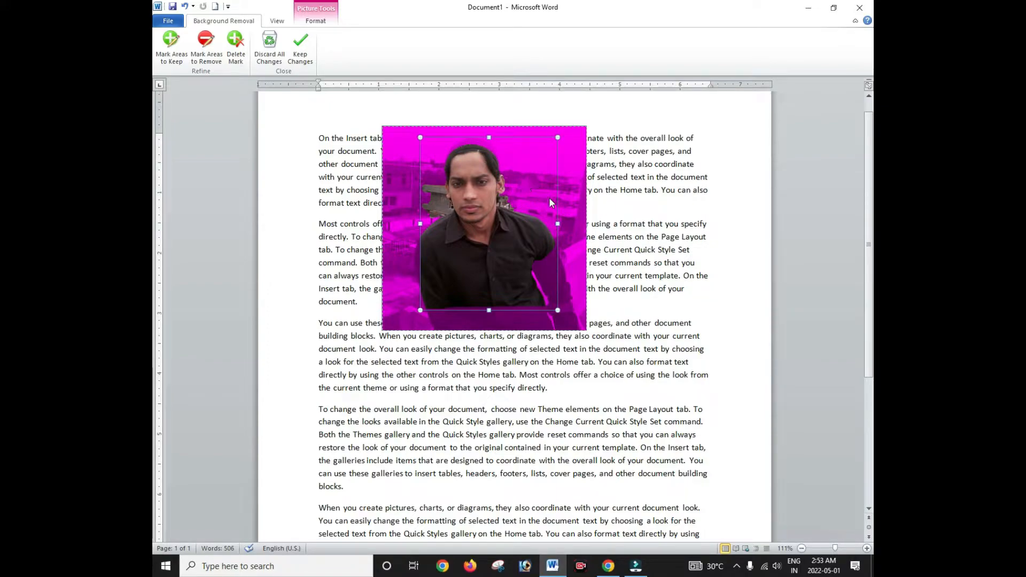
click(301, 48)
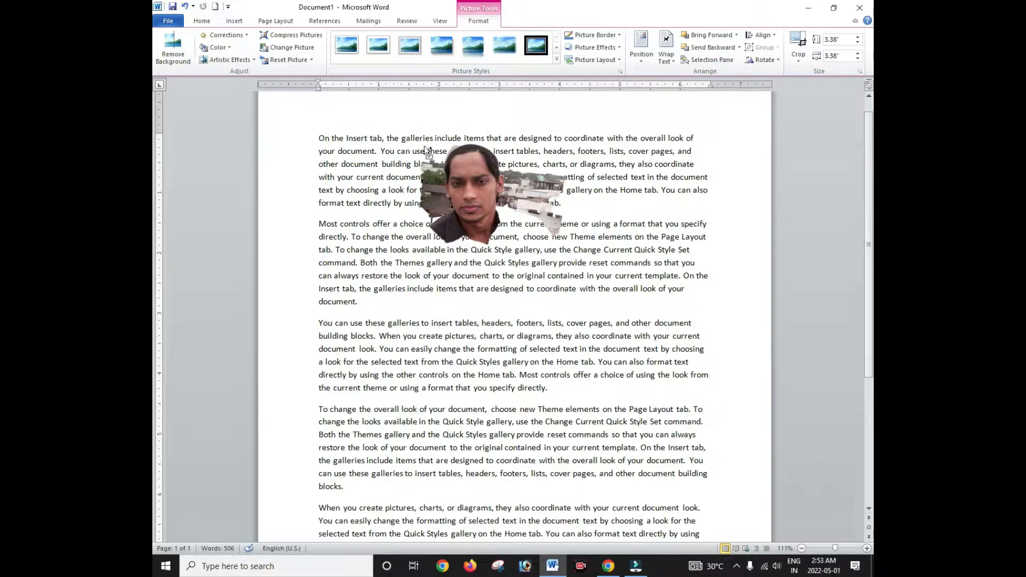
Step: Undo the background removal and bring up the Corrections presets
key(ctrl+z)
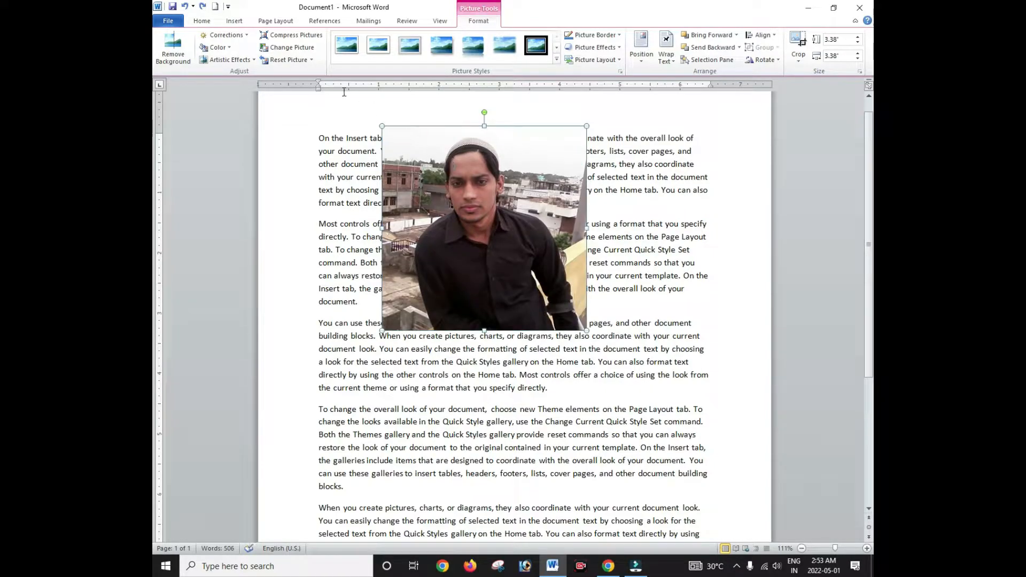
click(247, 36)
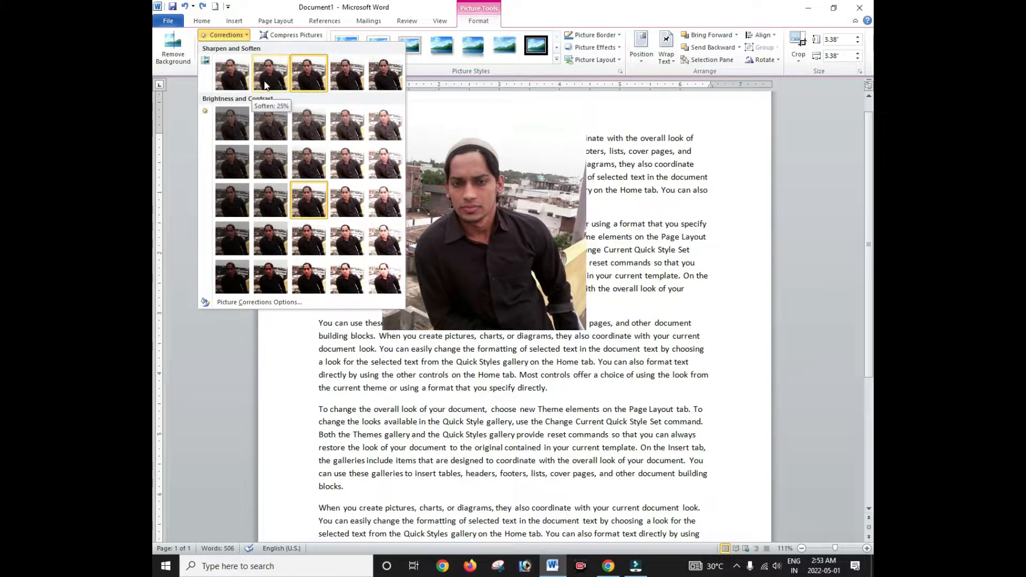
Step: Sharpen the photo by 25% and recolor it light red after trying light blue
click(345, 76)
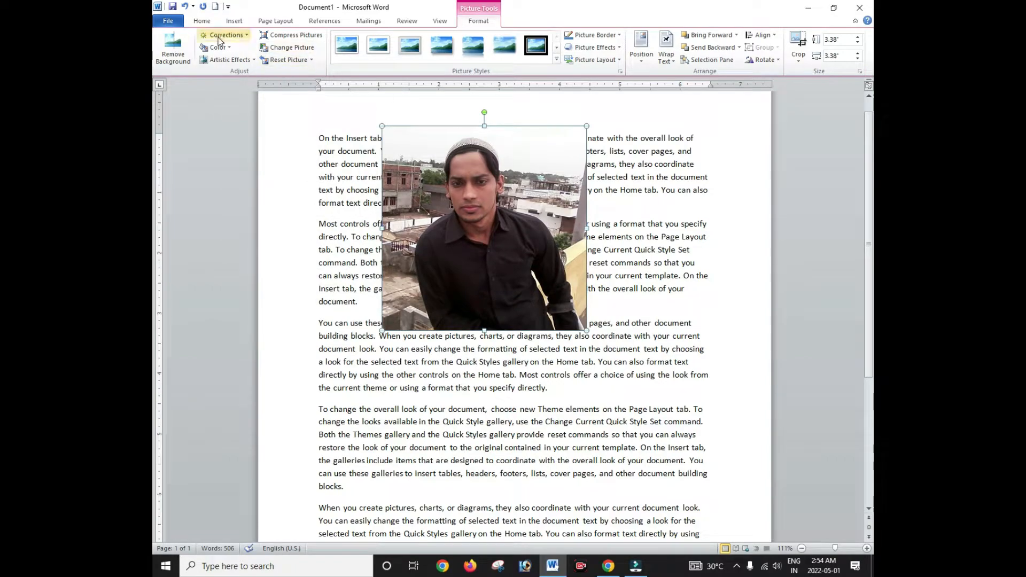
click(232, 47)
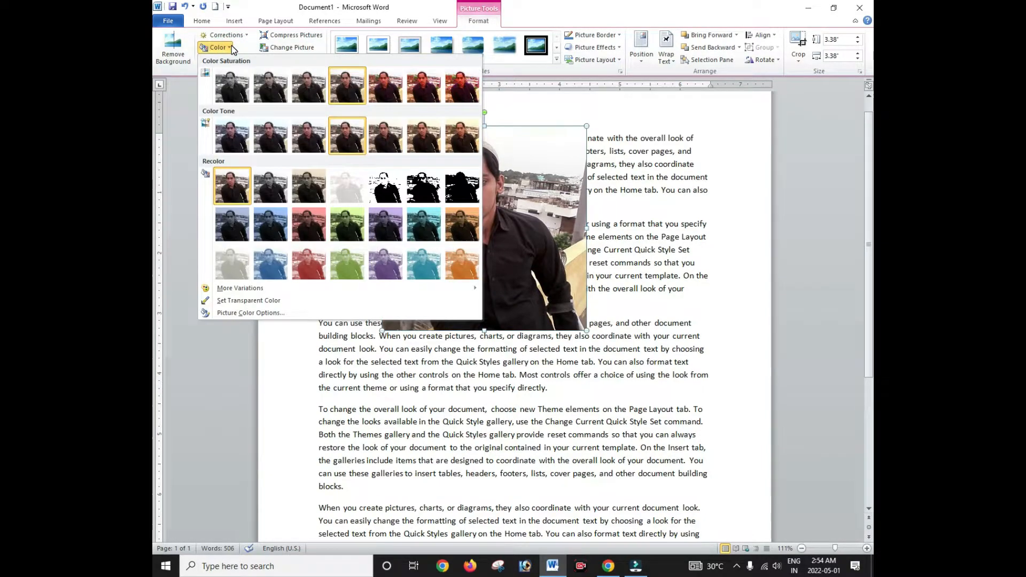
click(271, 264)
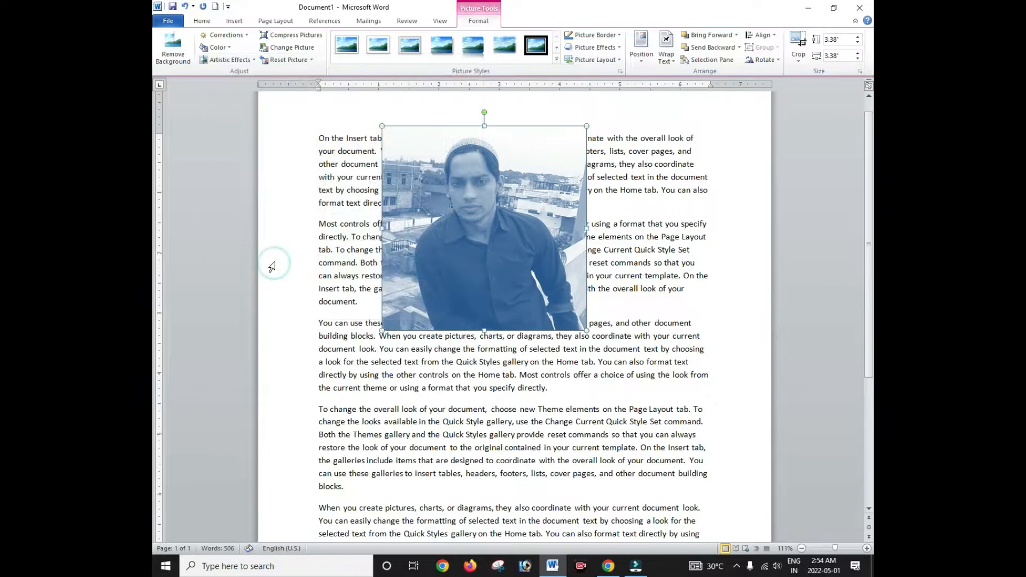
click(215, 47)
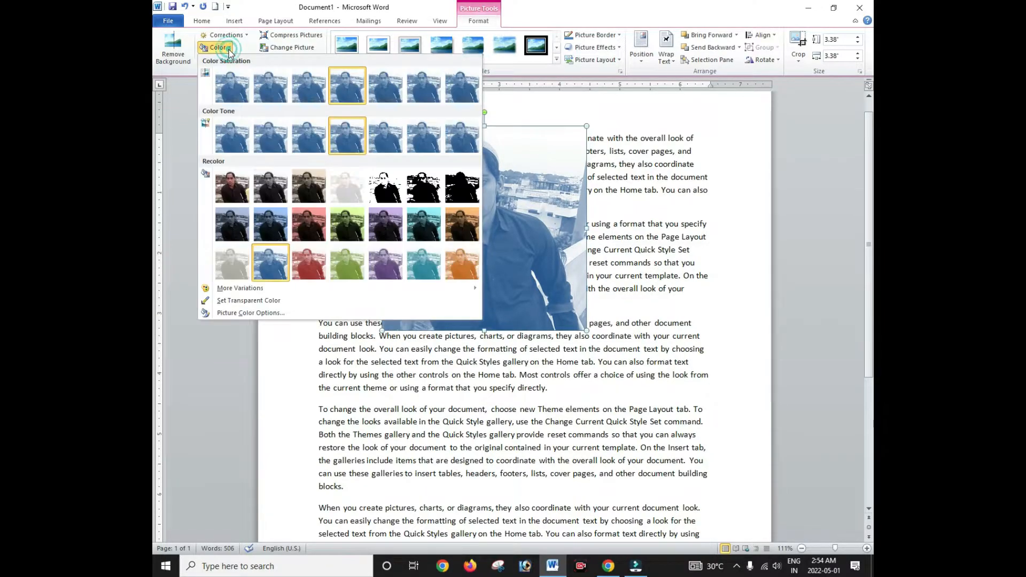
click(314, 269)
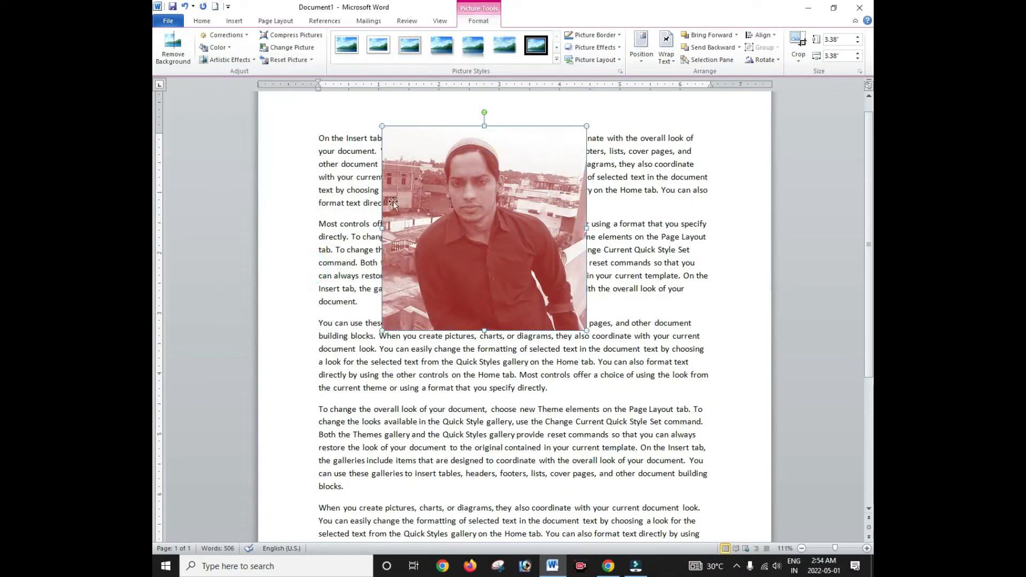
click(238, 60)
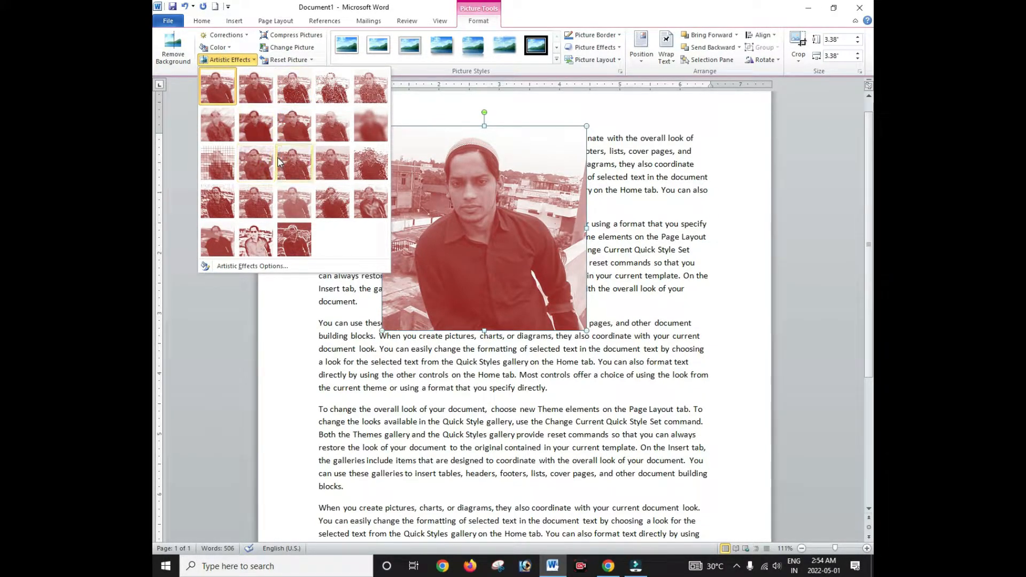
Step: Apply a sketch artistic effect to the photo and shift it right over the text
click(254, 242)
drag(468, 161, 534, 160)
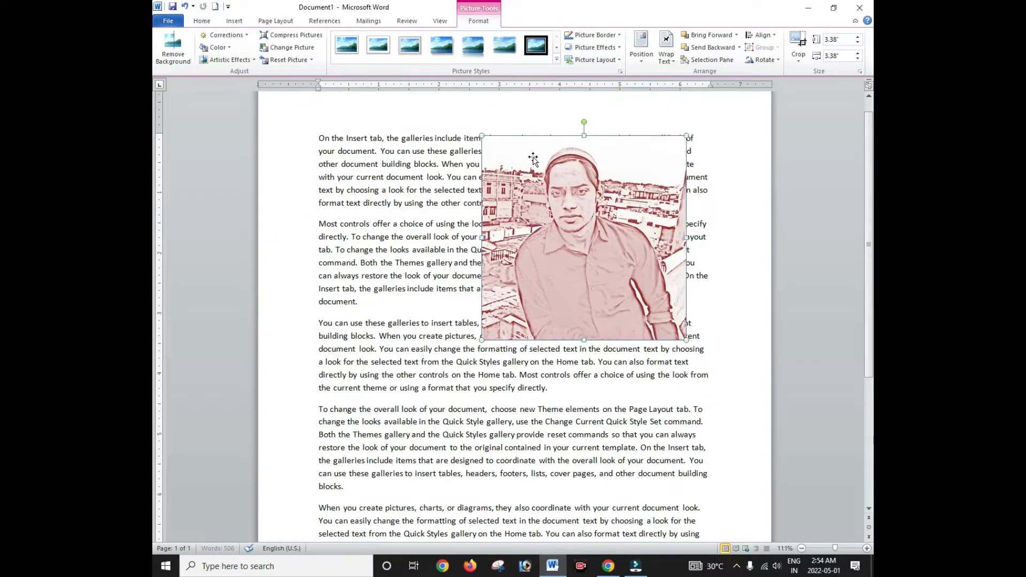
Step: Compress the photo at document resolution and move it back toward the page centre
click(289, 36)
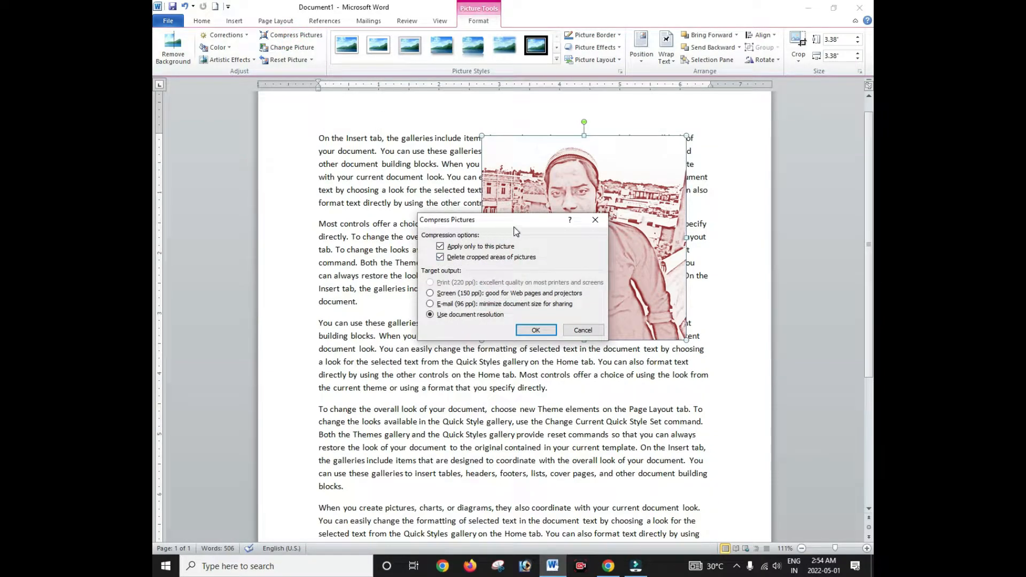
drag(524, 224, 469, 127)
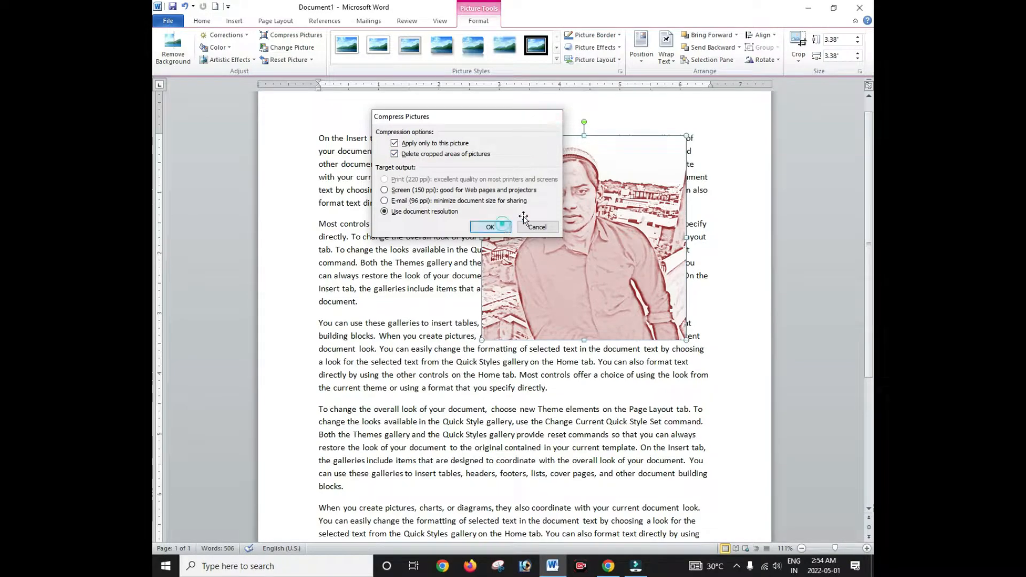
click(492, 226)
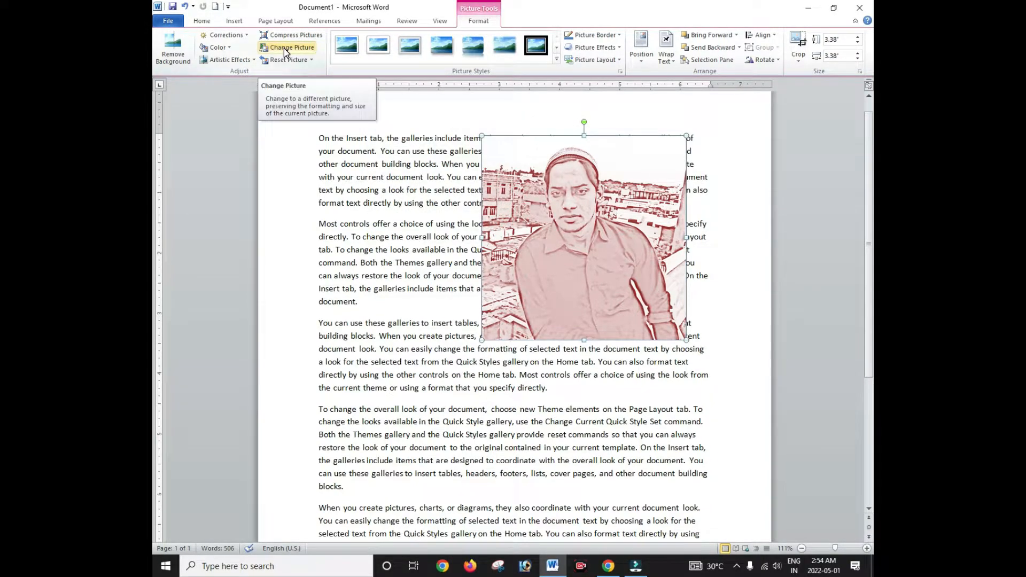
drag(555, 172, 490, 154)
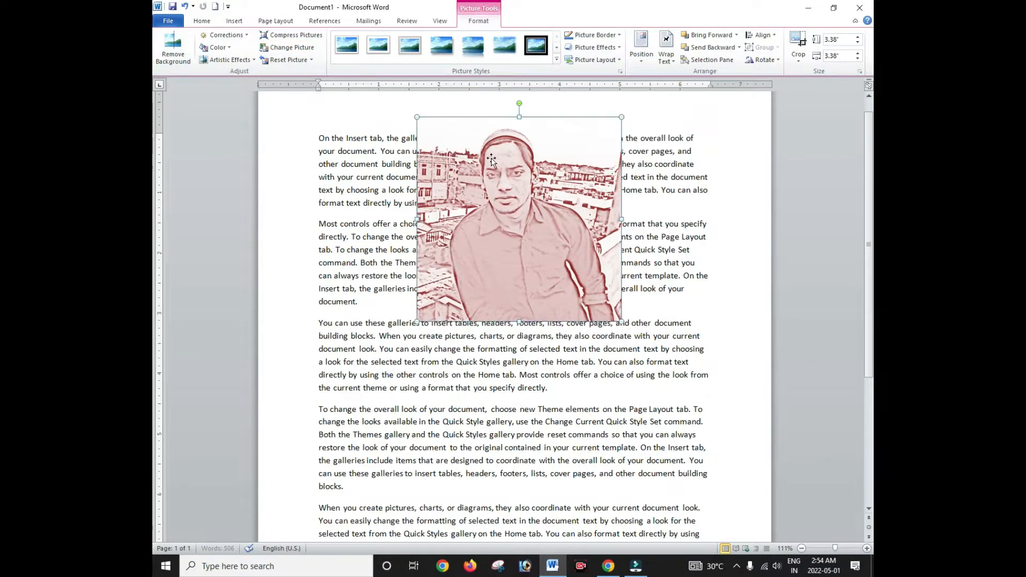
click(285, 51)
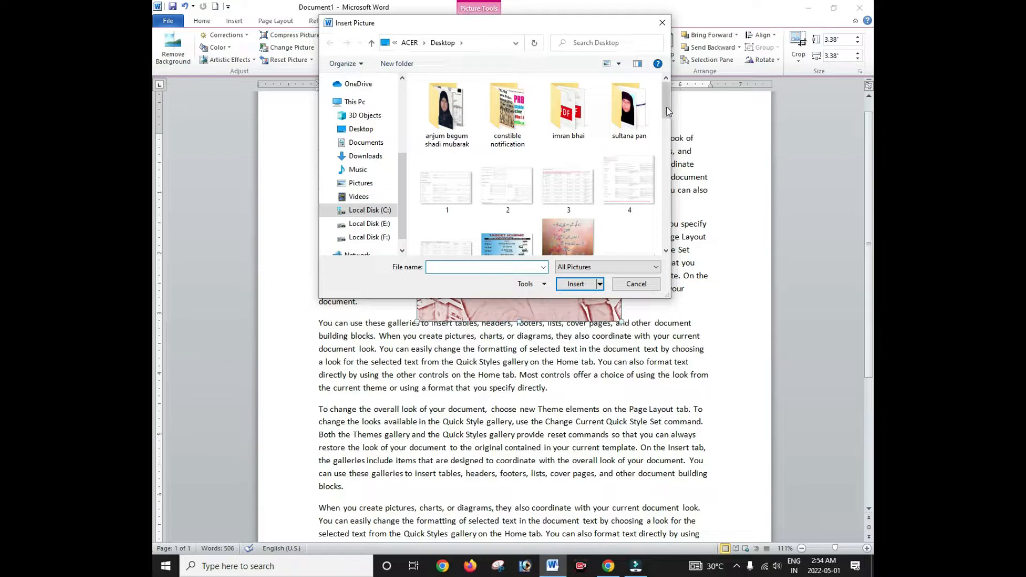
drag(666, 107, 654, 154)
scroll(655, 152, down, 3)
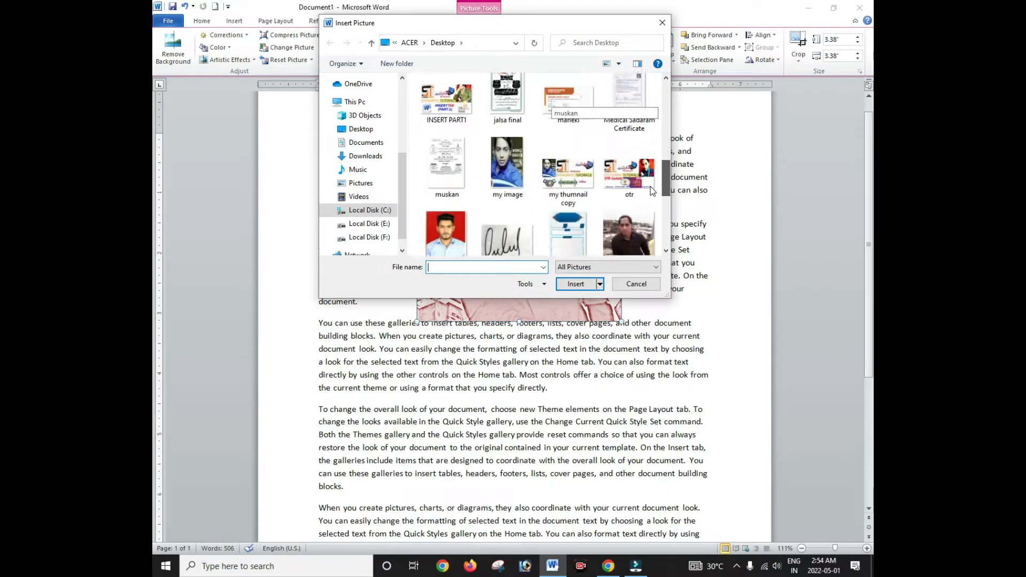
click(663, 23)
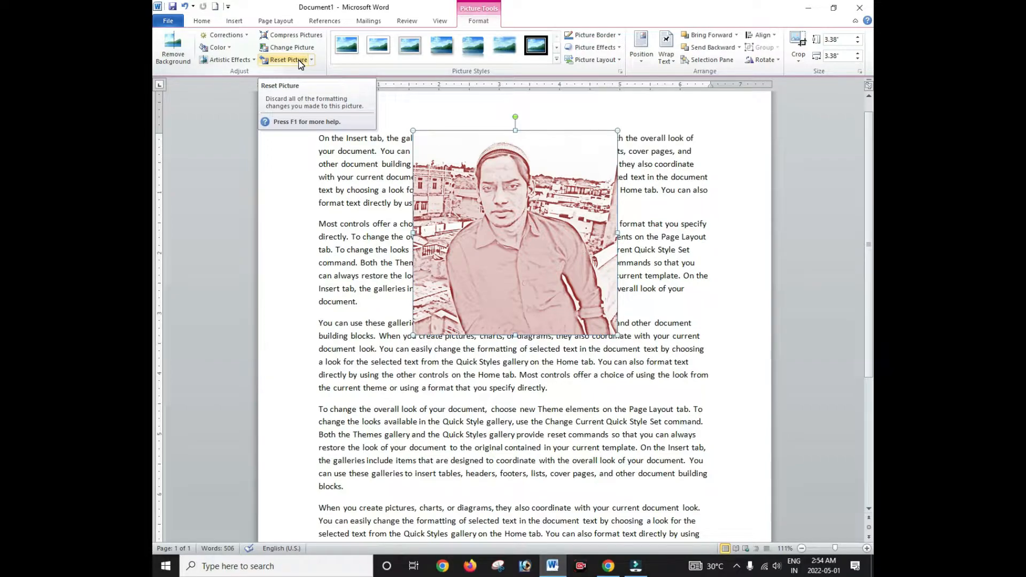
Step: Reset the photo's formatting, then try a thick black frame and a black-rimmed circle style
click(286, 59)
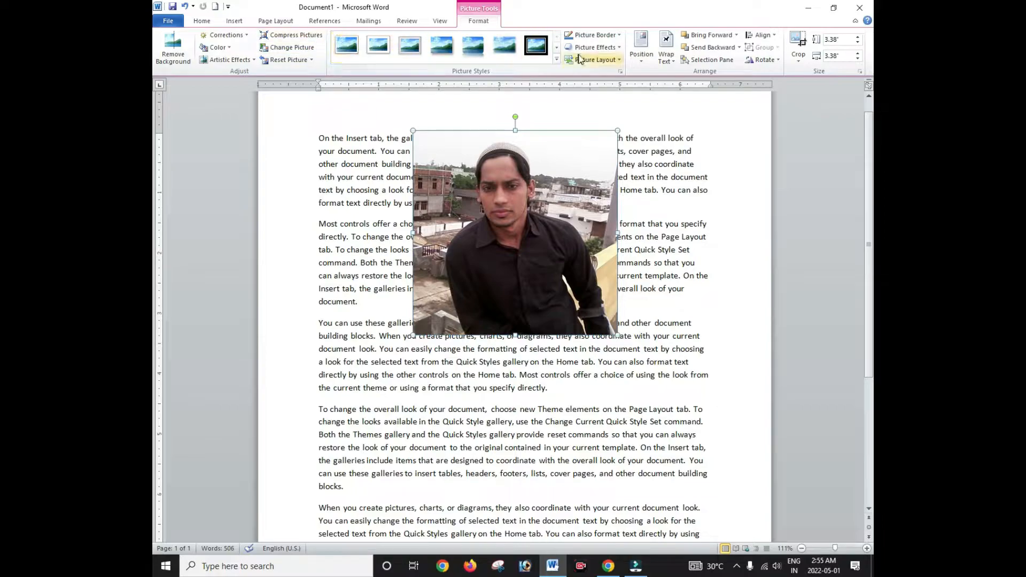
click(551, 59)
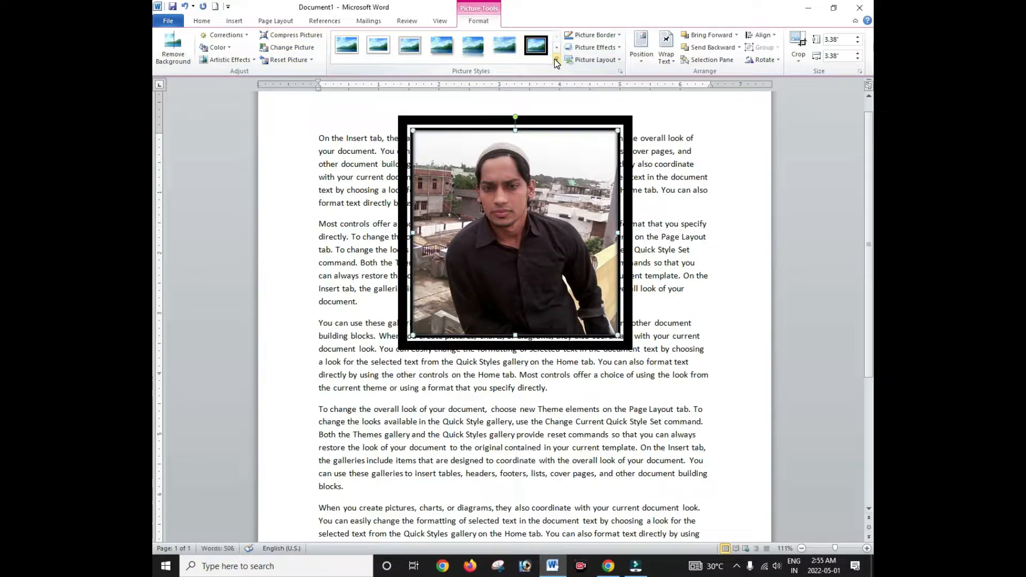
click(556, 60)
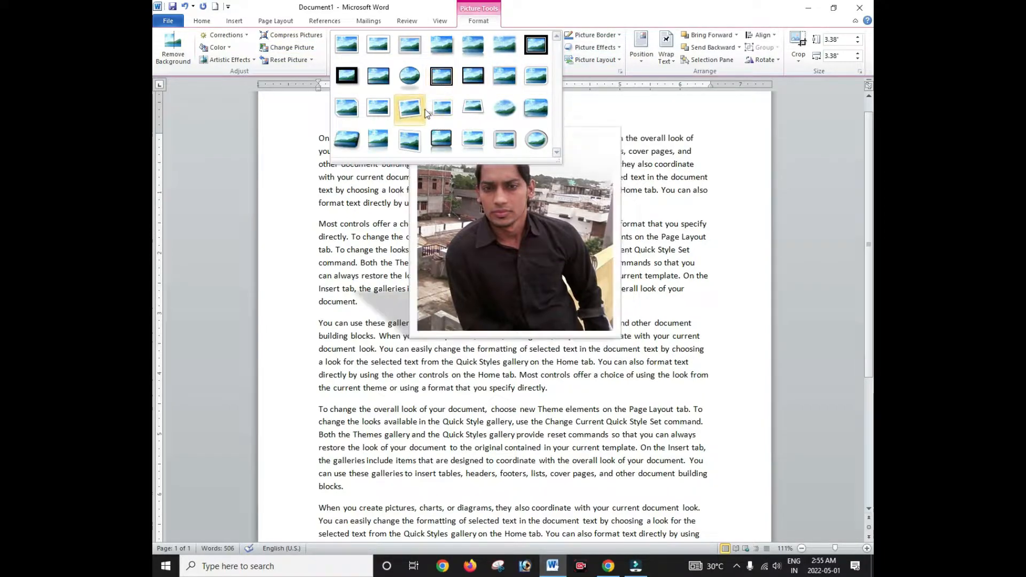
click(409, 75)
Step: Try a soft-edged oval style, then apply a dark rounded-rectangle frame style
click(553, 61)
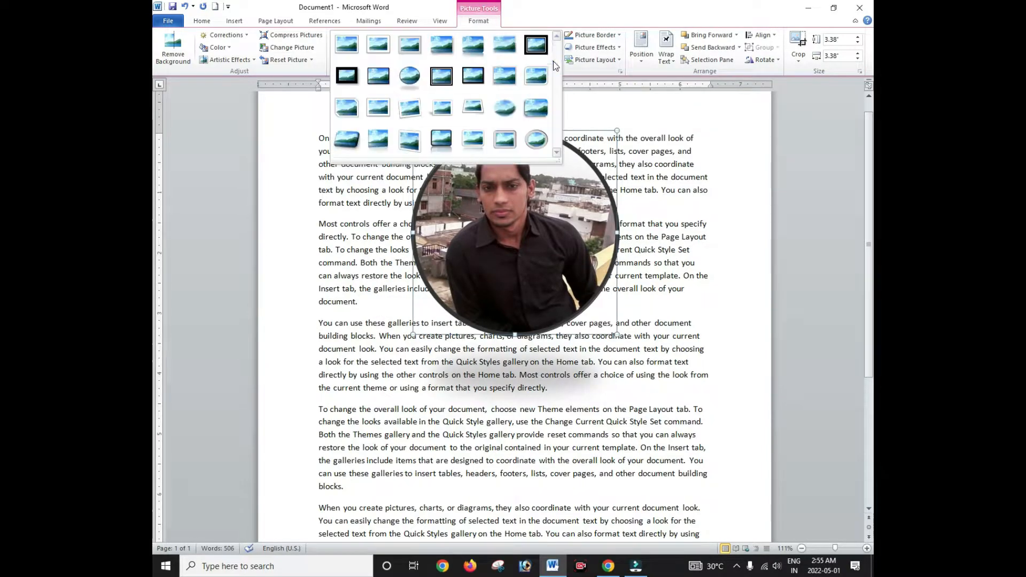
click(504, 107)
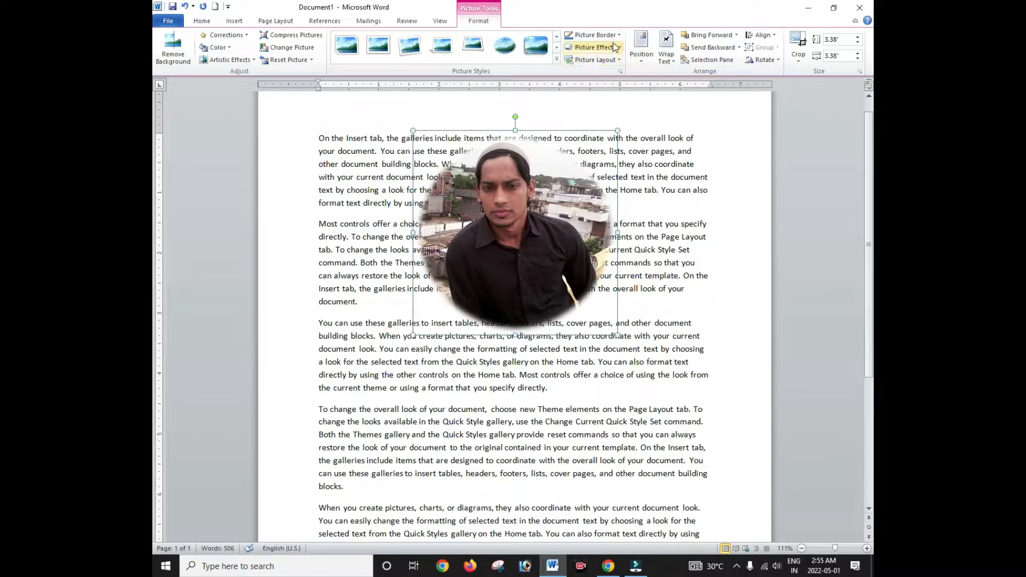
click(557, 59)
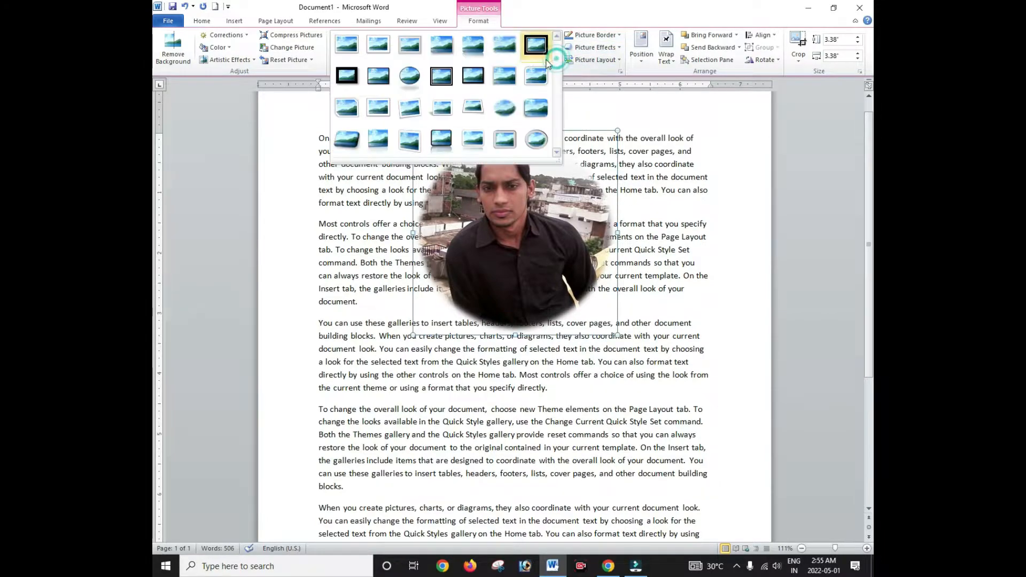
click(451, 133)
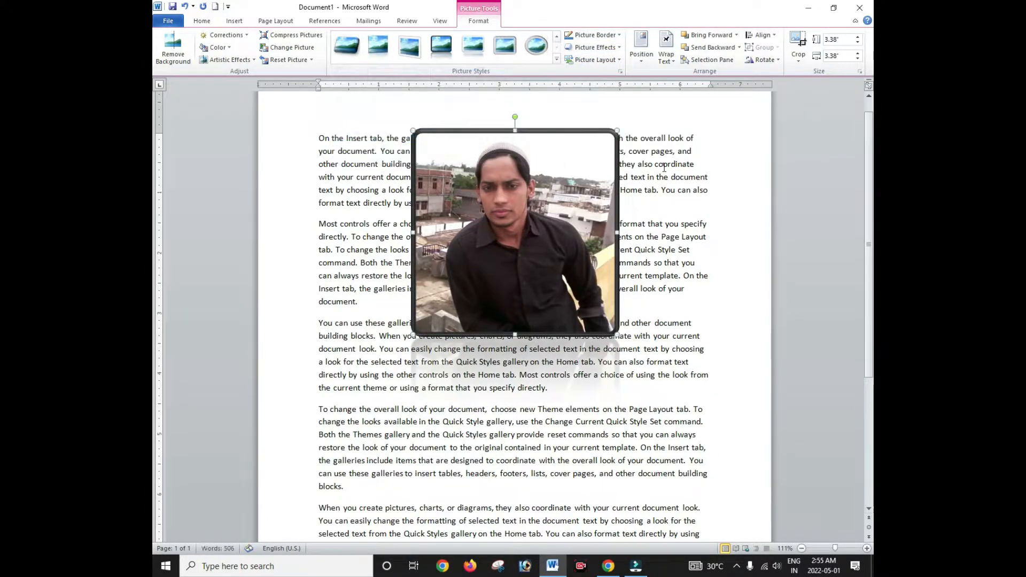
Step: Outline the photo in red and change the red border's line style
click(620, 36)
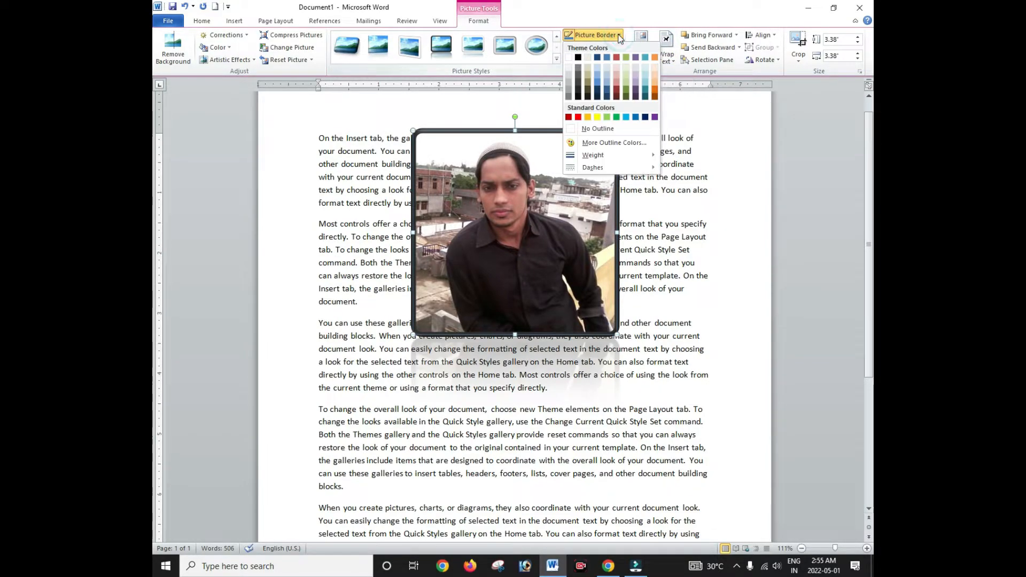
click(577, 117)
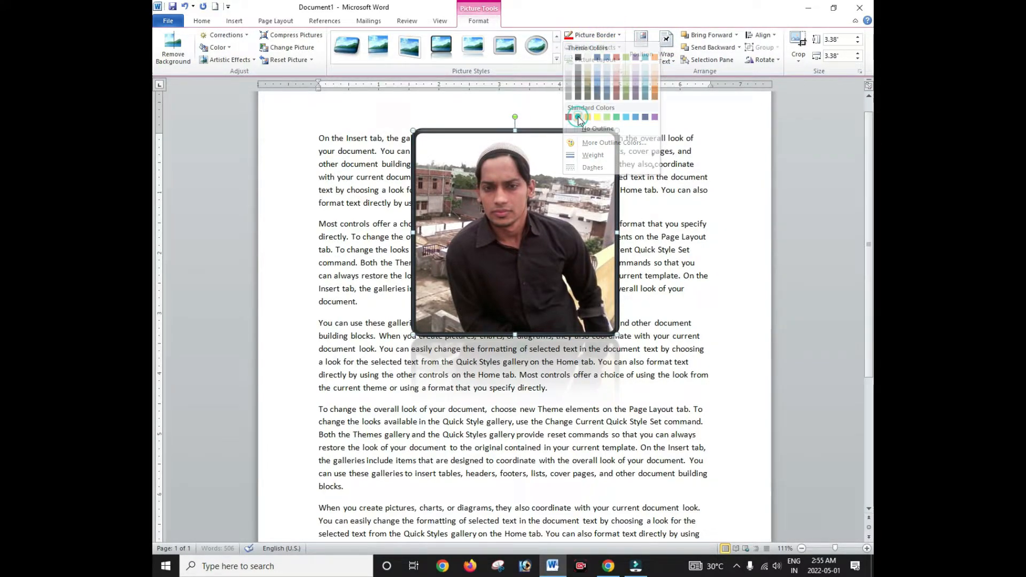
click(619, 35)
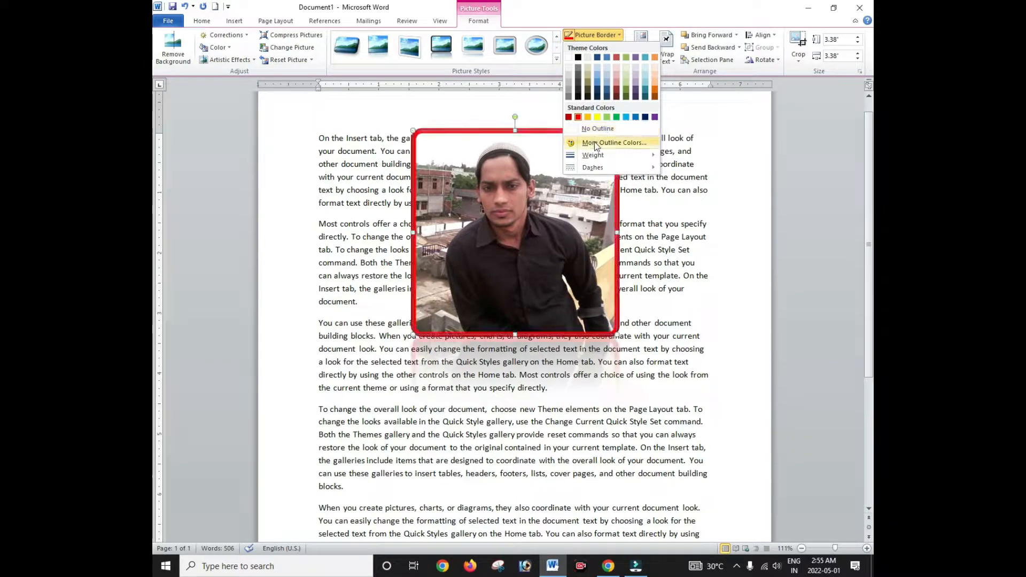
mouse_move(591, 158)
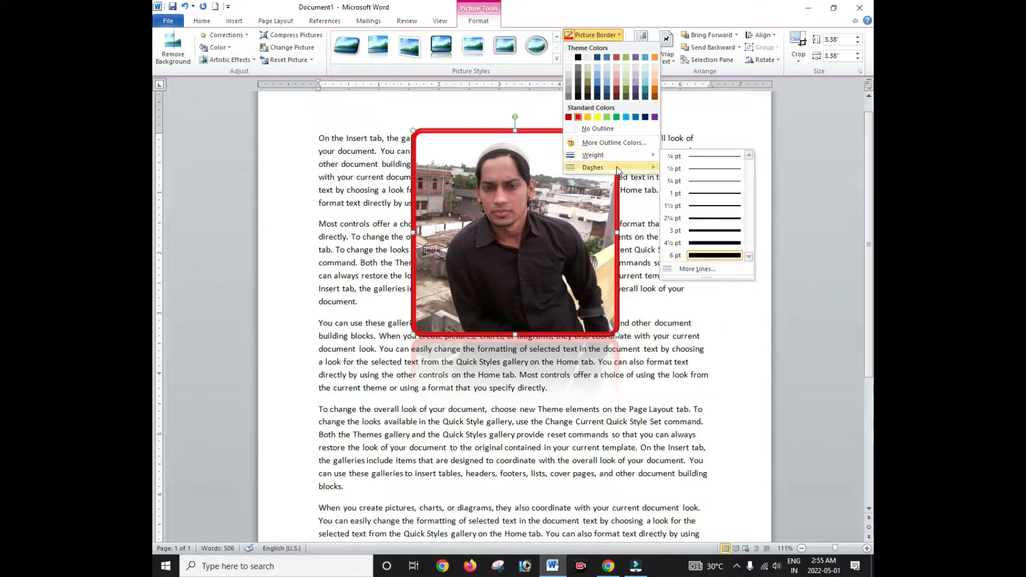
mouse_move(644, 168)
click(684, 194)
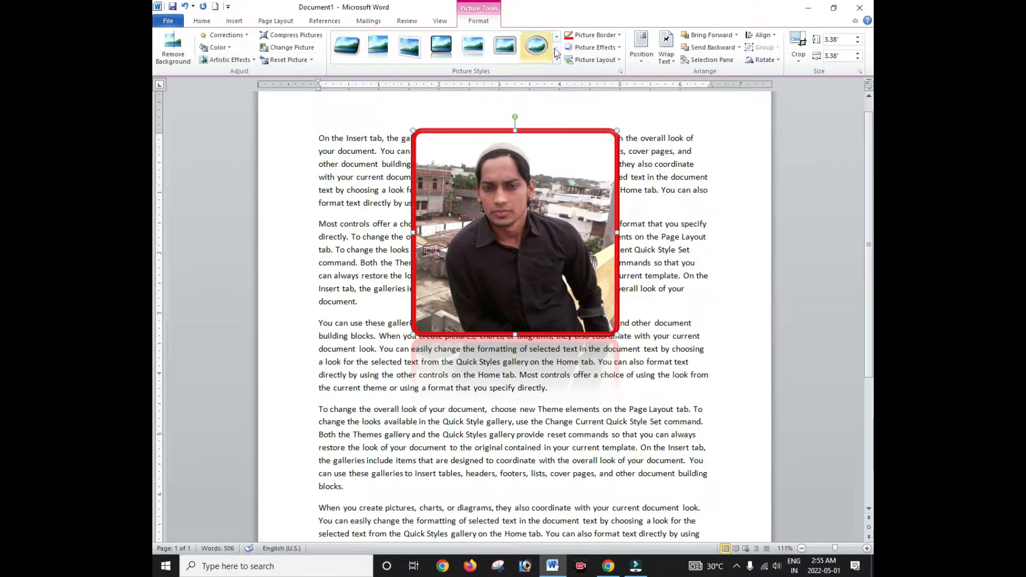
click(618, 36)
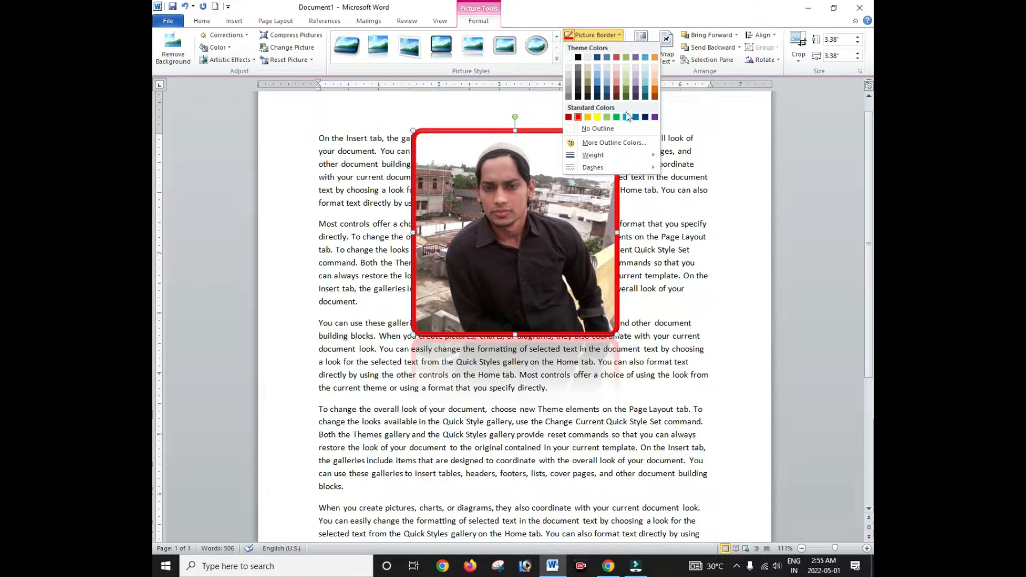
click(611, 48)
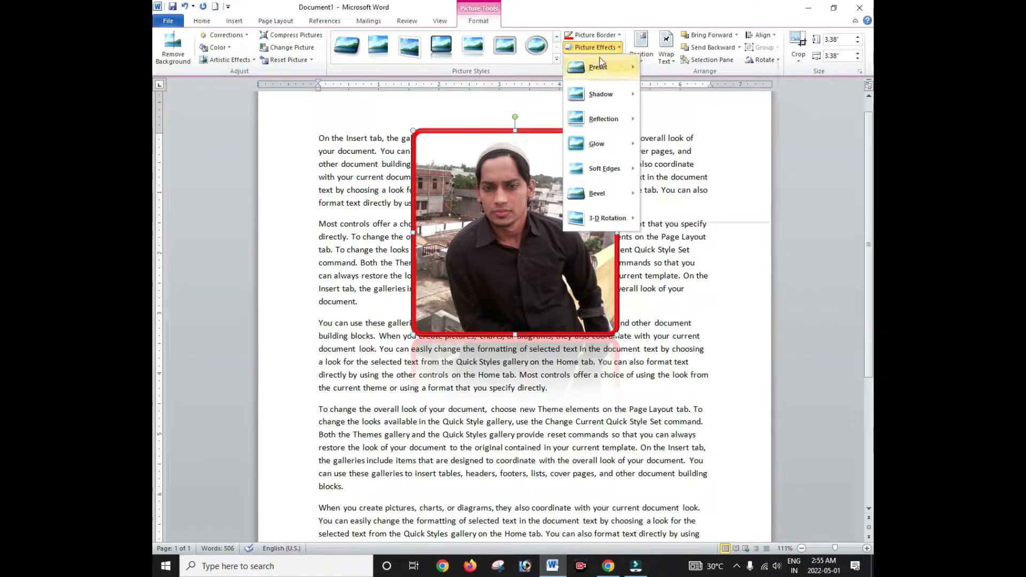
Step: Apply 3-D Preset 2 and an outer shadow to the photo
mouse_move(591, 72)
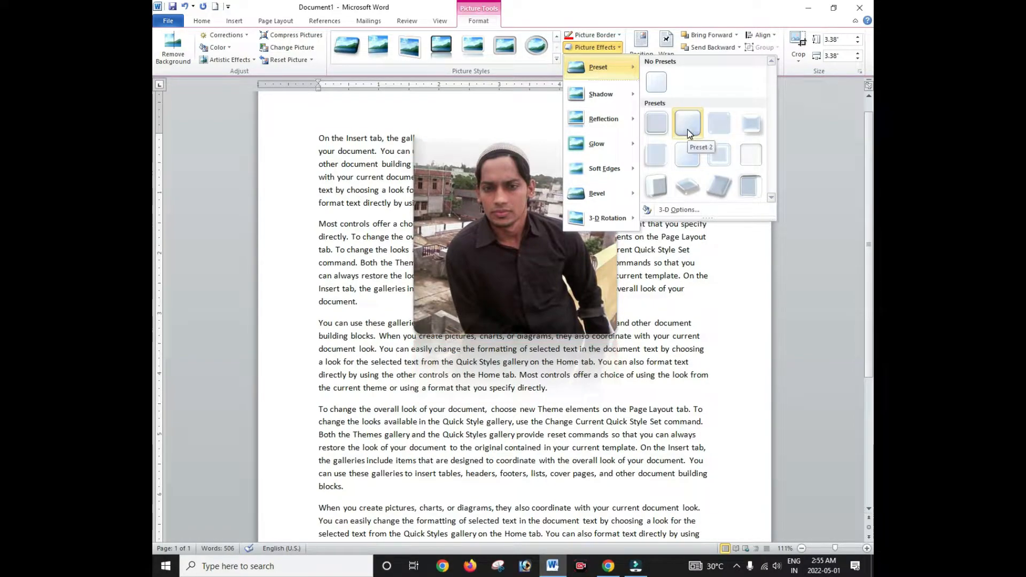
click(687, 129)
click(597, 50)
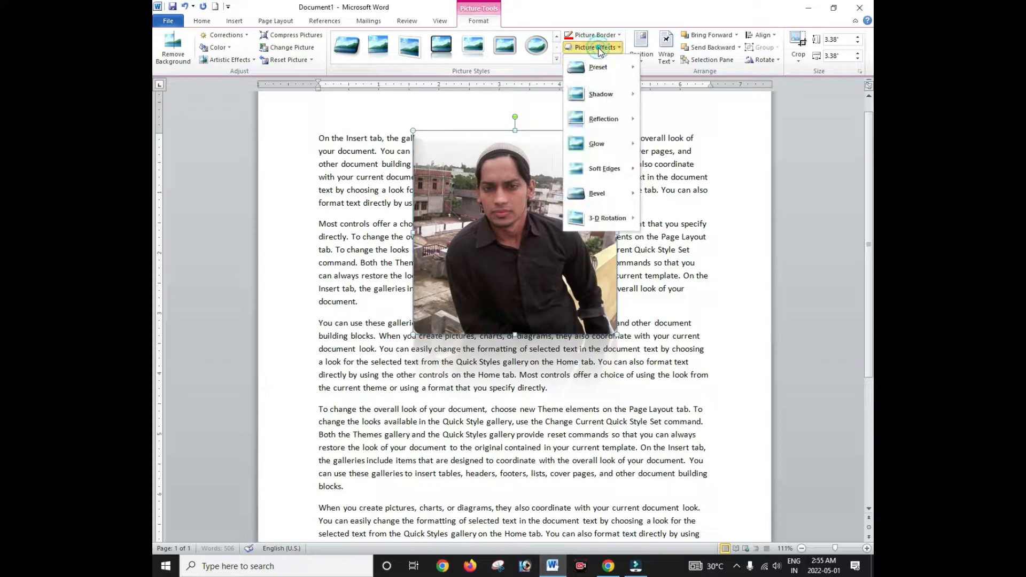
mouse_move(599, 97)
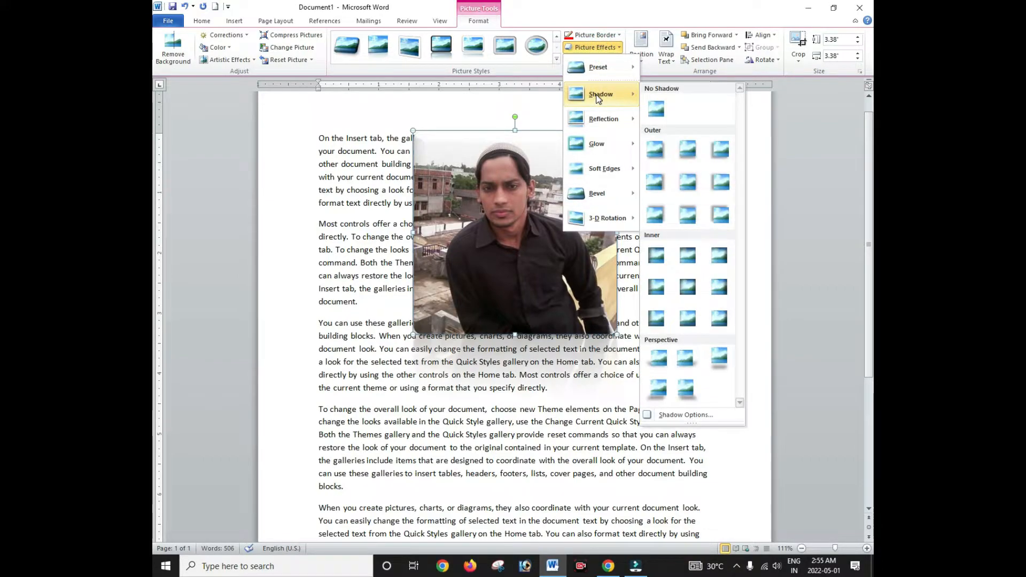
click(686, 149)
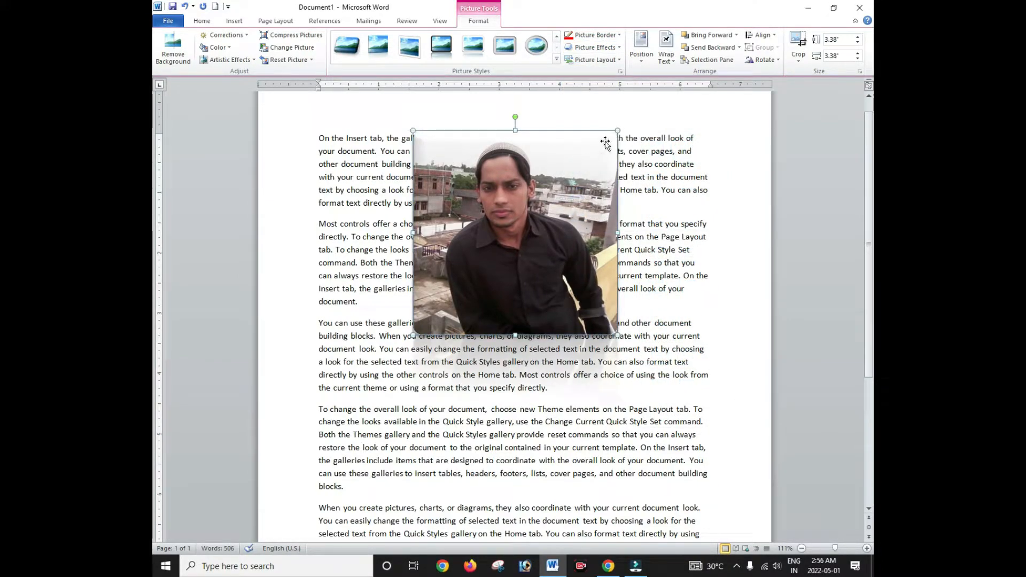
Step: Add a reflection variation beneath the photo
click(609, 49)
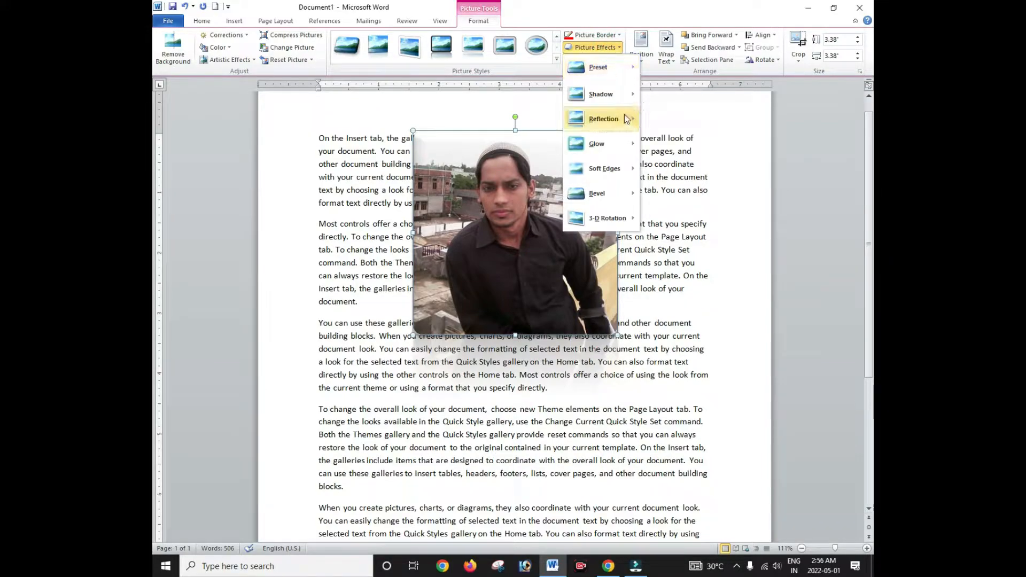
mouse_move(626, 118)
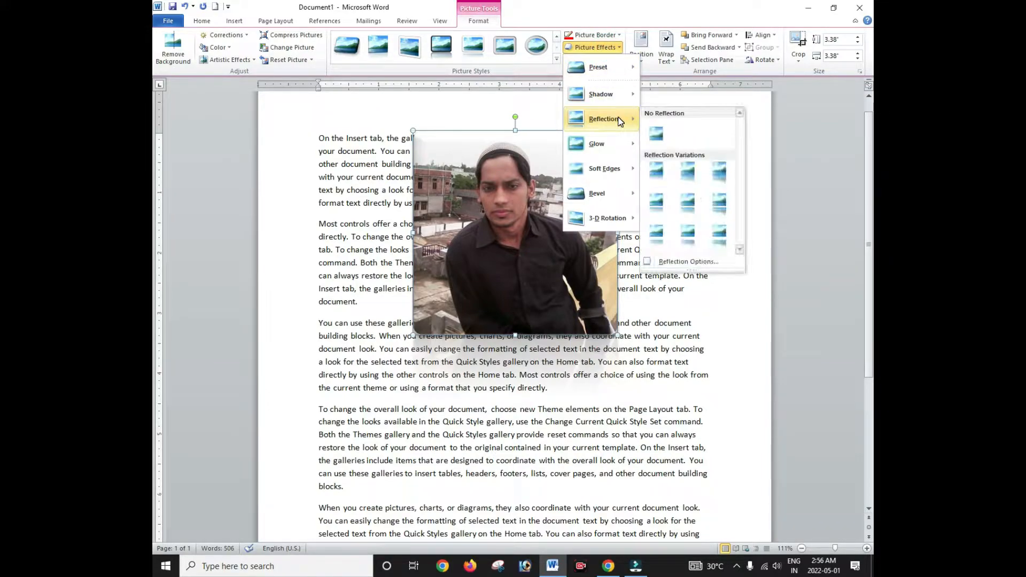
click(719, 211)
scroll(509, 321, down, 2)
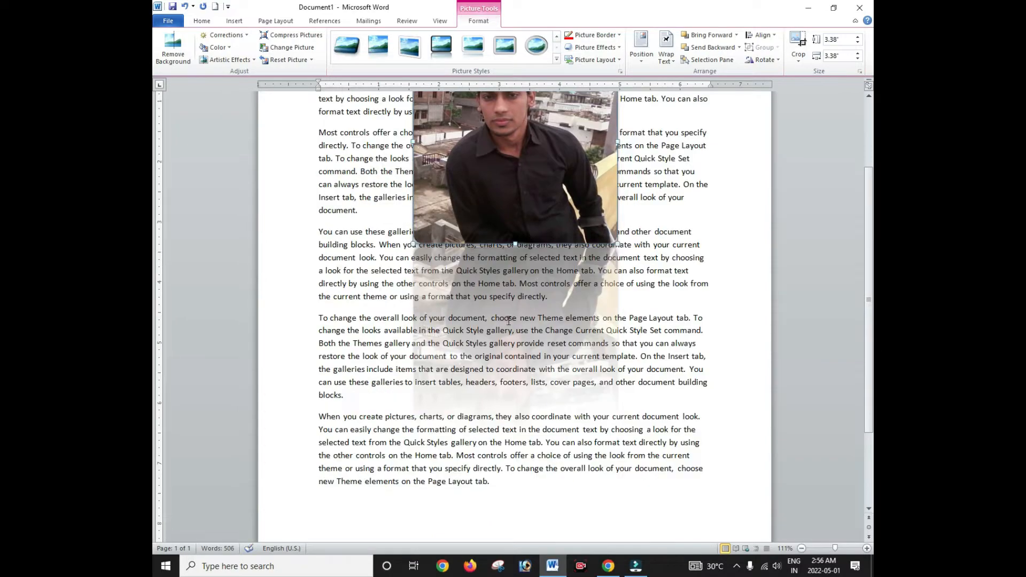
scroll(556, 313, up, 3)
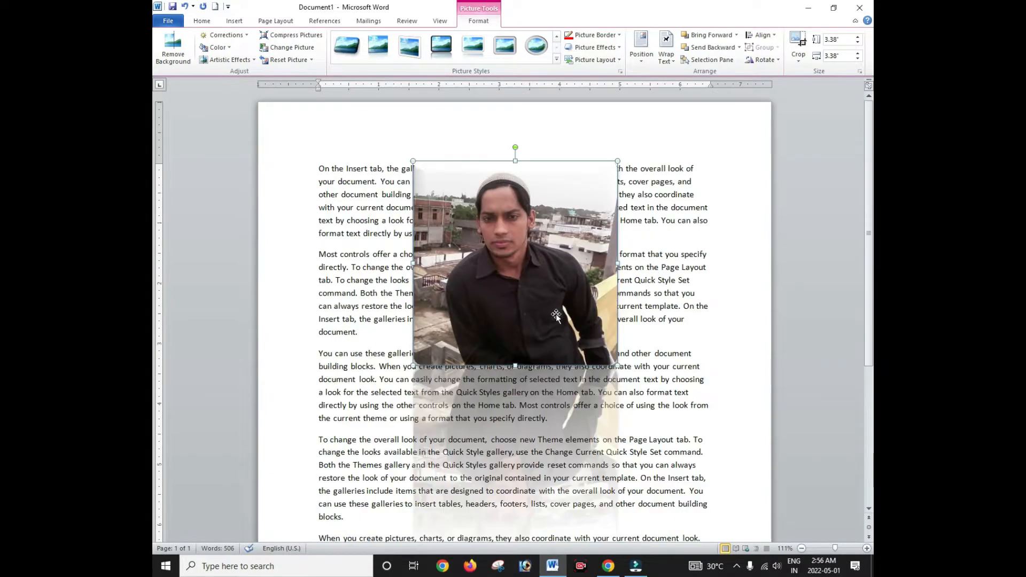
Step: Tilt the photo backward with a Parallel 3-D Rotation option
click(595, 47)
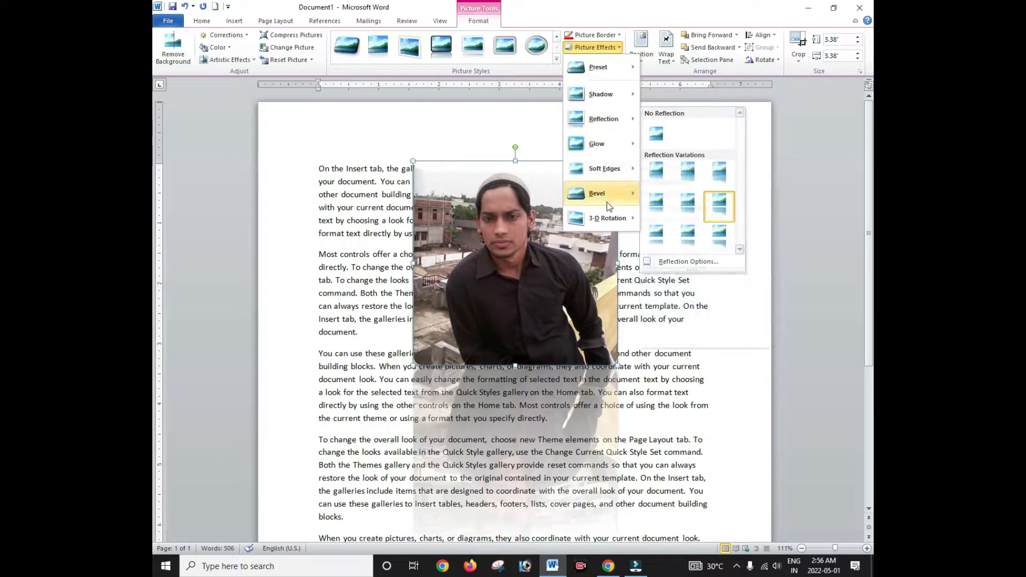
mouse_move(601, 205)
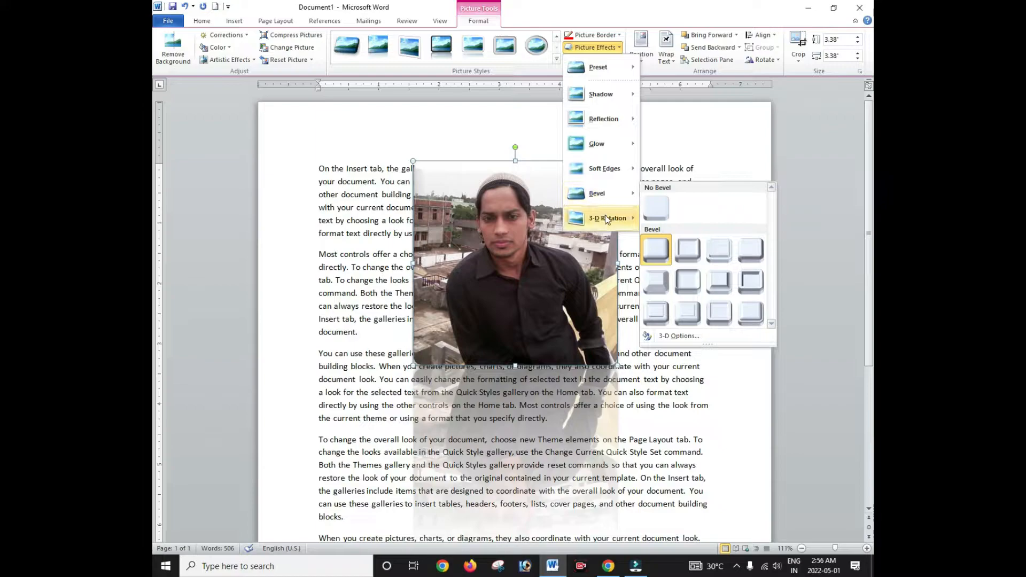
mouse_move(612, 222)
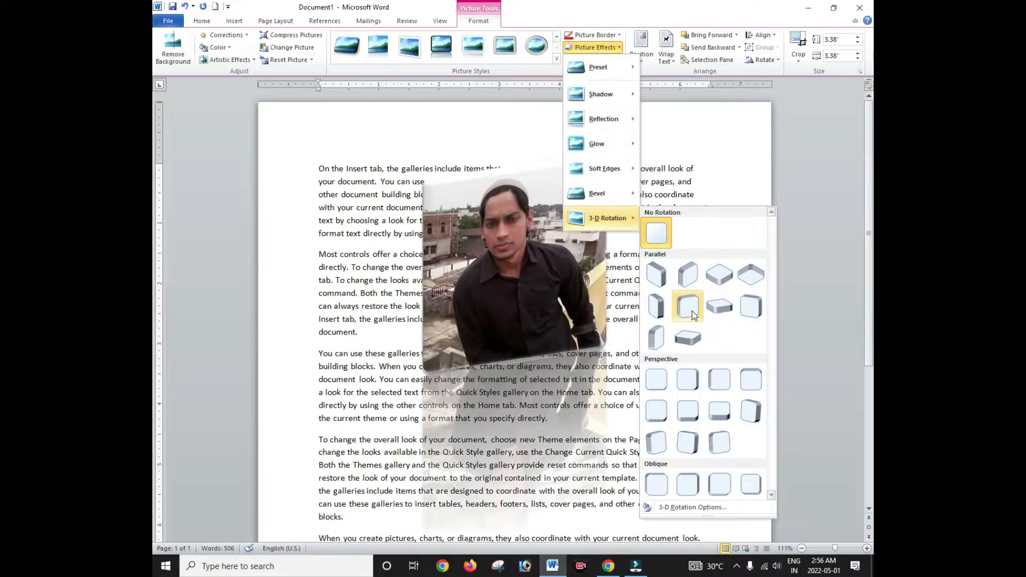
click(689, 339)
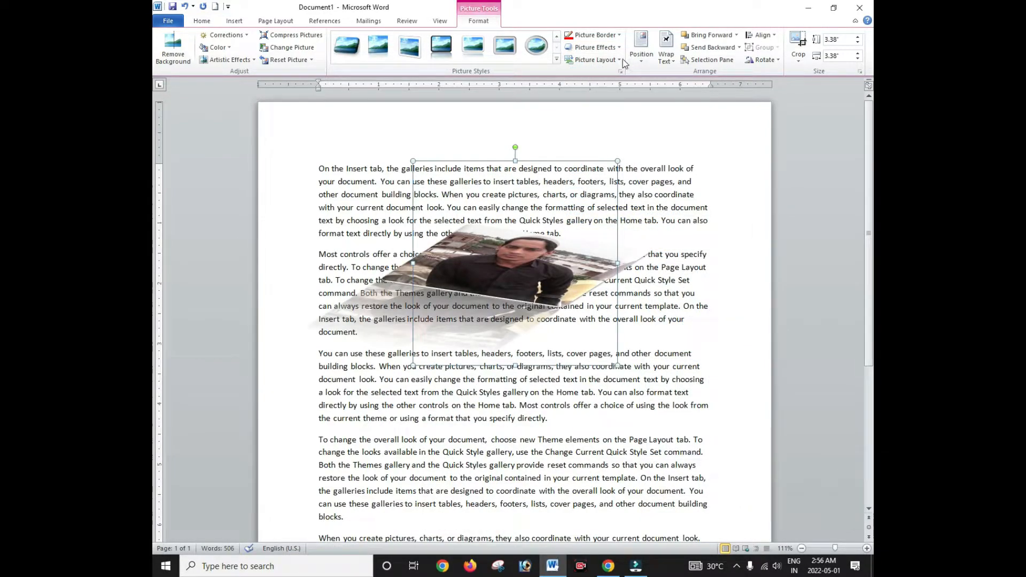
click(575, 59)
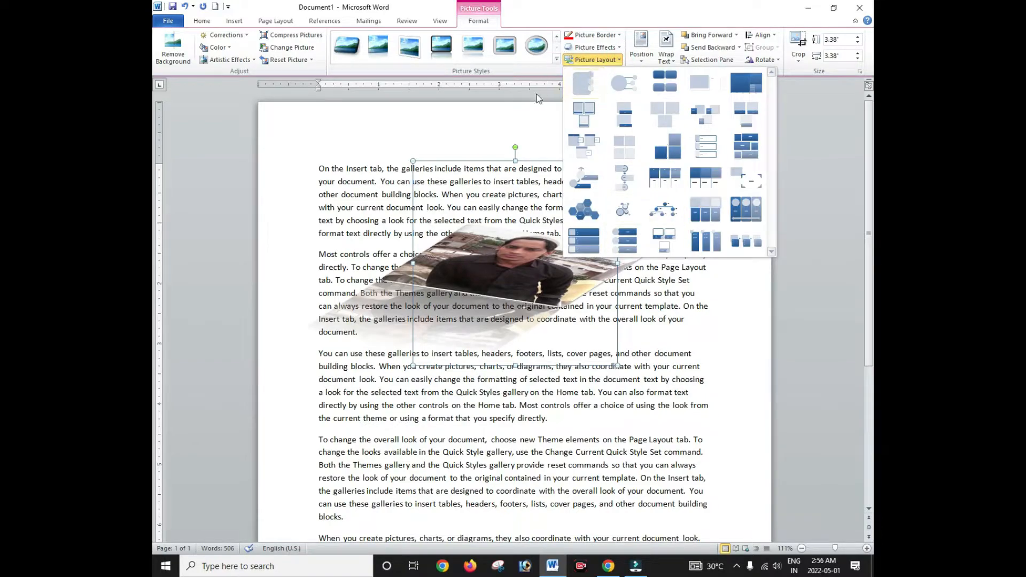
click(528, 124)
click(593, 47)
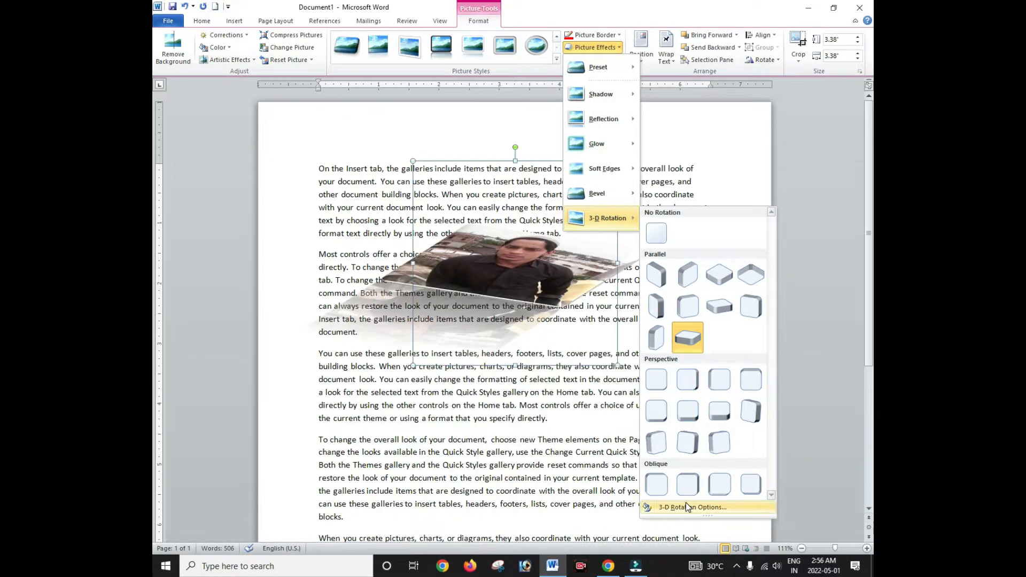
Step: In the 3-D Rotation settings, nudge the X, Y and Z rotation angles up and down
click(687, 507)
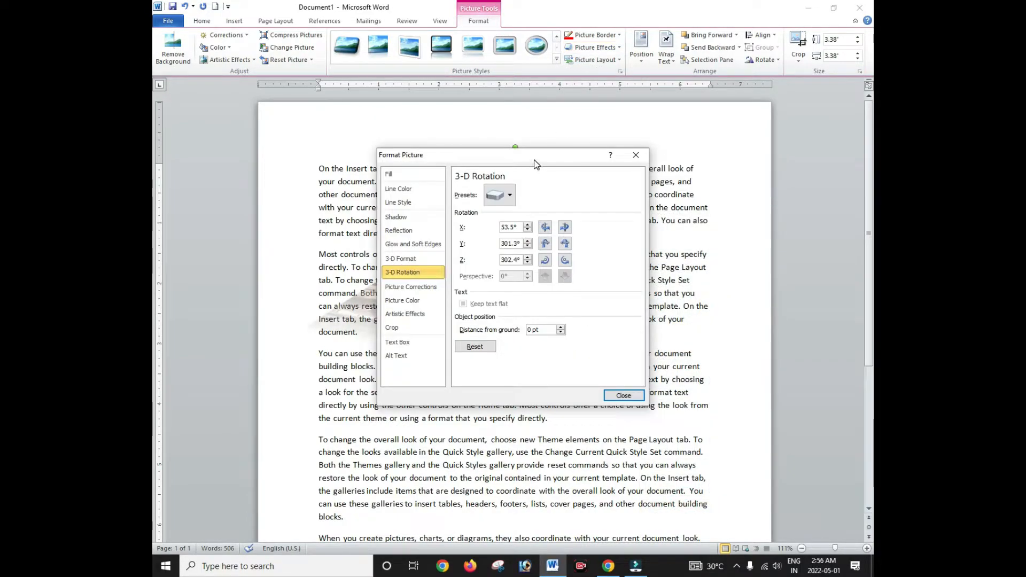
drag(535, 164, 756, 60)
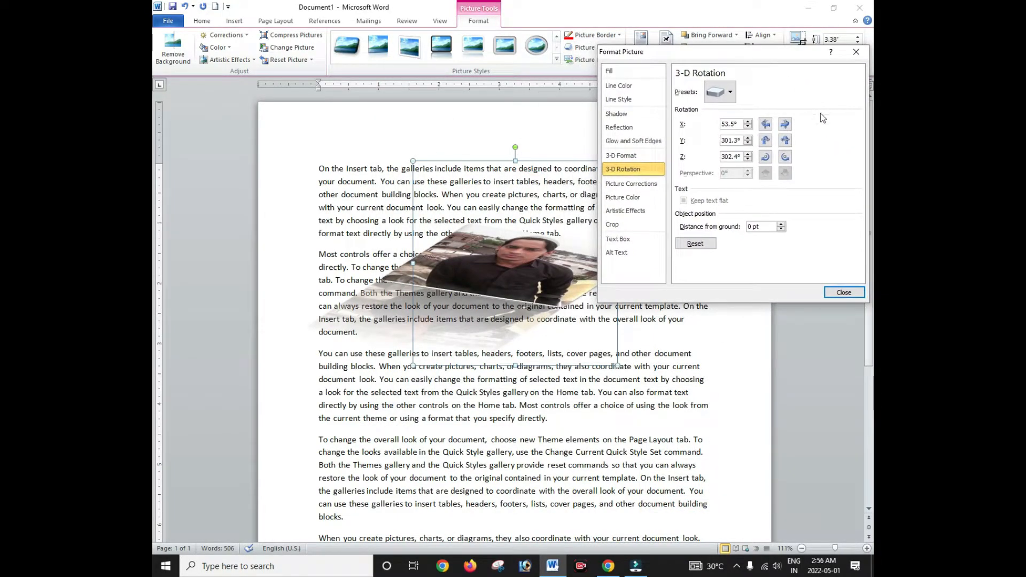
click(784, 125)
click(784, 124)
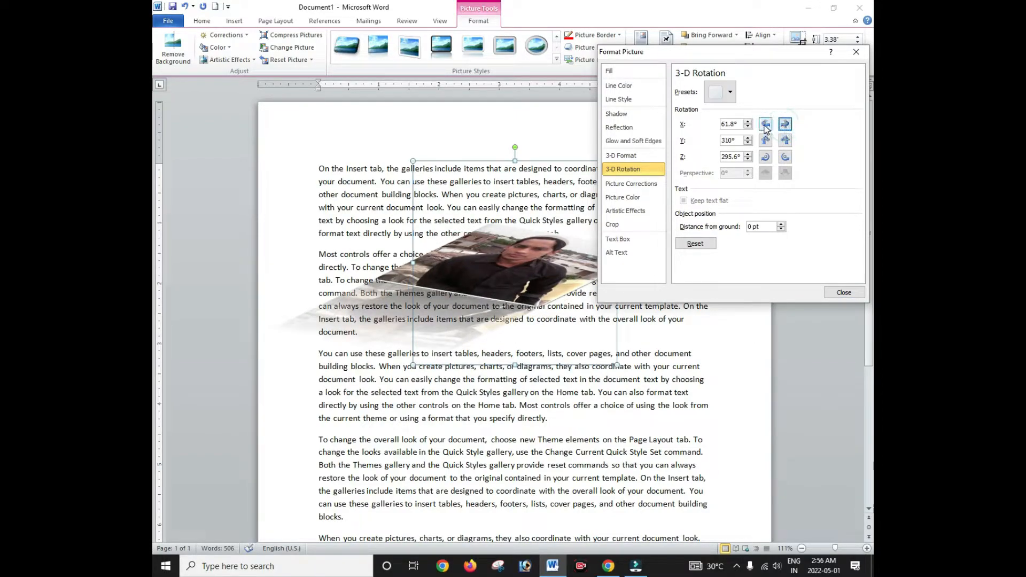
click(765, 126)
click(765, 126)
click(784, 142)
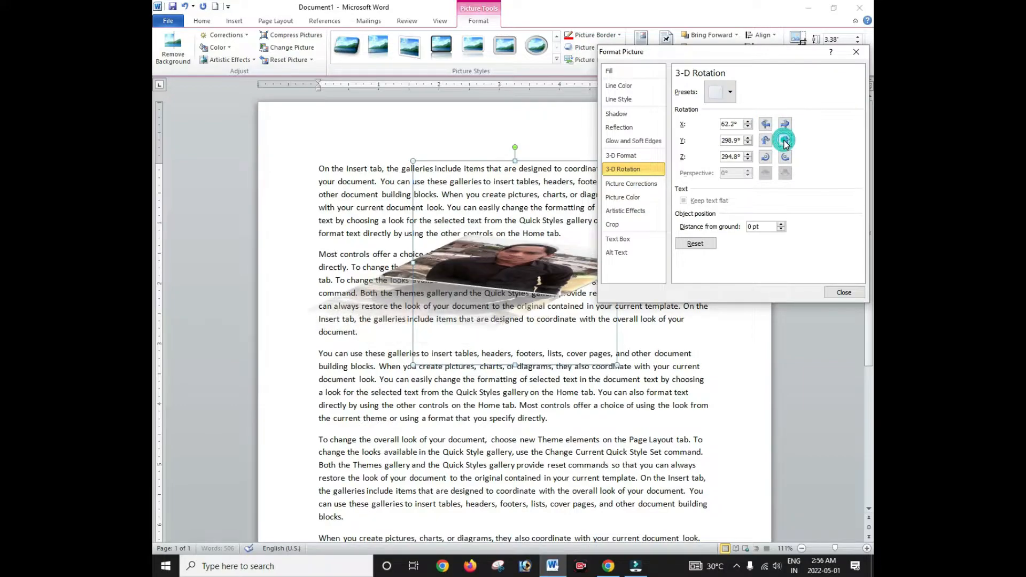
click(765, 141)
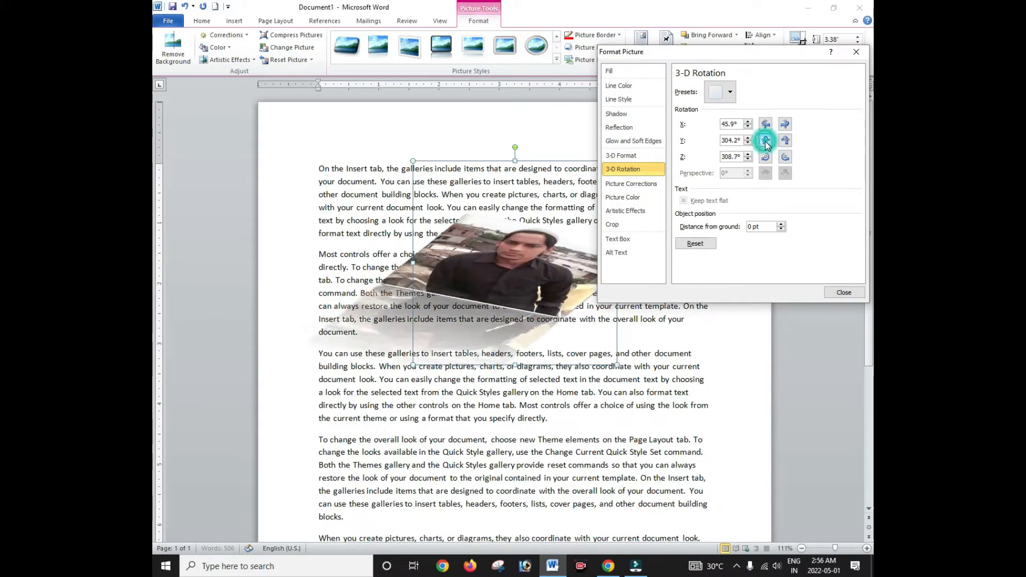
click(765, 141)
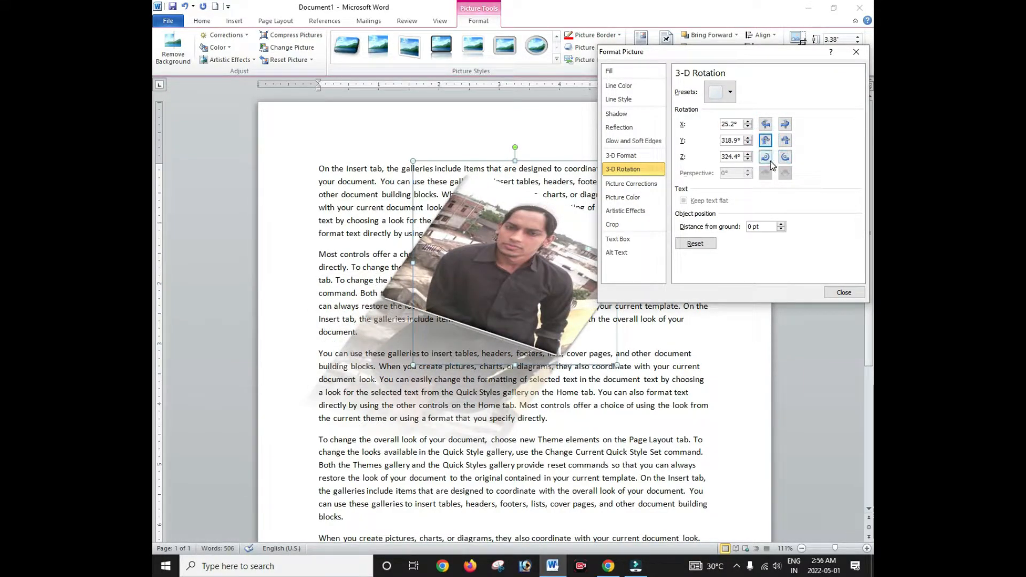
click(765, 156)
click(765, 157)
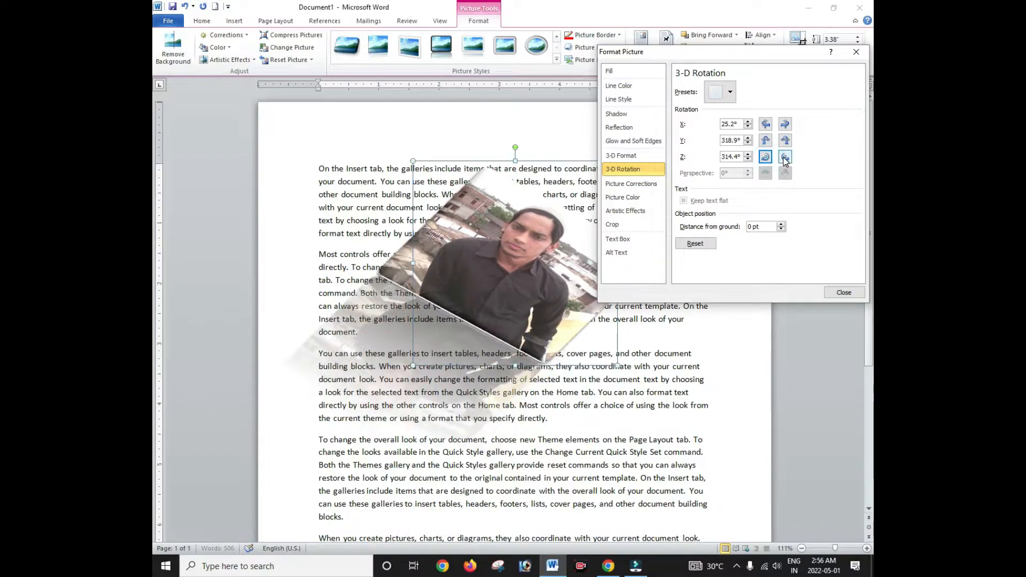
click(784, 157)
click(784, 157)
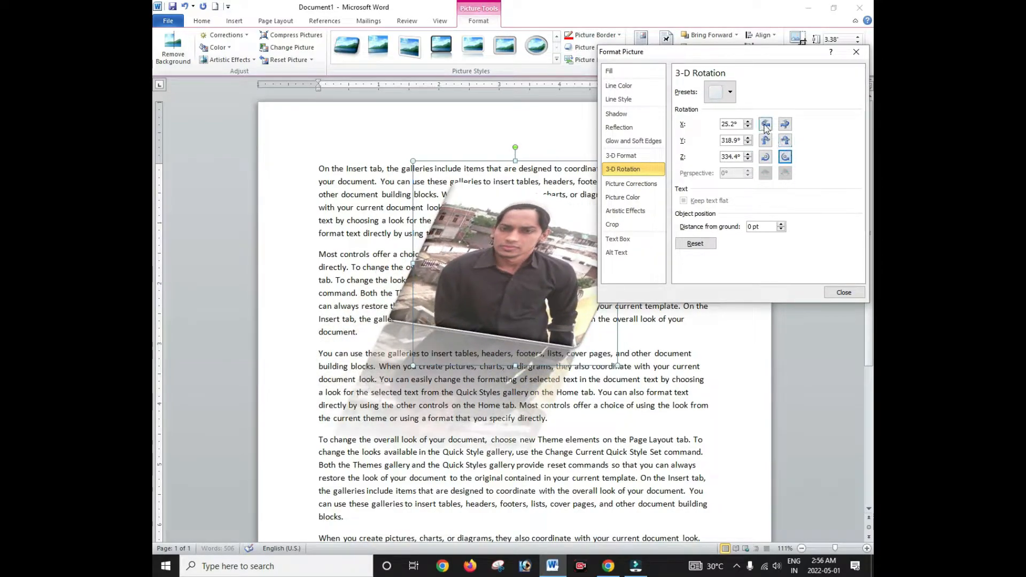
Step: Apply a Parallel rotation preset, raise Y to 13° with X 64°, and close the dialog
click(731, 93)
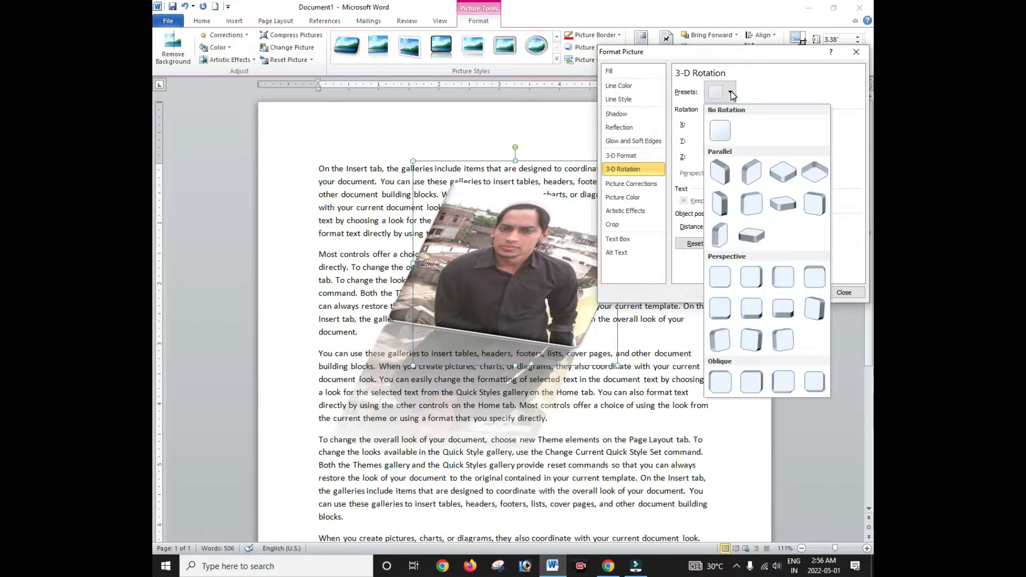
click(720, 203)
click(784, 143)
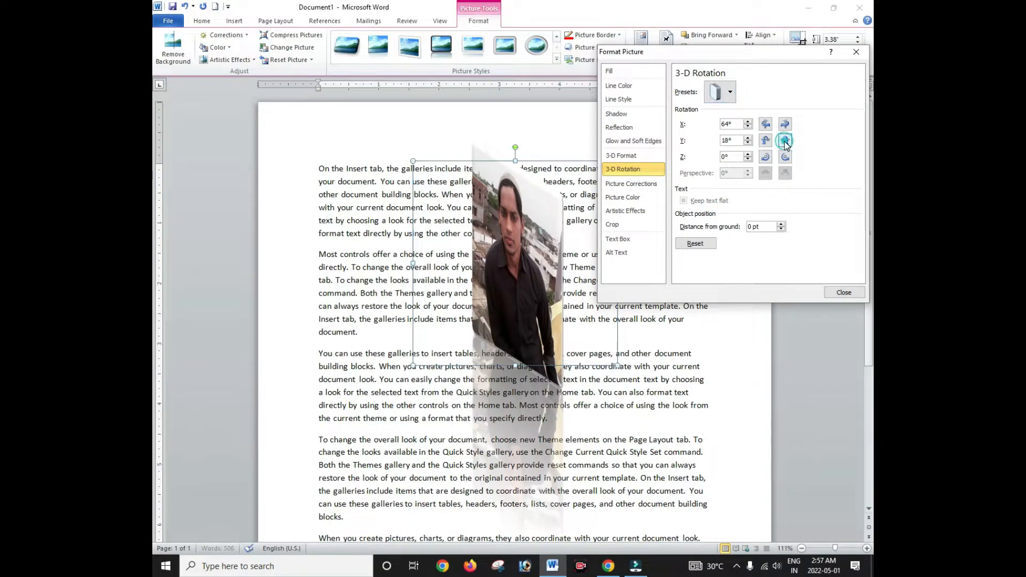
click(765, 141)
click(765, 141)
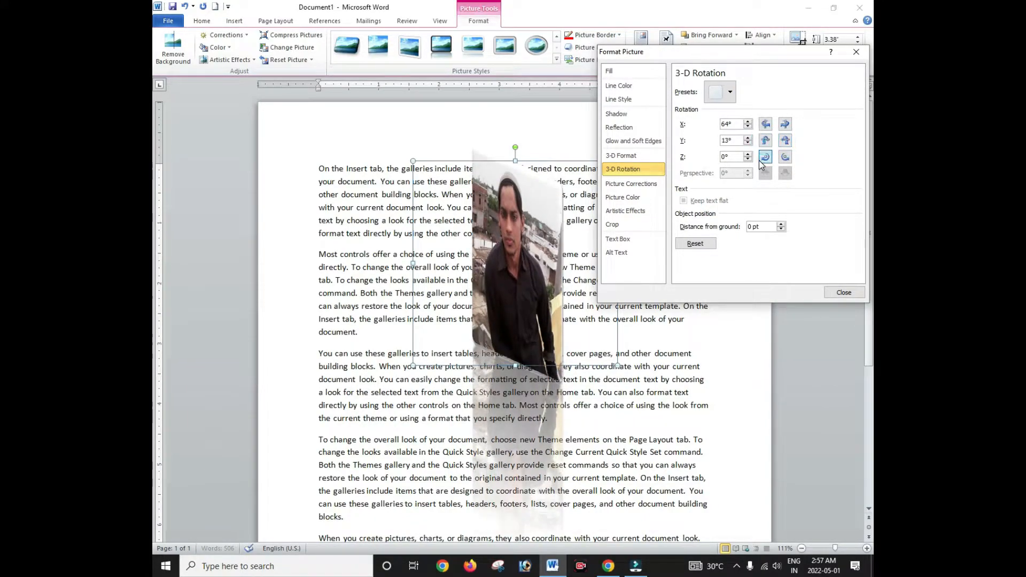
click(765, 157)
click(785, 157)
drag(763, 56, 699, 27)
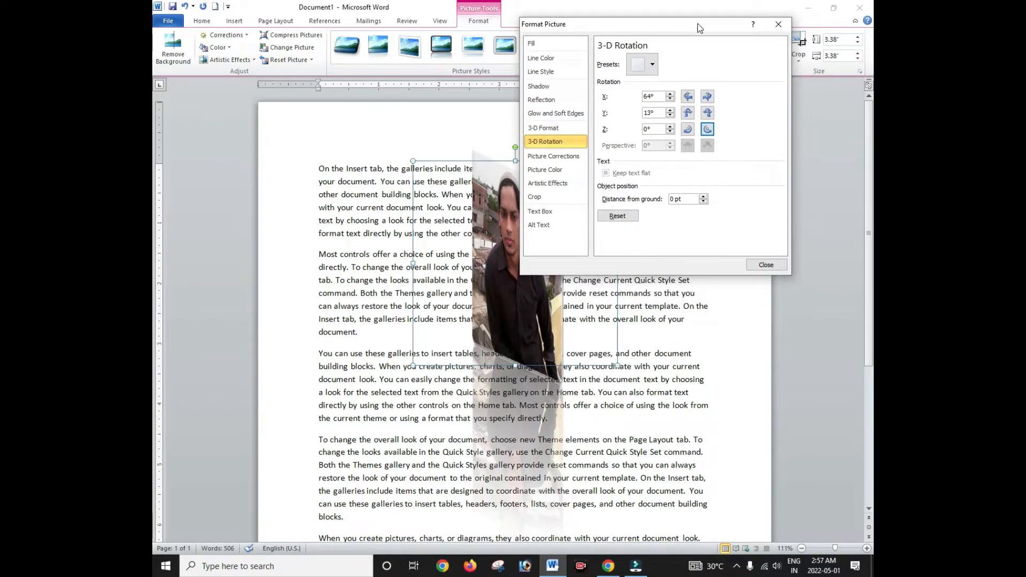
click(779, 26)
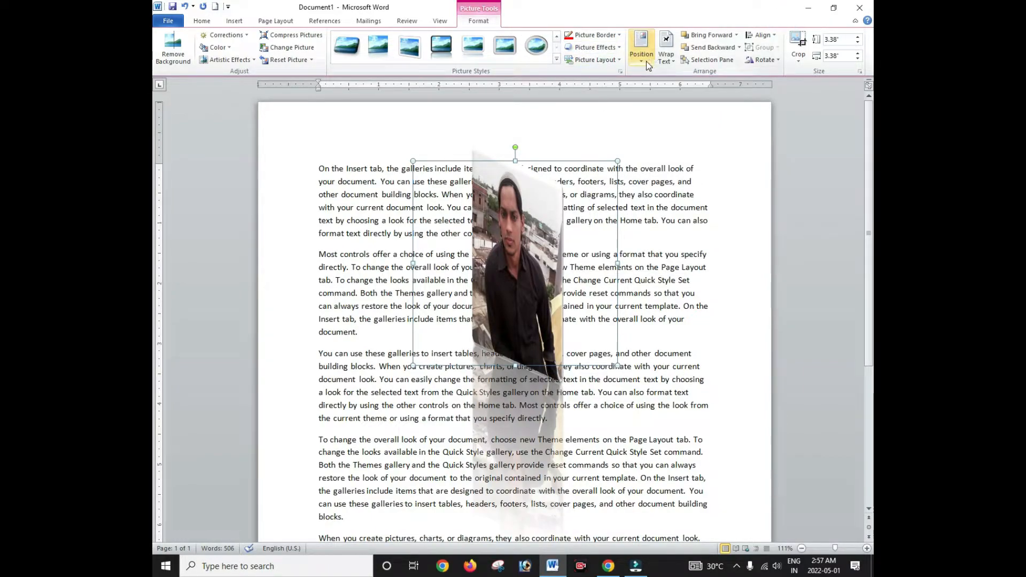
Step: Reset the photo to remove all effects and position it Middle Center with square wrapping
click(287, 60)
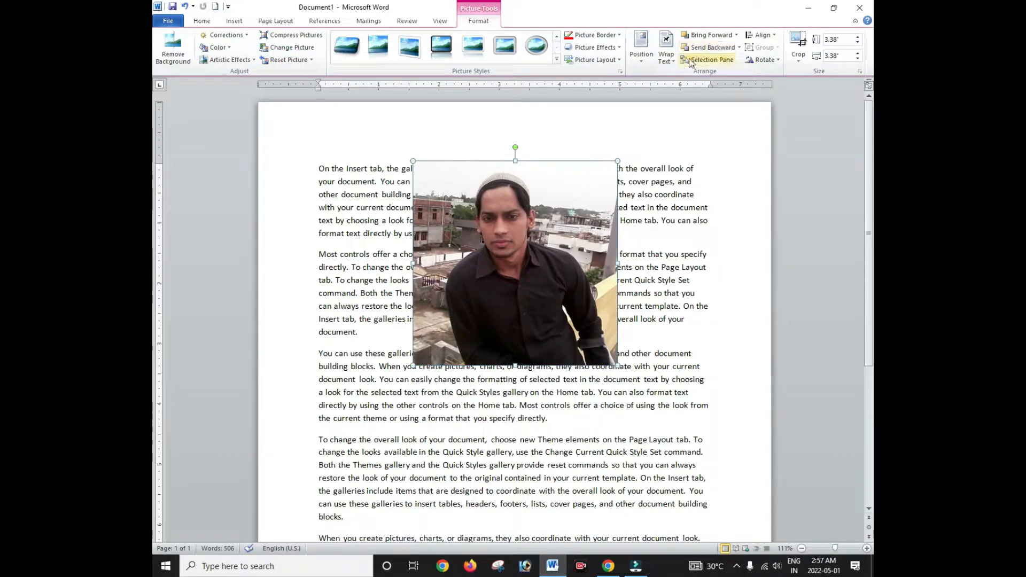
click(641, 63)
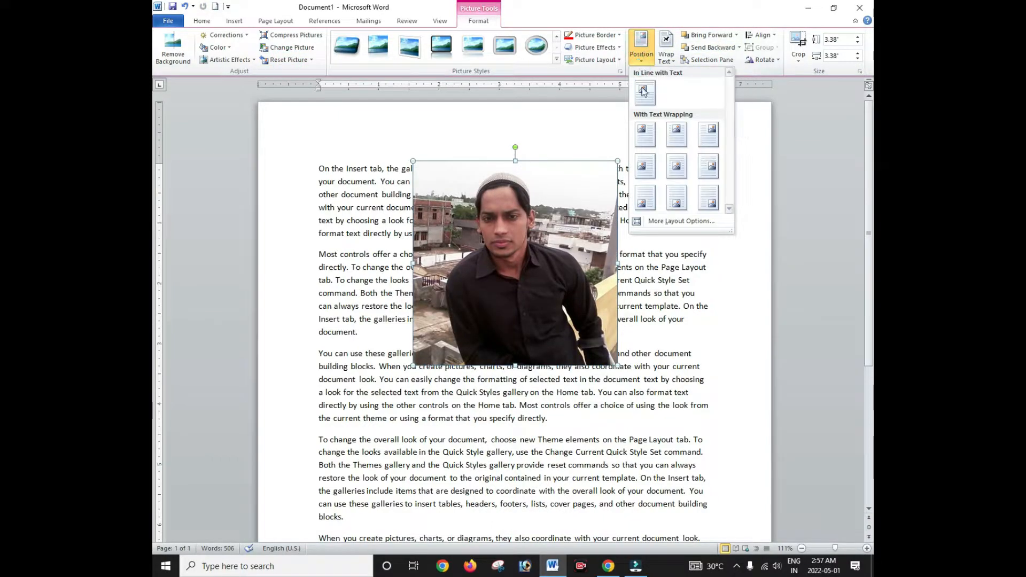
click(676, 138)
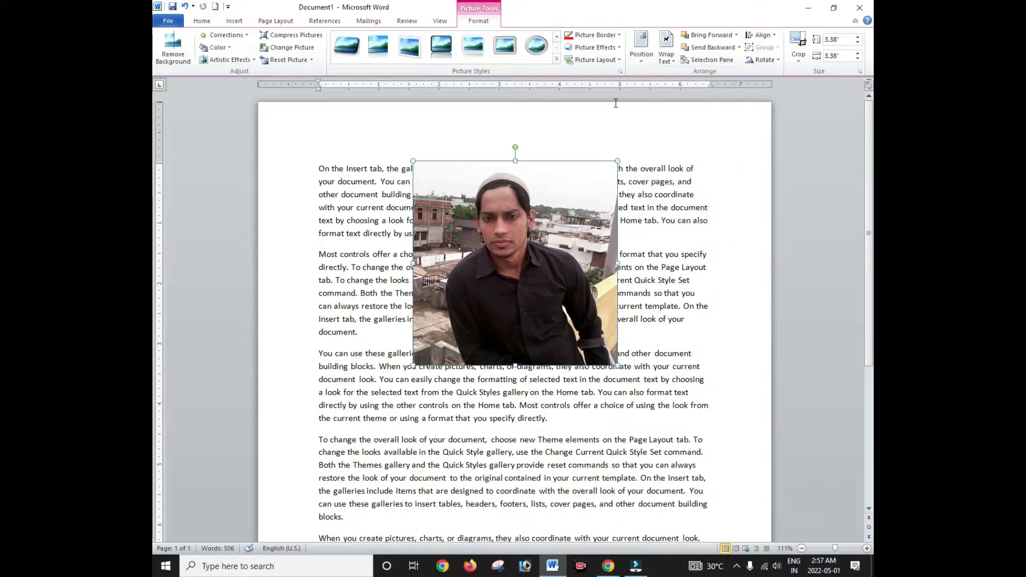
click(670, 61)
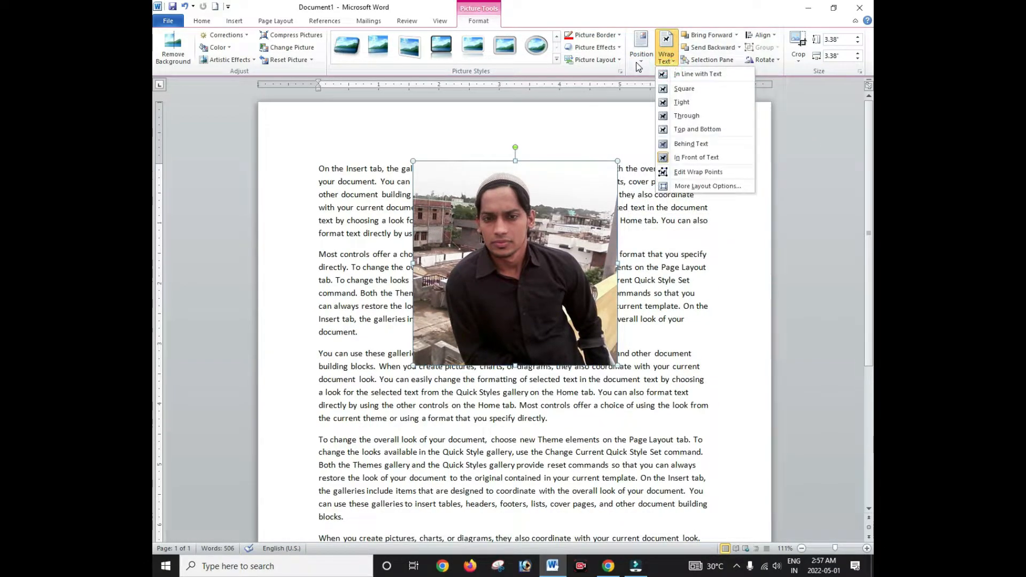
click(640, 56)
click(672, 164)
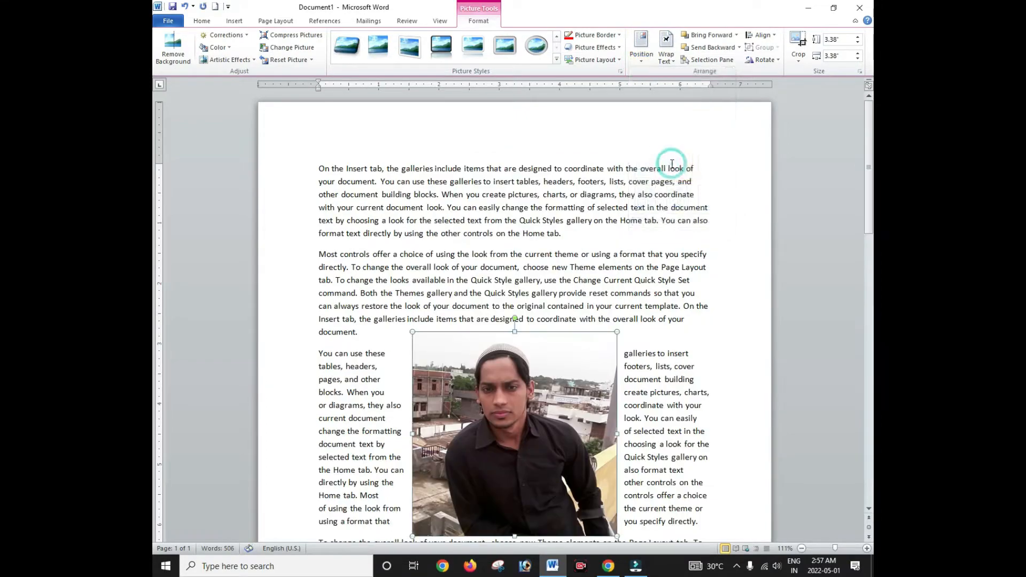
click(641, 53)
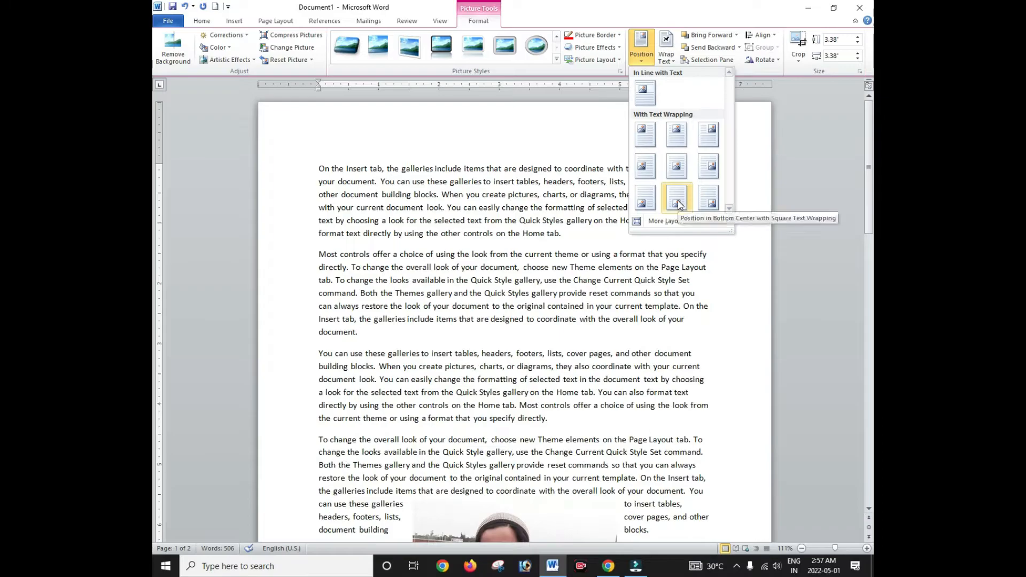
click(677, 165)
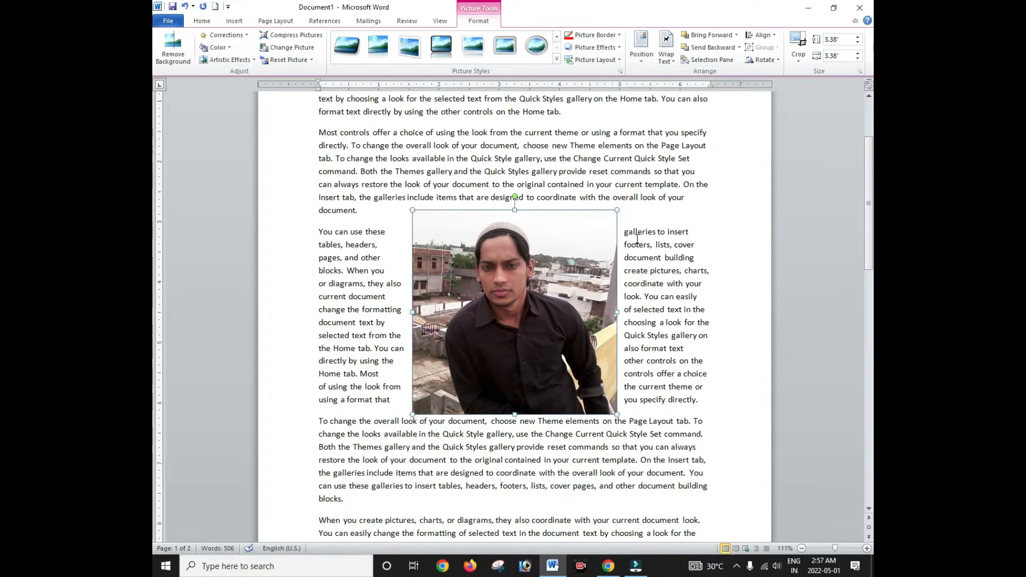
Step: Try Behind Text wrapping, then set the wrapping to Square
scroll(637, 240, down, 3)
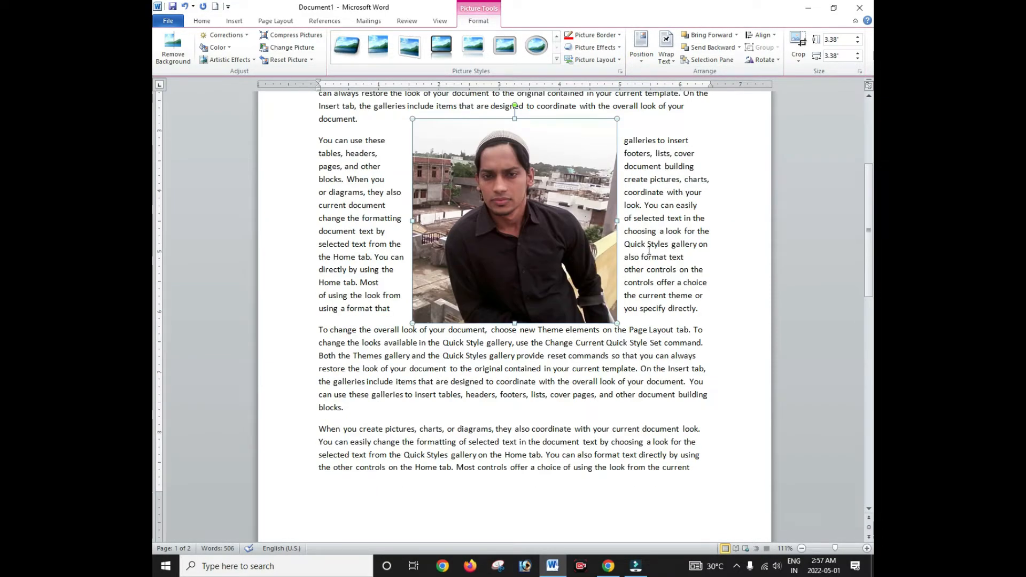
scroll(689, 120, up, 5)
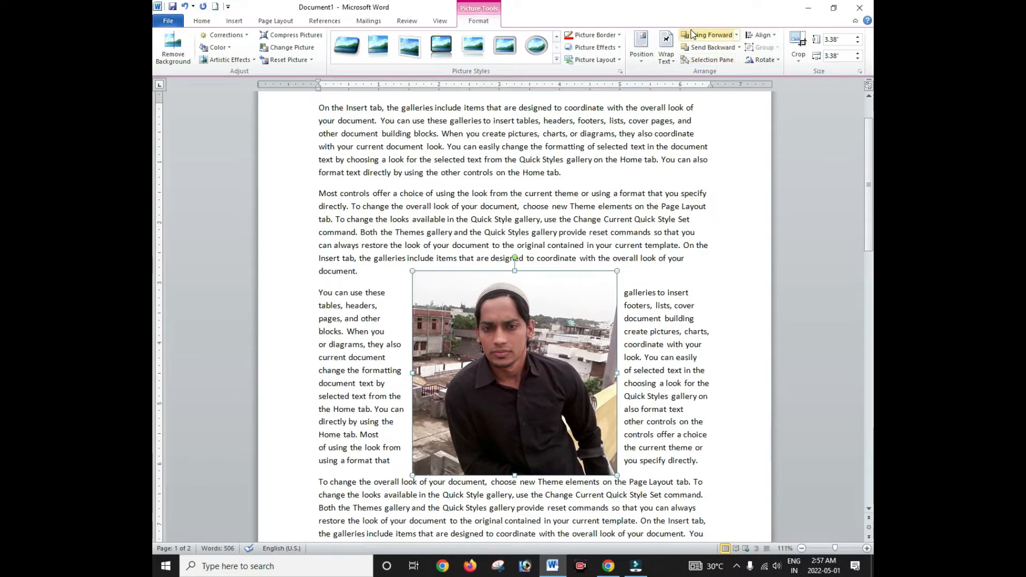
click(668, 64)
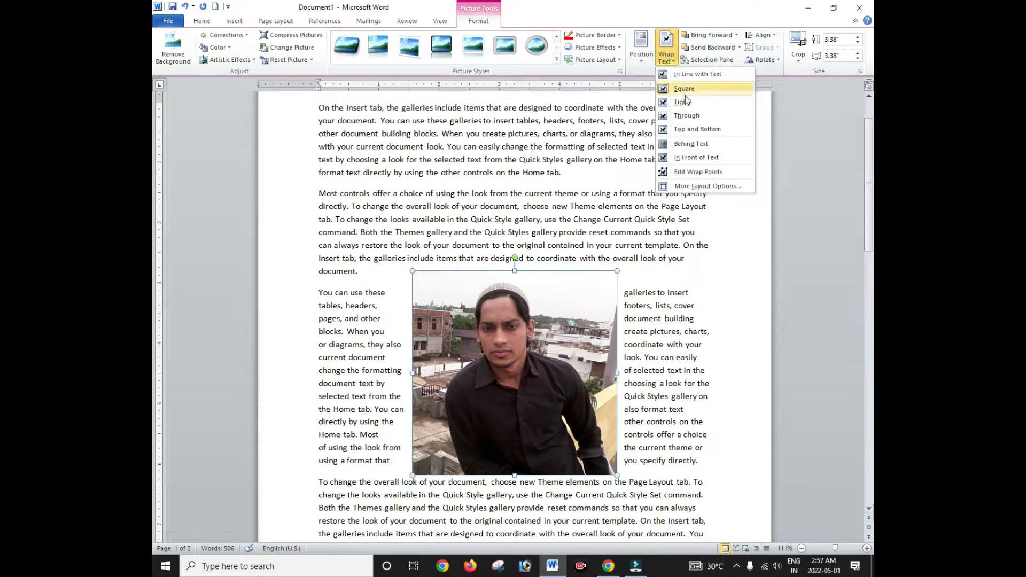
click(694, 143)
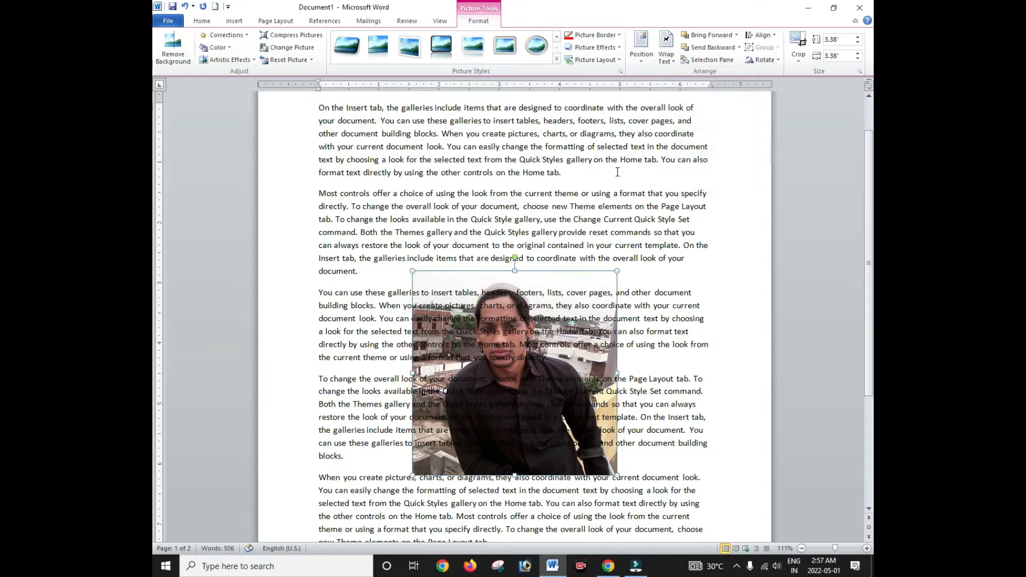
click(667, 56)
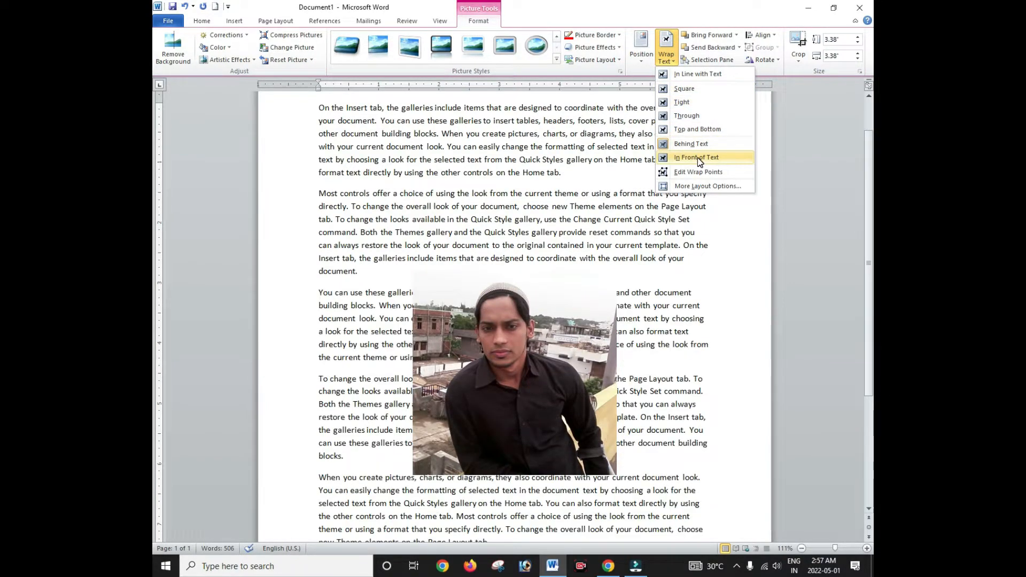
click(688, 90)
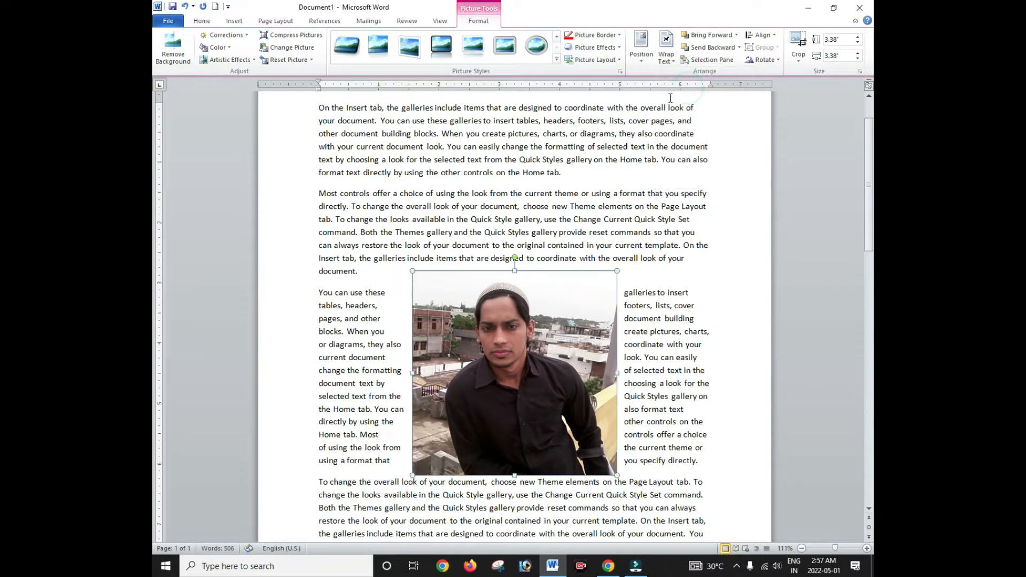
Step: Drag the photo near the page top, then Ctrl+drag to drop an overlapping duplicate beside it
drag(529, 319, 577, 197)
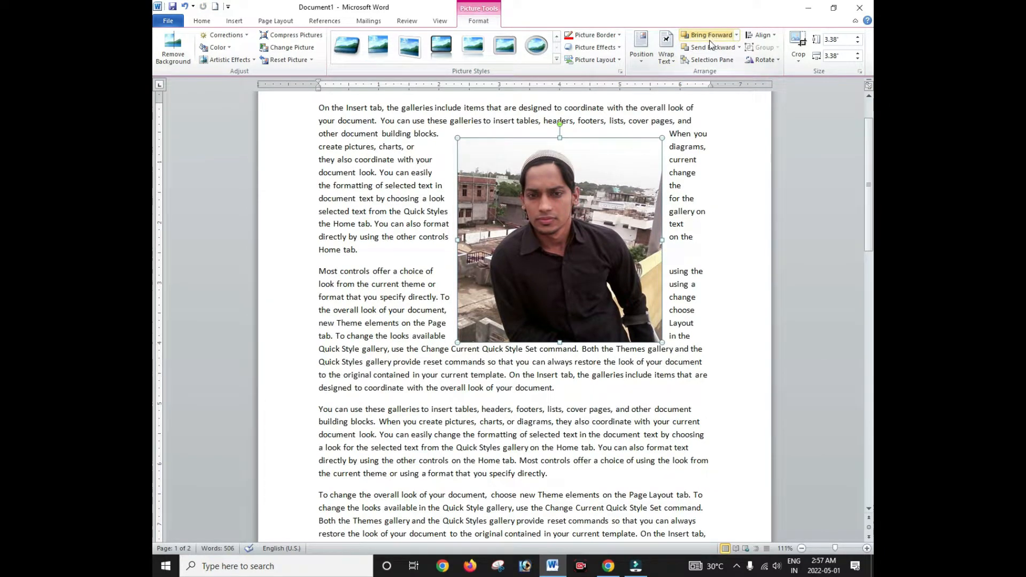
drag(593, 183, 526, 189)
drag(464, 205, 545, 192)
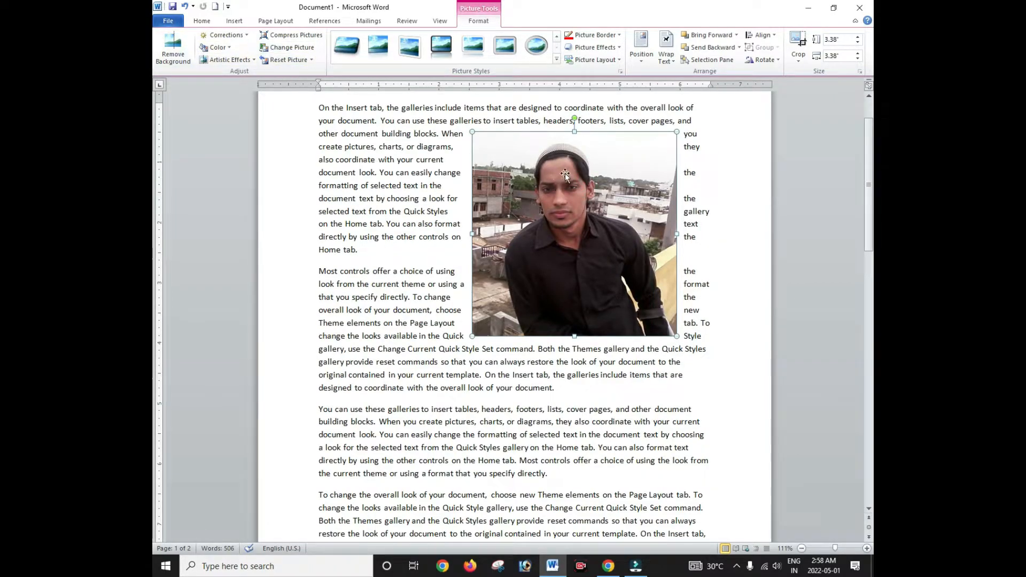
drag(565, 174, 460, 177)
Step: Recolour the rear copy light blue and move the colour photo to overlap it
click(636, 201)
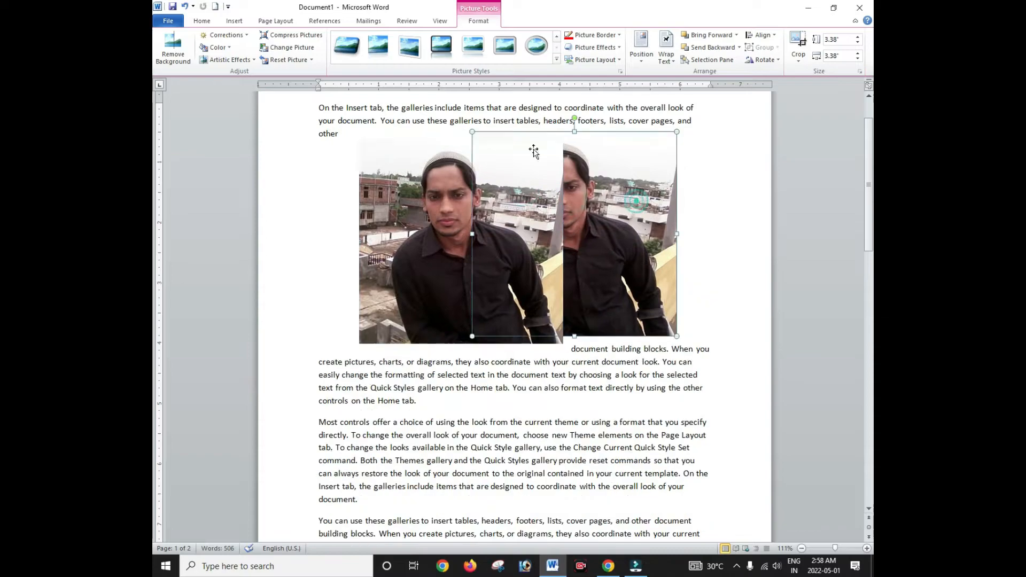
click(225, 48)
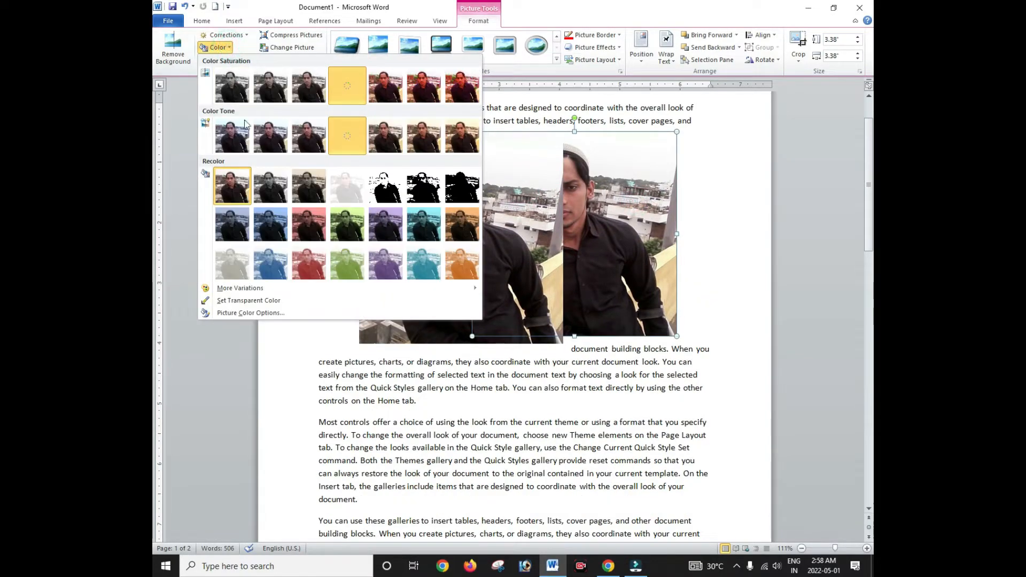
click(270, 264)
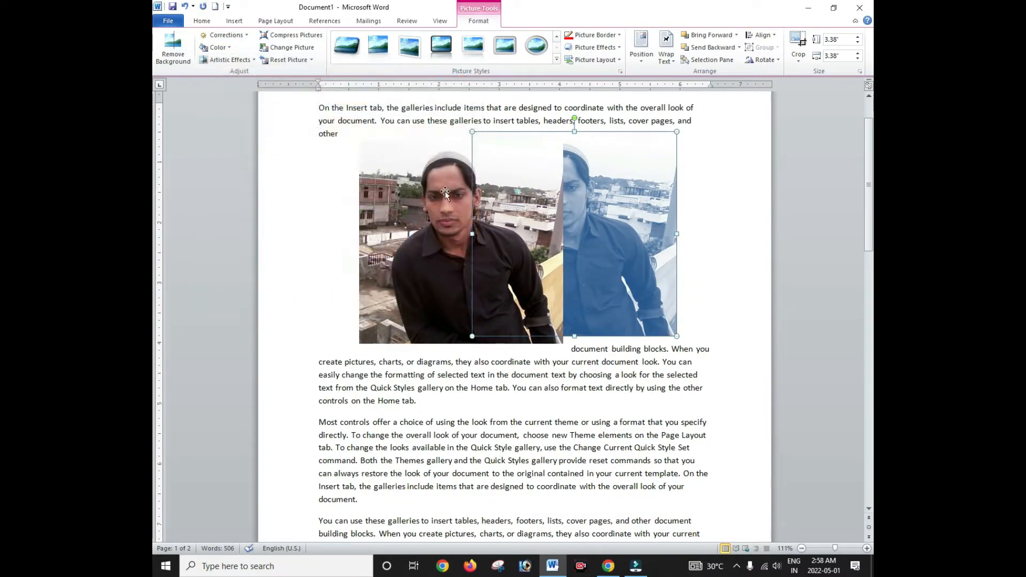
drag(445, 193, 522, 194)
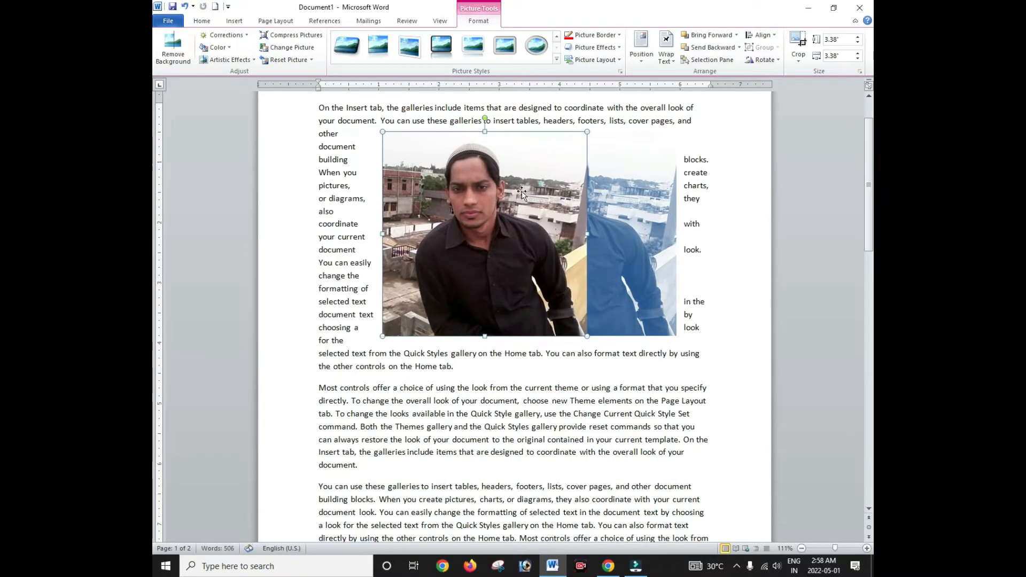
Step: Swap the stacking order so the colour photo sits behind the blue one
click(727, 52)
click(707, 35)
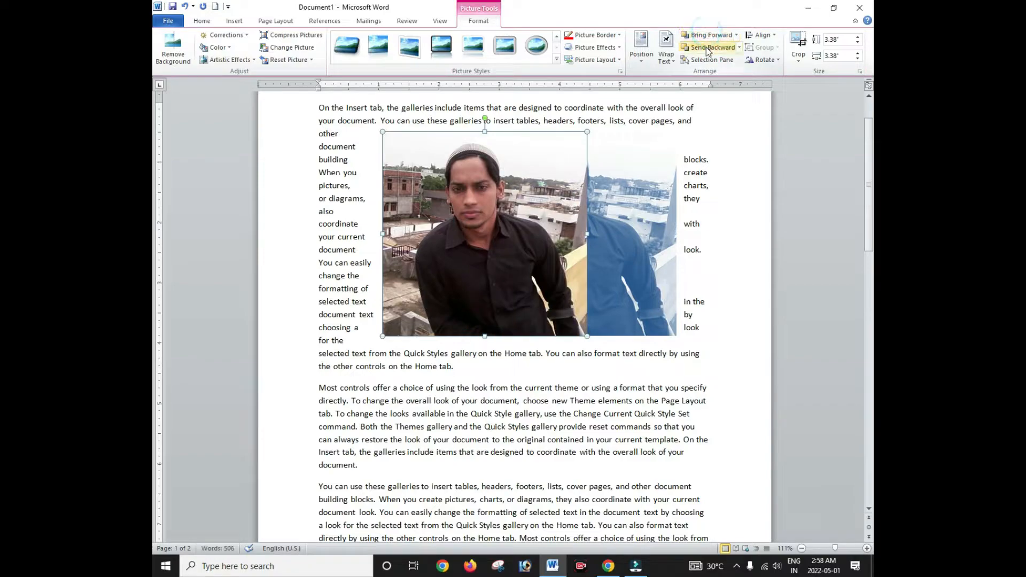
click(708, 48)
click(706, 36)
click(708, 46)
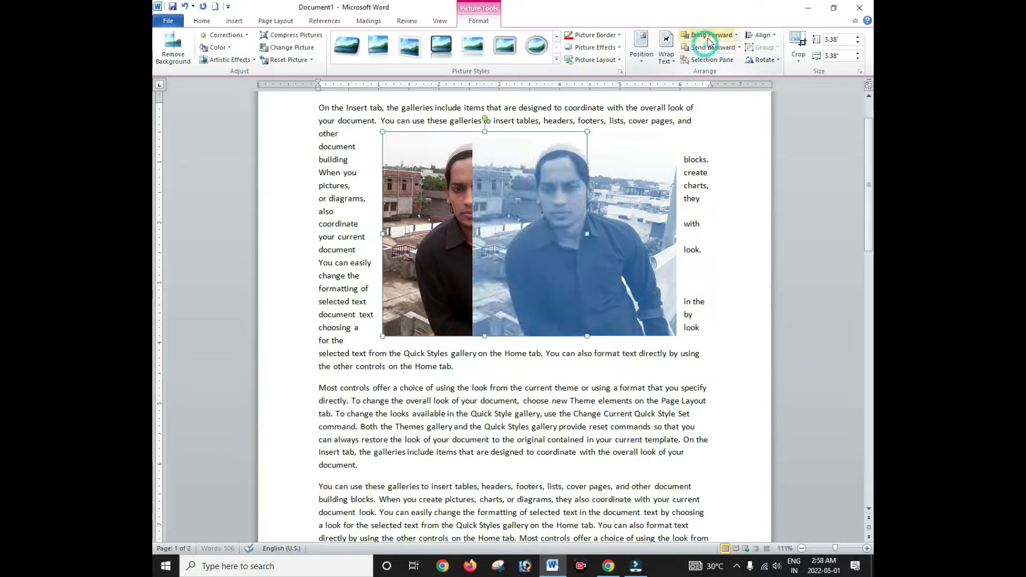
click(706, 35)
click(707, 47)
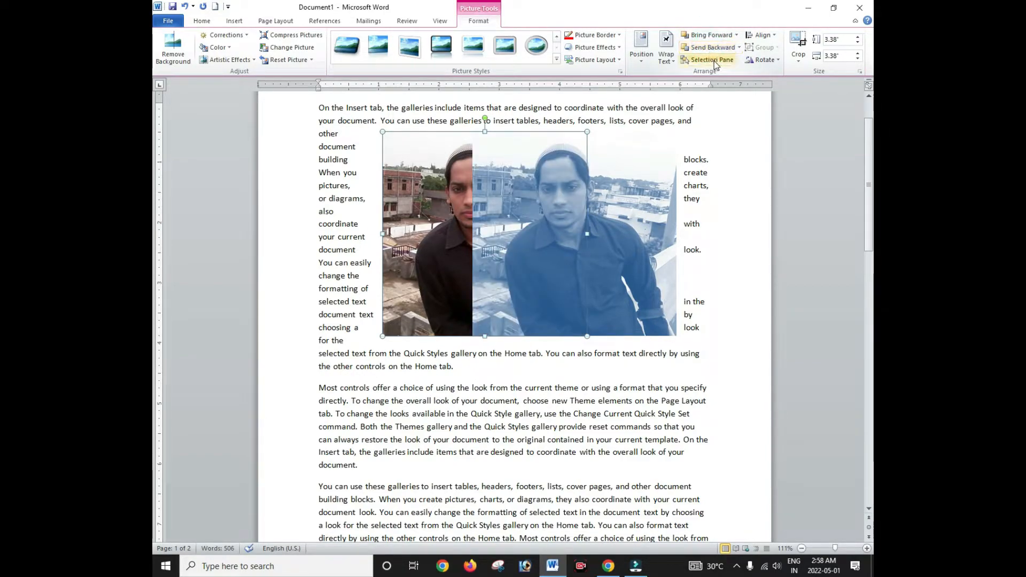
Step: In the Selection and Visibility pane, hide and reshow each picture, then close it and select the blue picture
click(715, 61)
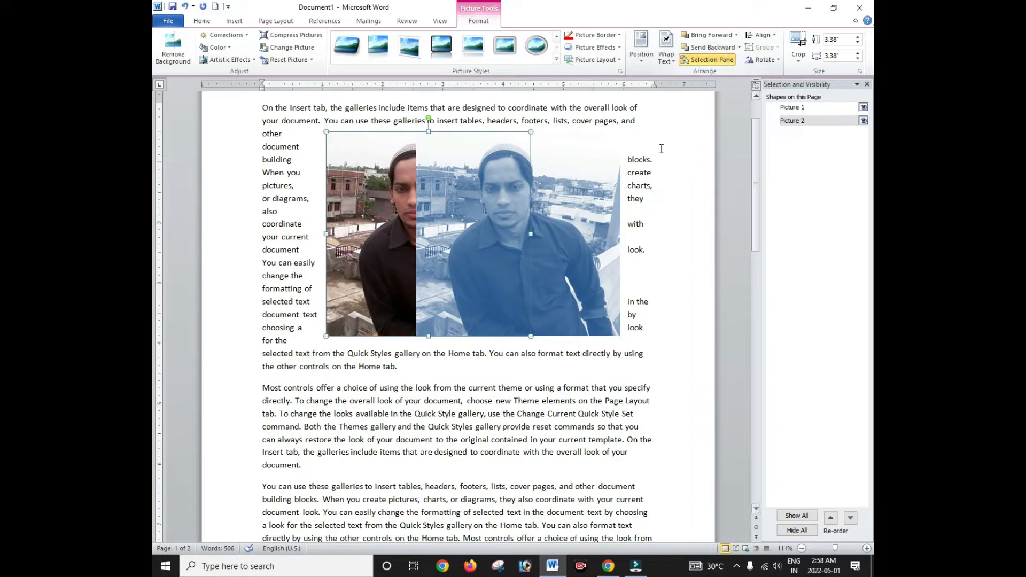
click(863, 107)
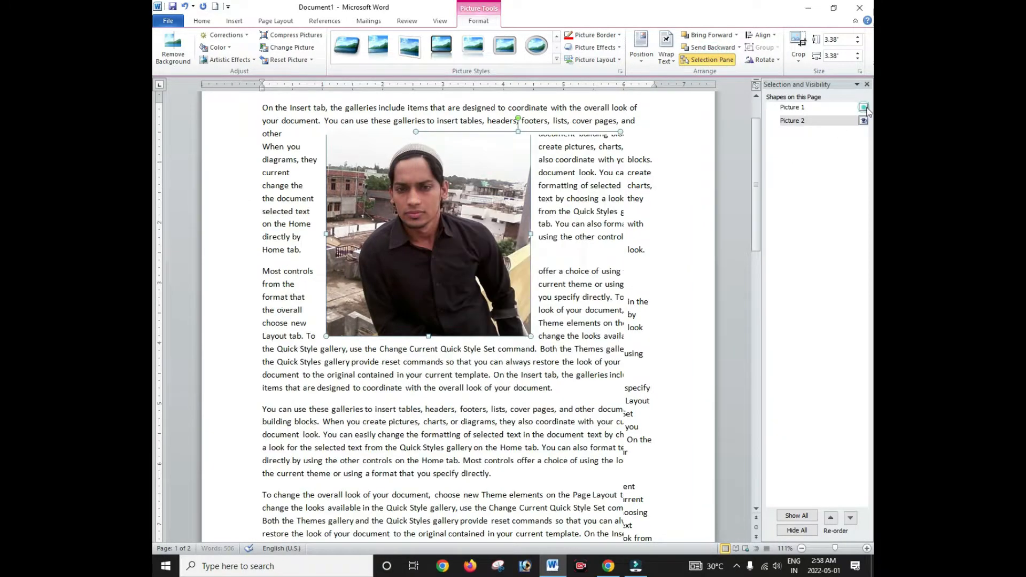
click(862, 108)
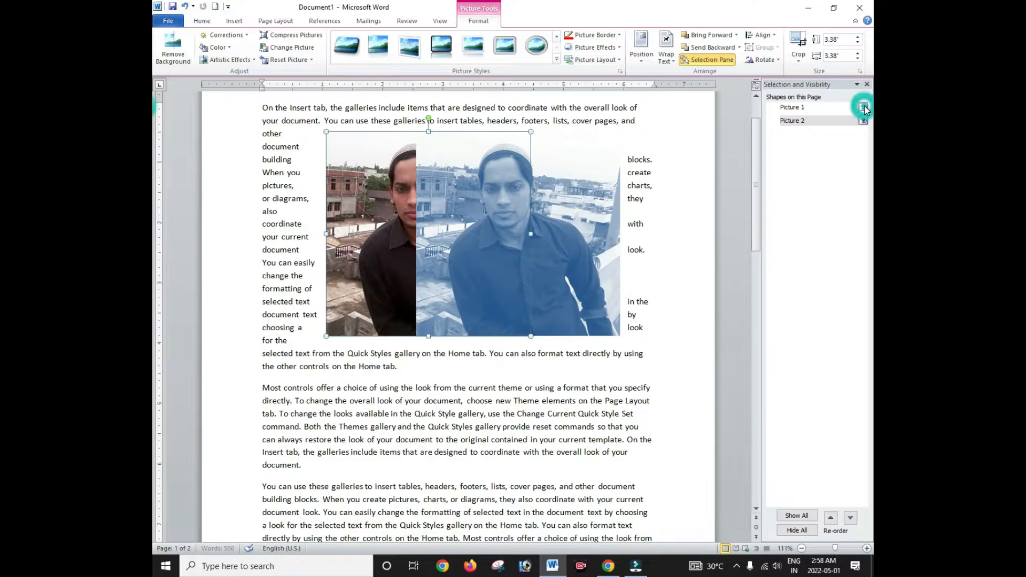
click(862, 121)
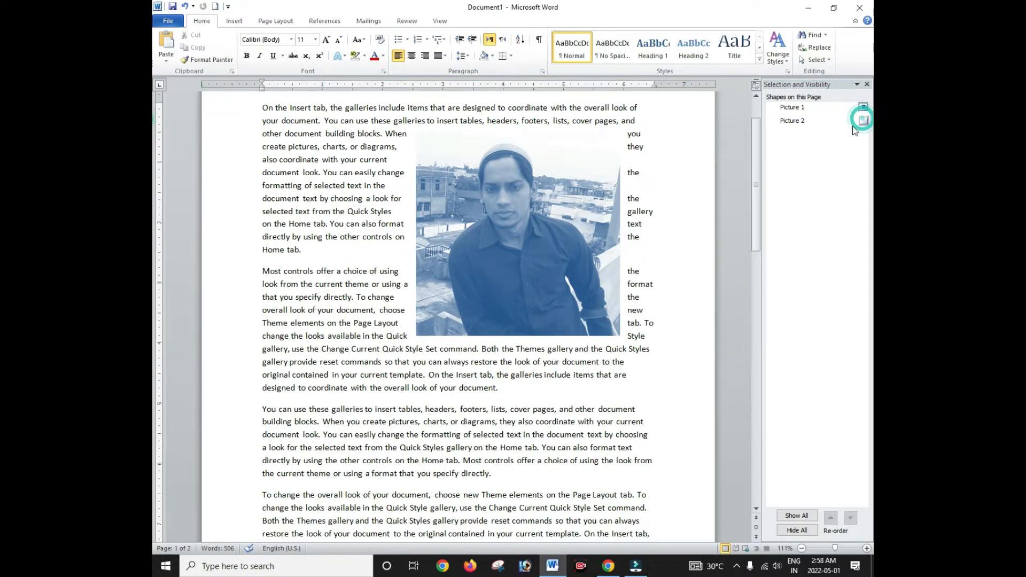
click(863, 121)
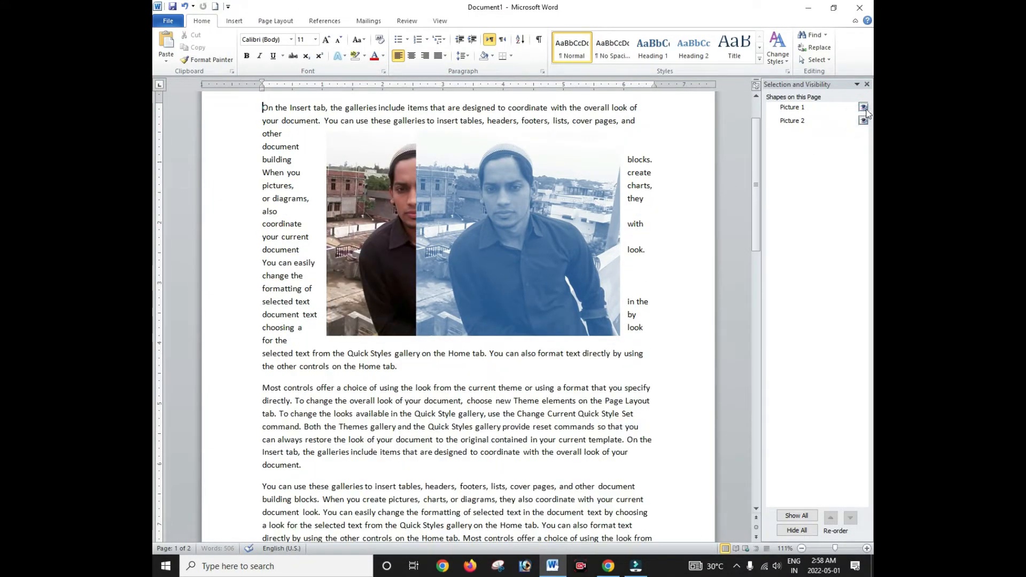
click(867, 84)
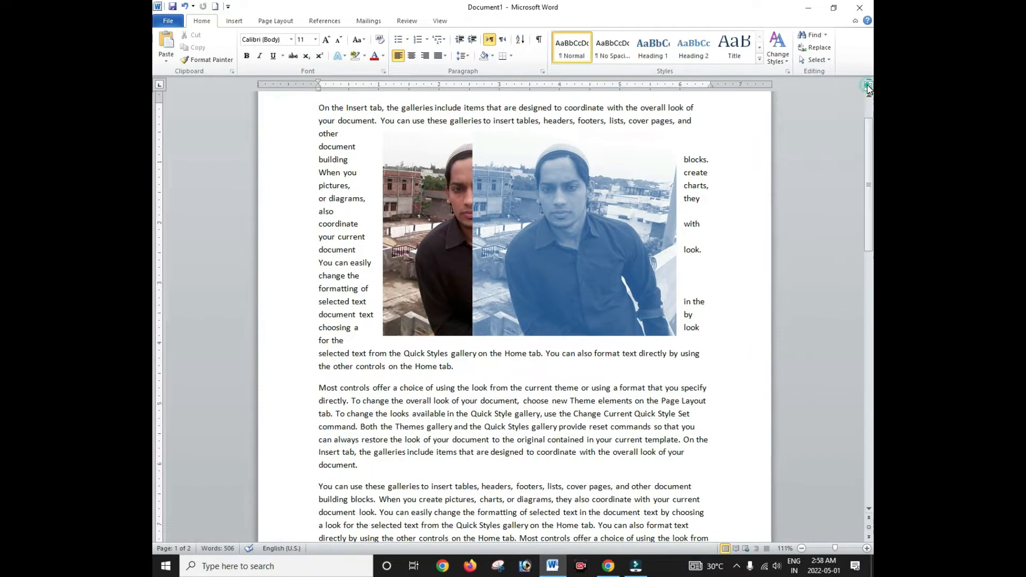
click(442, 188)
click(478, 20)
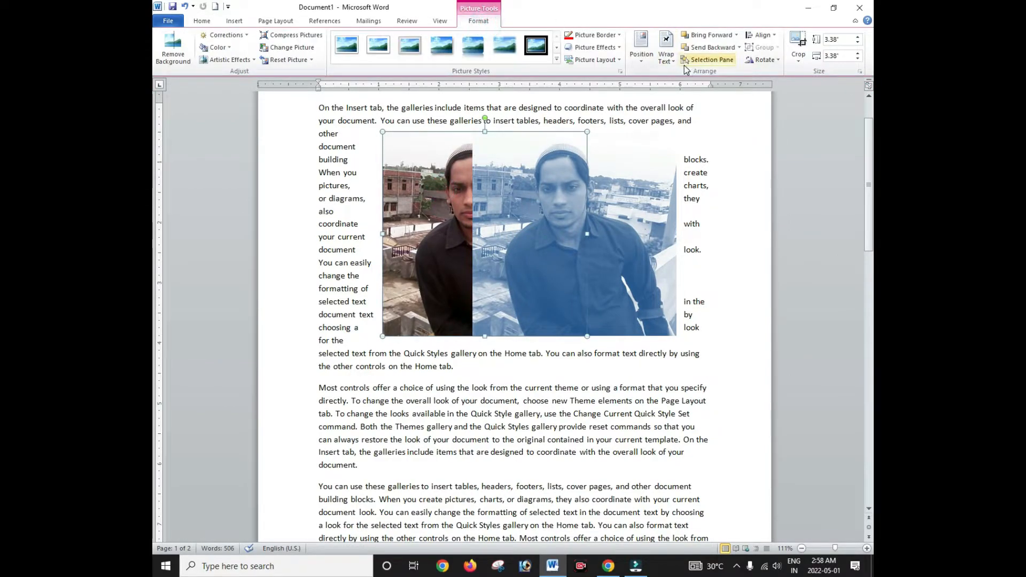
Step: Align the blue picture right, then drag it back over most of the colour photo
click(774, 35)
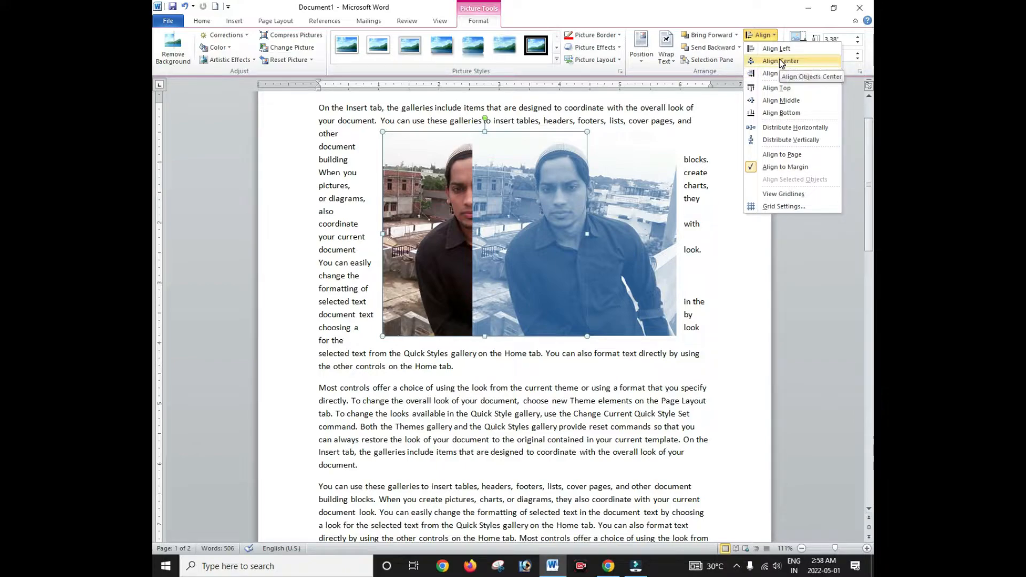
click(783, 74)
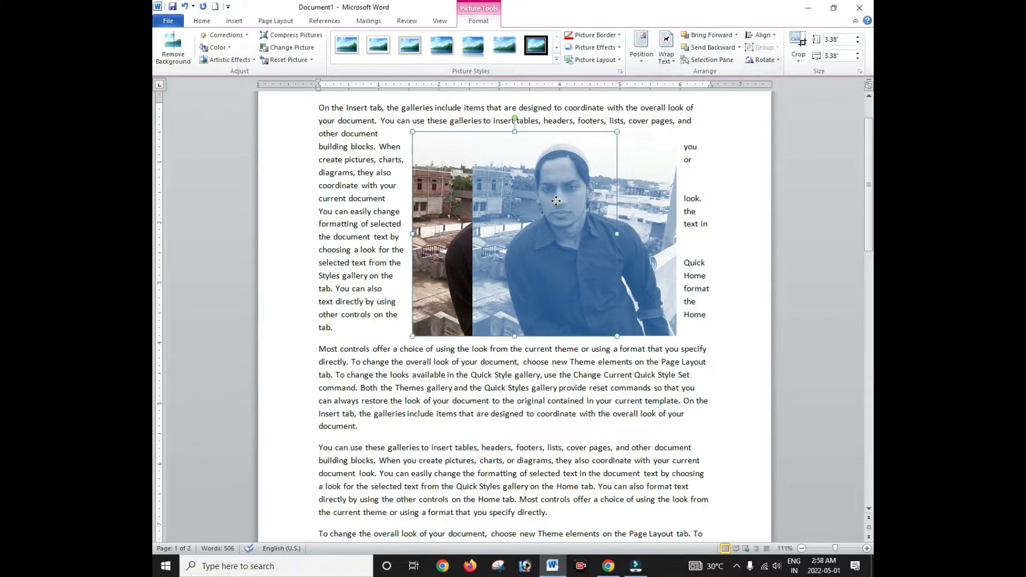
drag(564, 195, 608, 181)
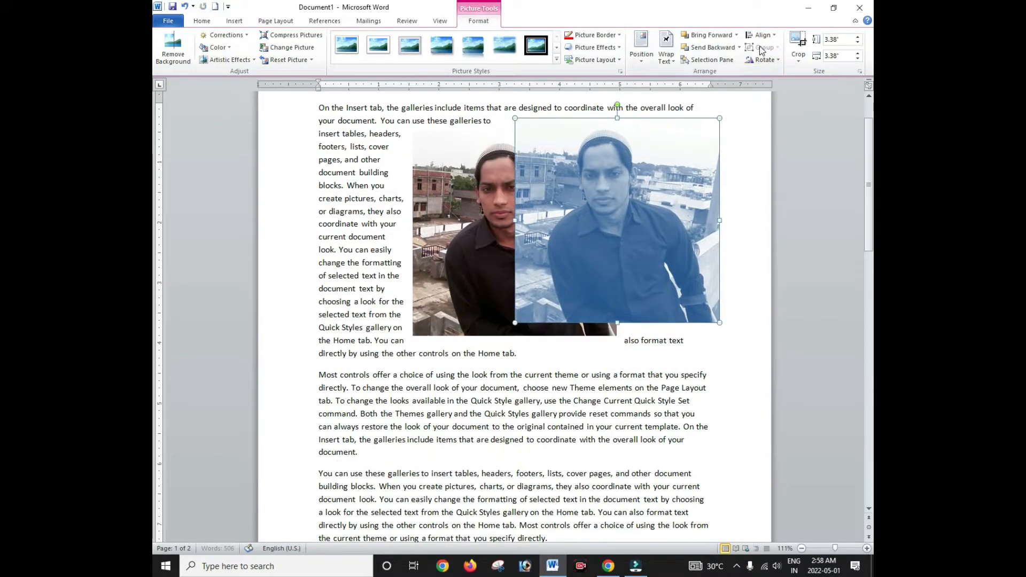
drag(653, 137, 595, 166)
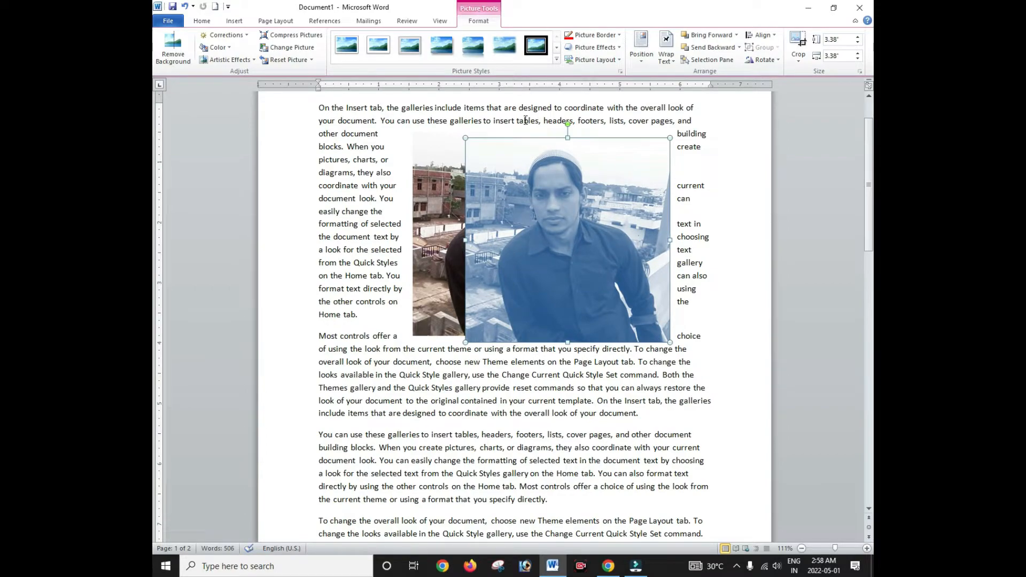
drag(595, 216, 610, 201)
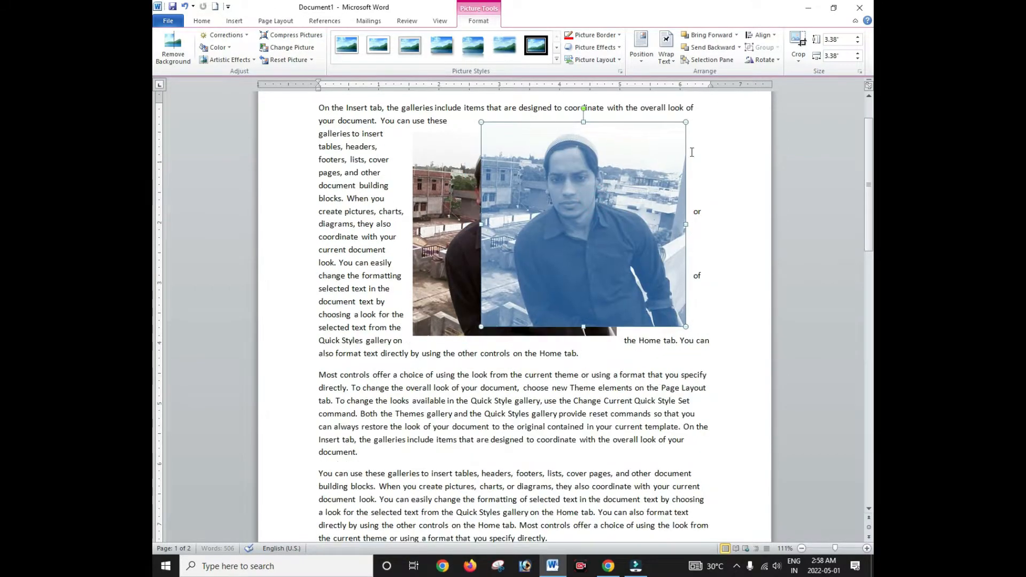
Step: Rotate the blue picture 90° right, rotate it back 90° left, and move it lower
click(777, 59)
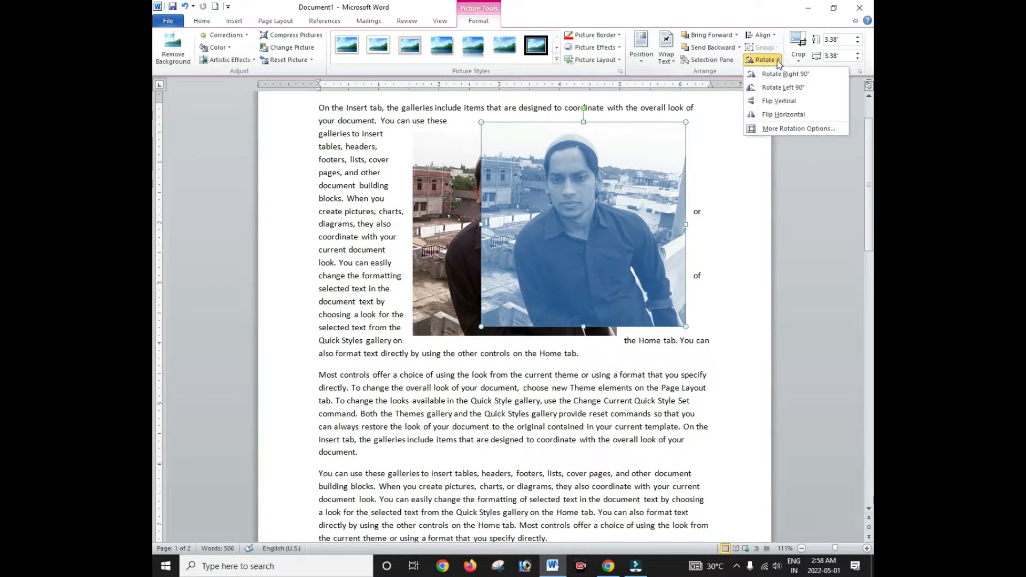
click(782, 76)
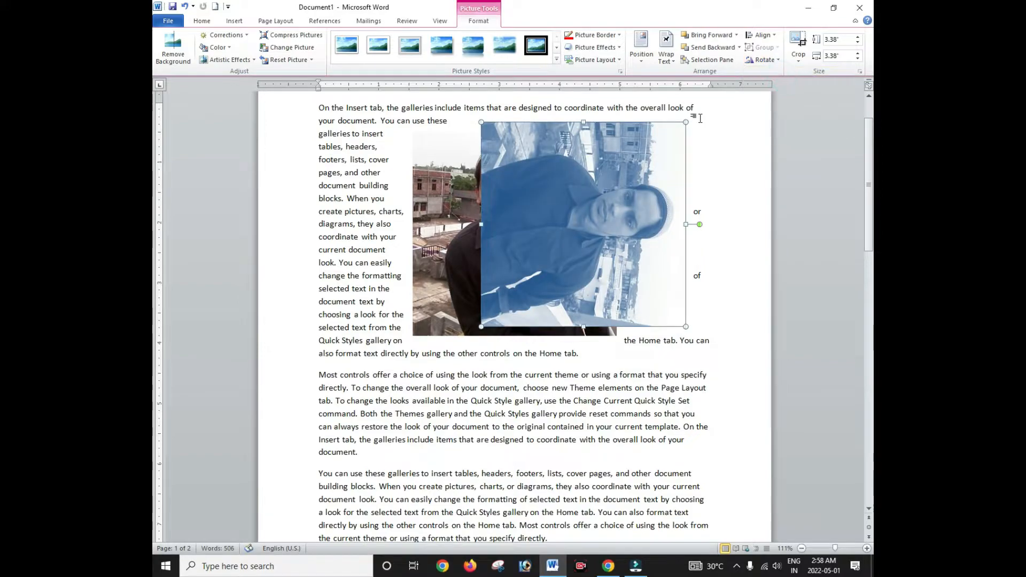
click(774, 60)
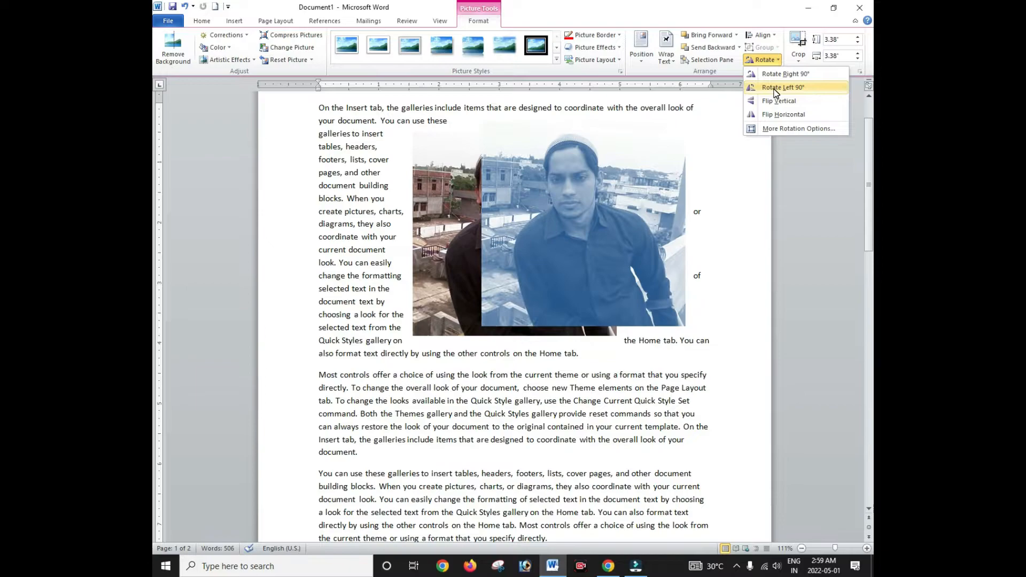
click(775, 88)
drag(469, 259, 511, 327)
Step: Move the colour photo to the top left and the blue picture up beside it
click(429, 212)
drag(419, 212, 322, 179)
drag(538, 312, 620, 189)
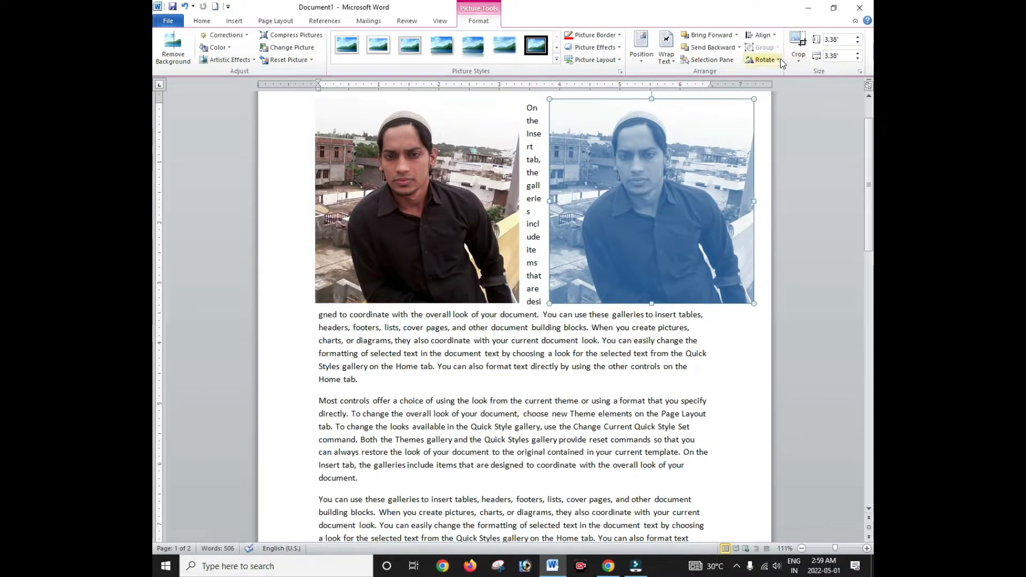
Step: Flip the blue picture horizontally, level it with the colour photo, then flip it back
click(779, 59)
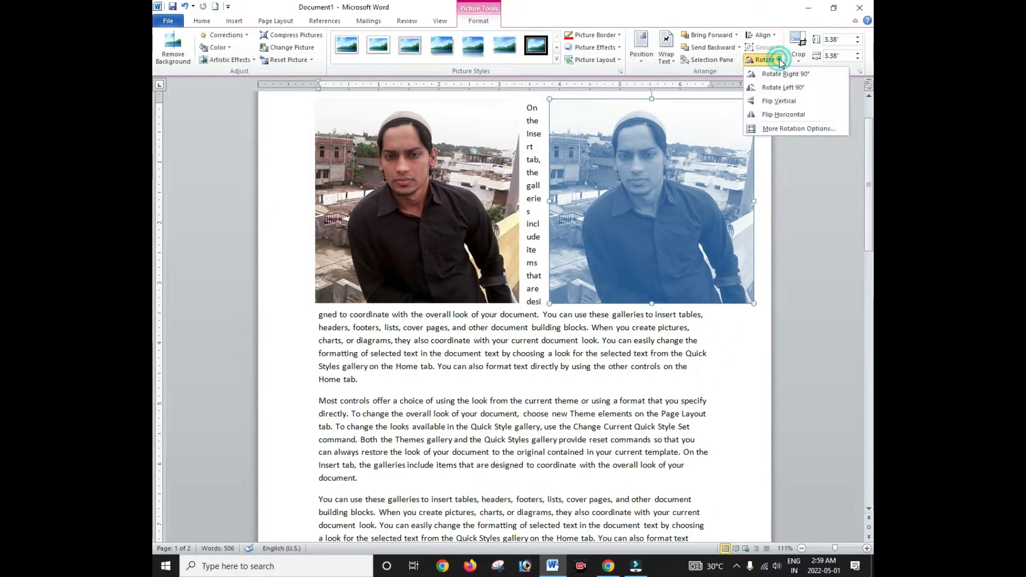
click(780, 114)
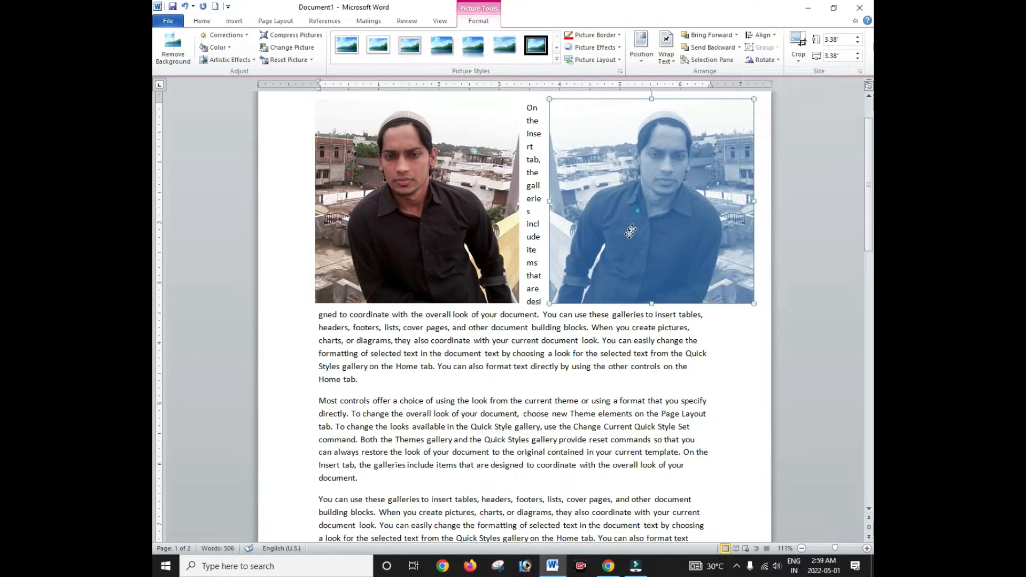
drag(630, 231, 661, 227)
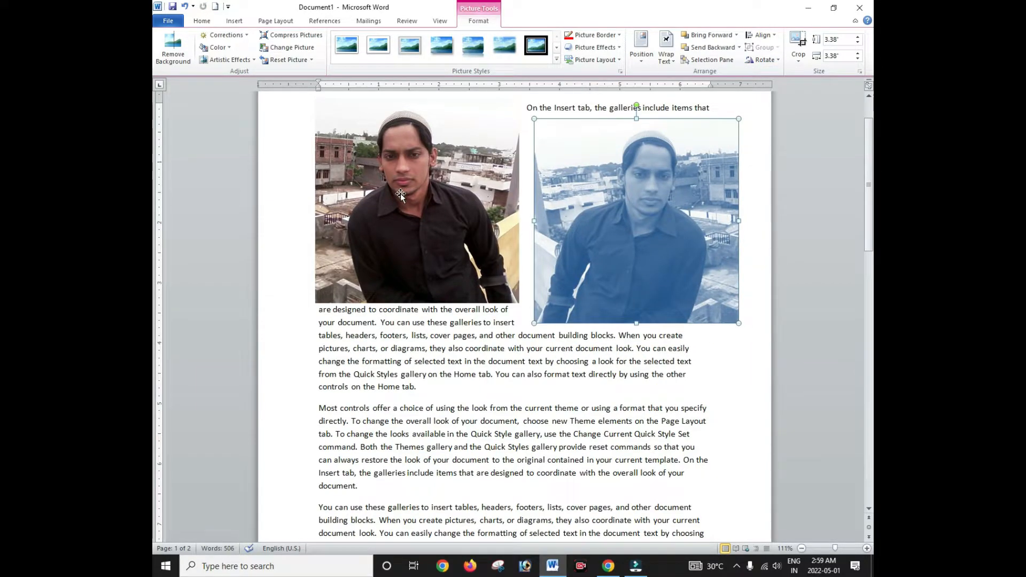
drag(611, 188, 617, 169)
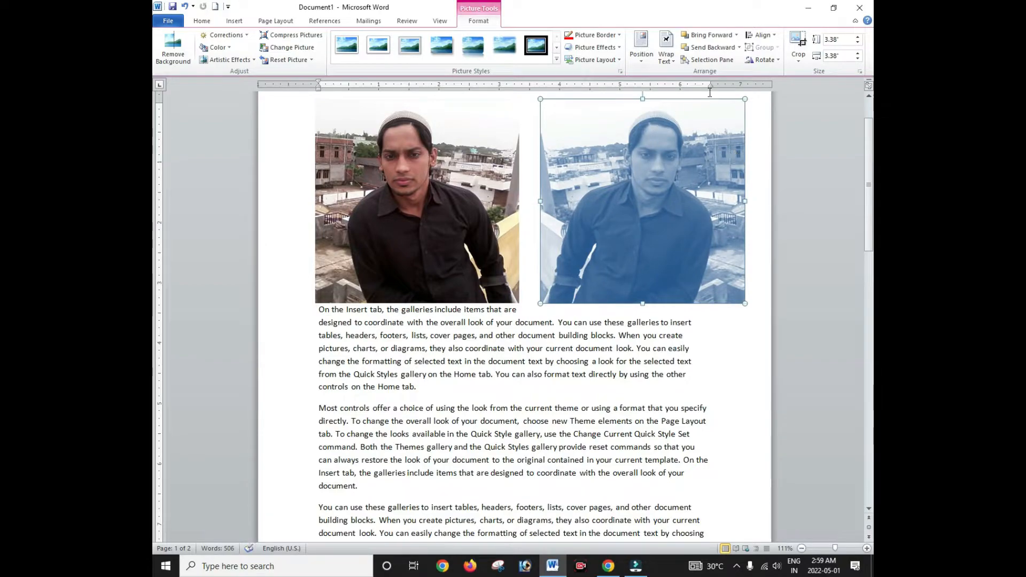
click(772, 60)
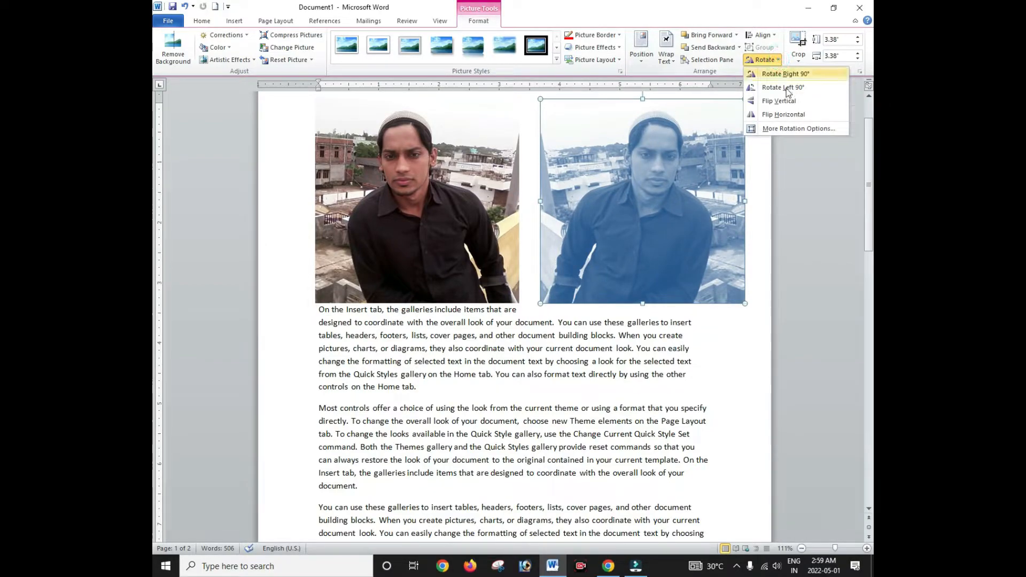
click(775, 119)
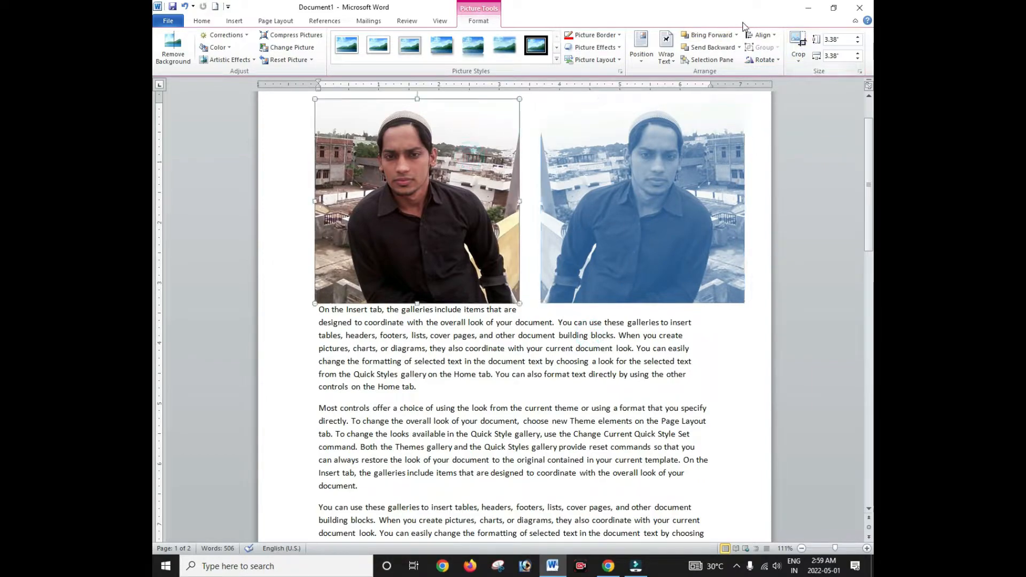
click(798, 46)
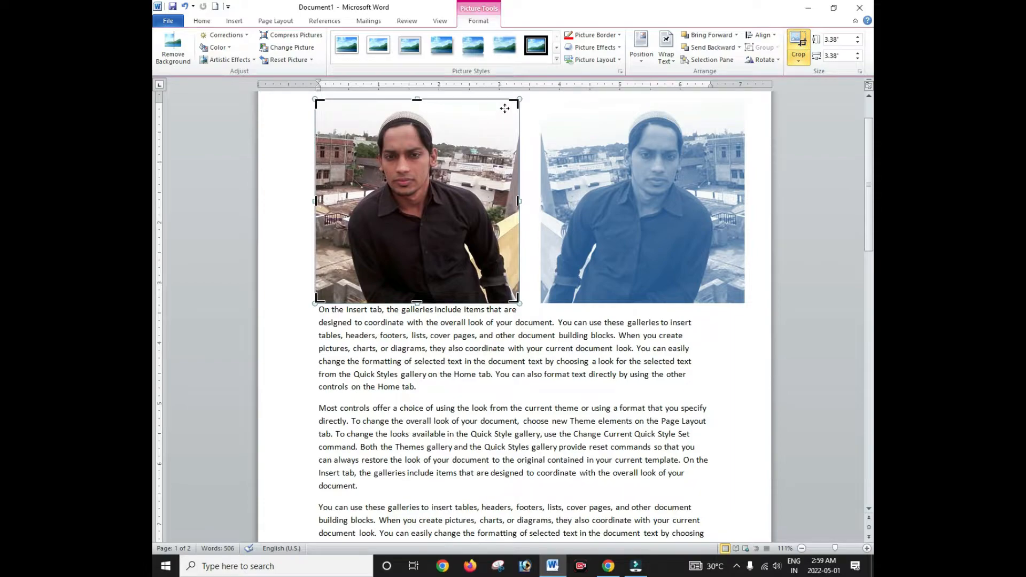
Step: Crop the right, left and bottom edges of the colour photo
drag(515, 102, 484, 106)
drag(320, 105, 348, 103)
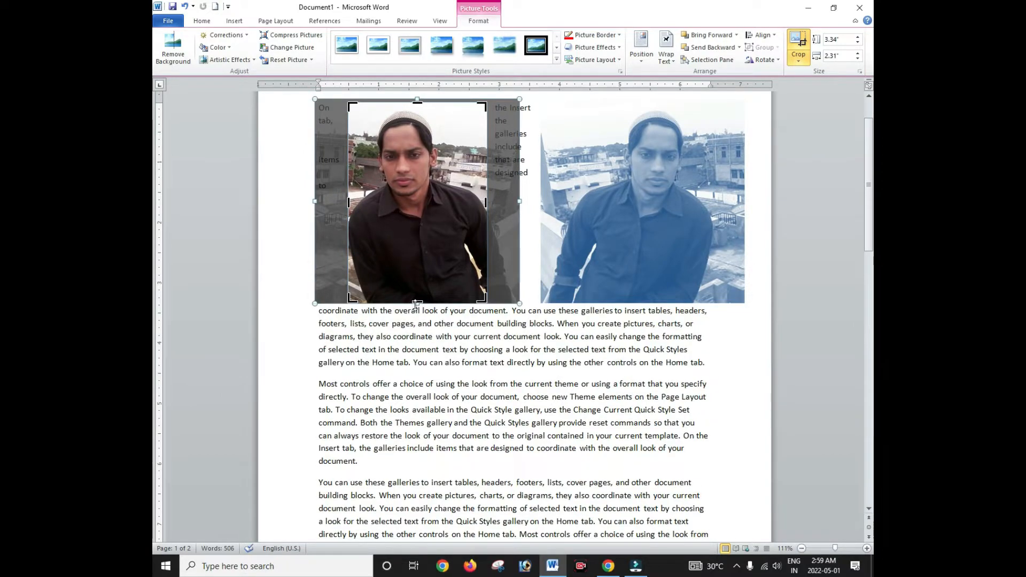
drag(416, 303, 417, 265)
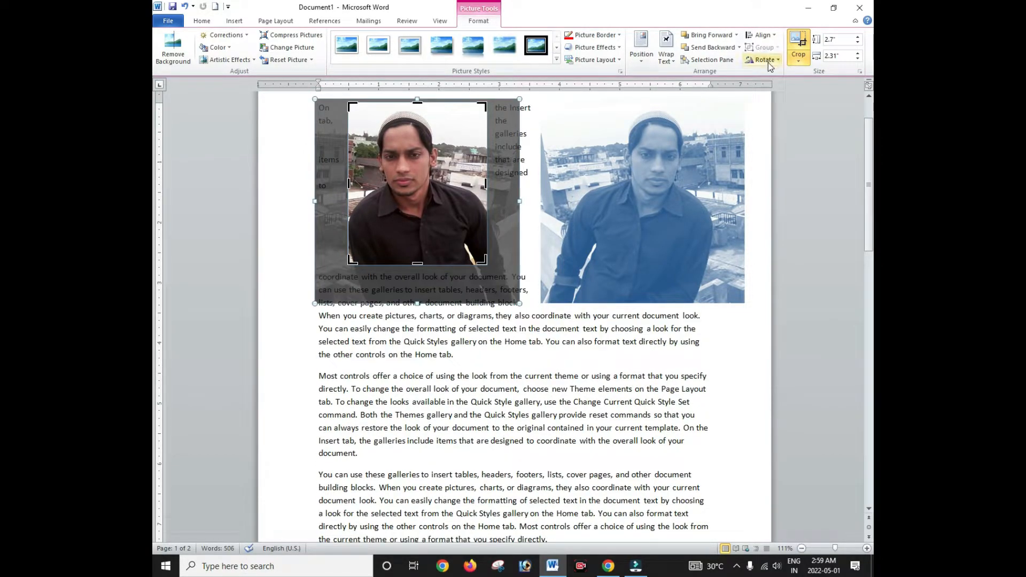
click(803, 49)
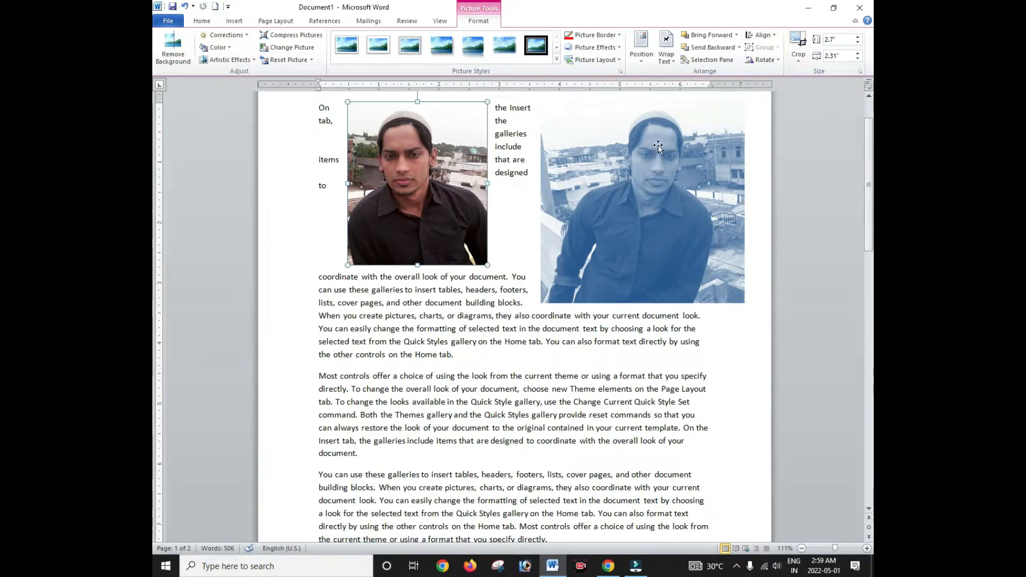
Step: Enlarge the blue picture to 3.86 inches, adjust its position, then delete it
drag(658, 145, 600, 171)
click(432, 176)
drag(523, 313, 496, 341)
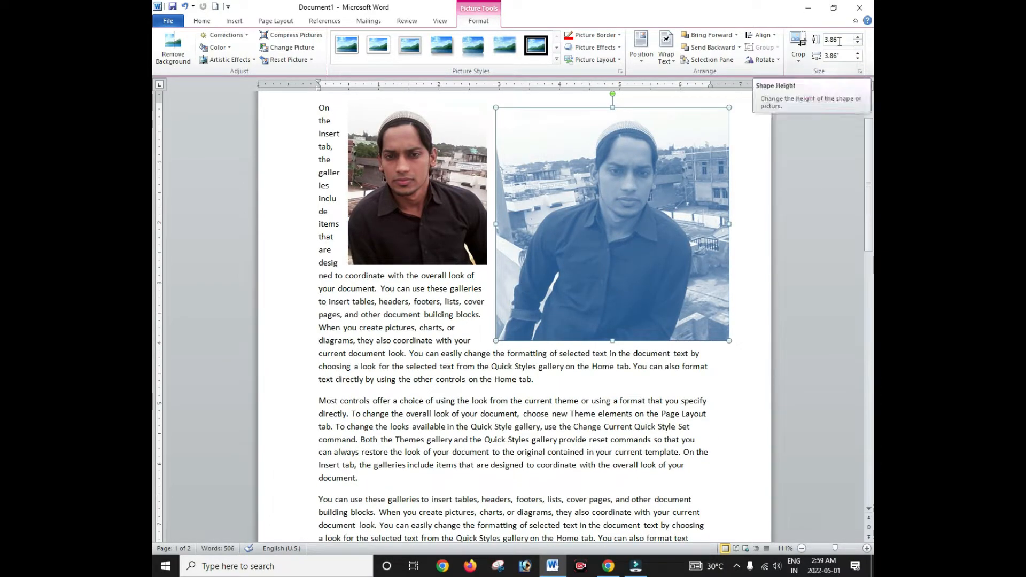
drag(628, 221, 632, 213)
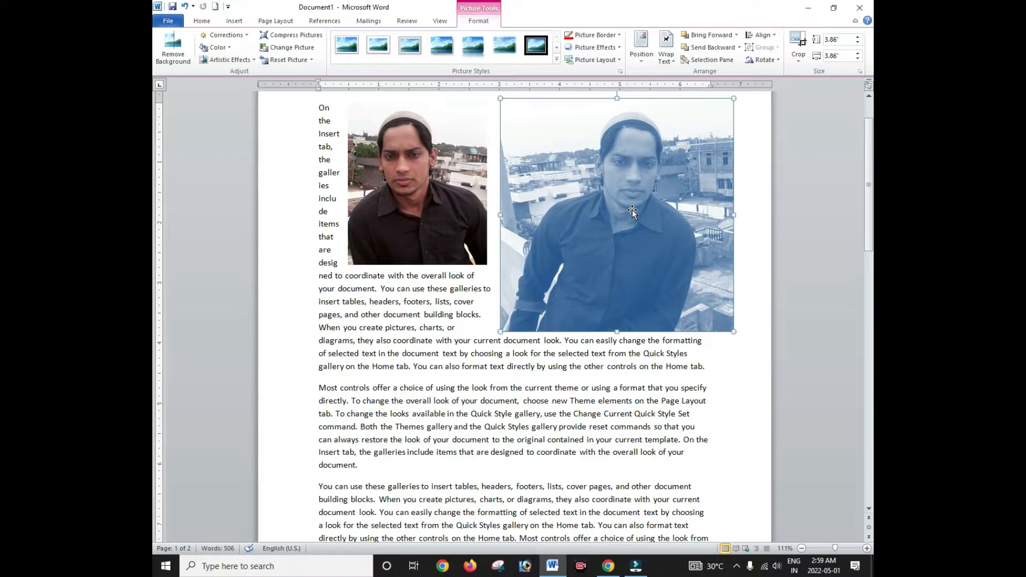
key(Delete)
Step: Move the remaining colour photo around the text, then delete it
drag(457, 184, 602, 273)
drag(564, 225, 548, 183)
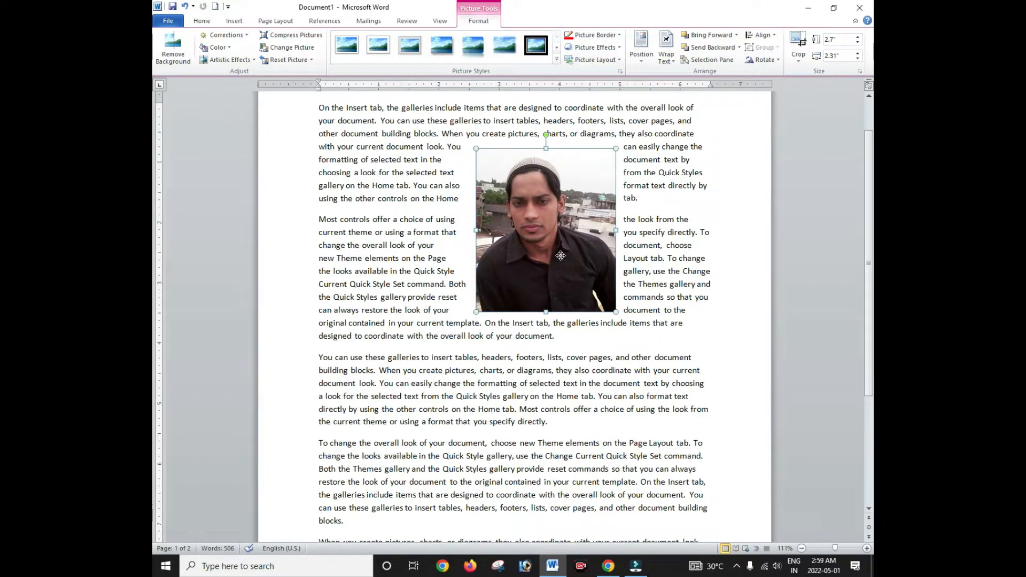
drag(560, 255, 529, 208)
key(Delete)
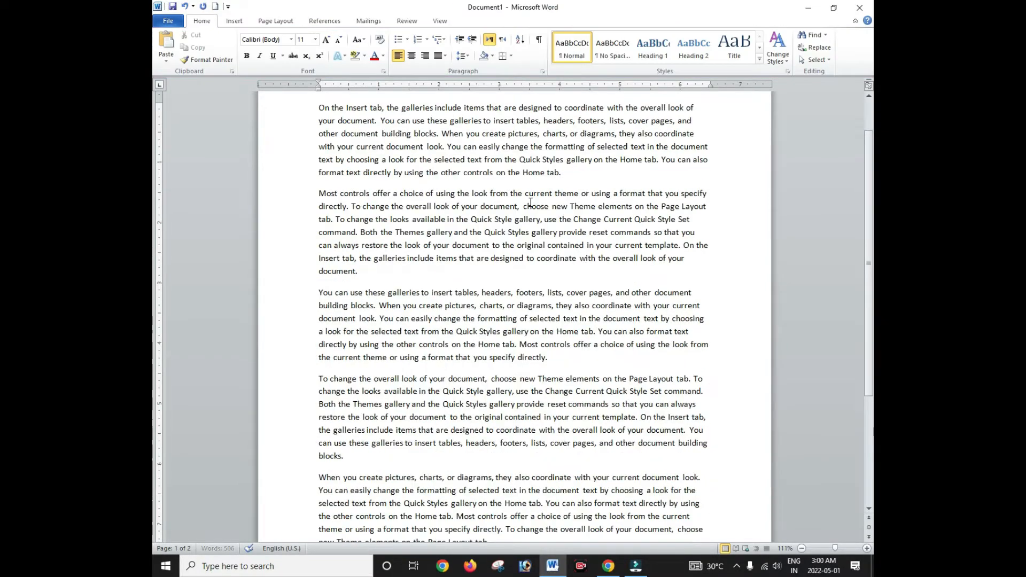
Step: Open Insert > Clip Art and search for 'computer'
click(243, 26)
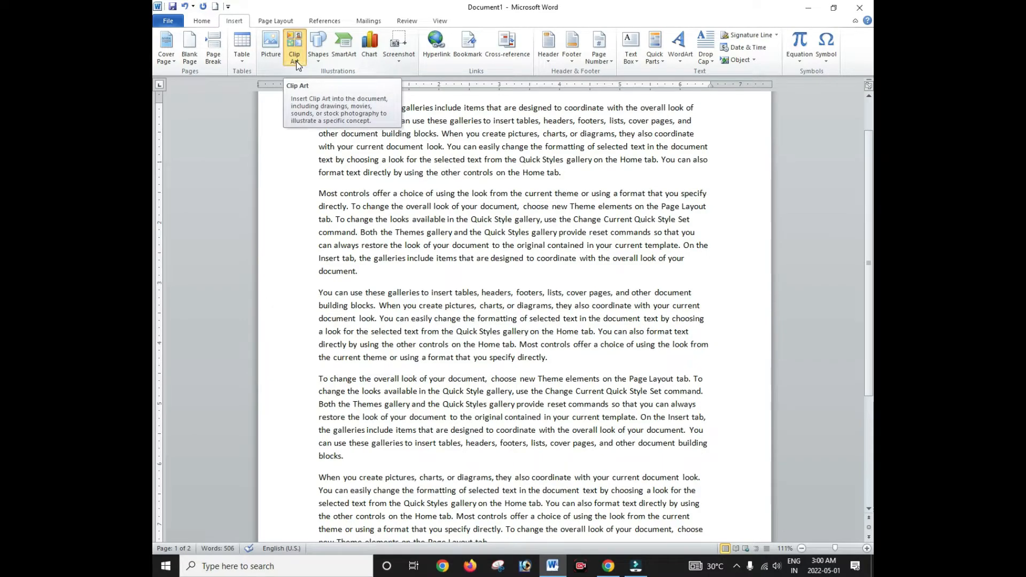
click(296, 60)
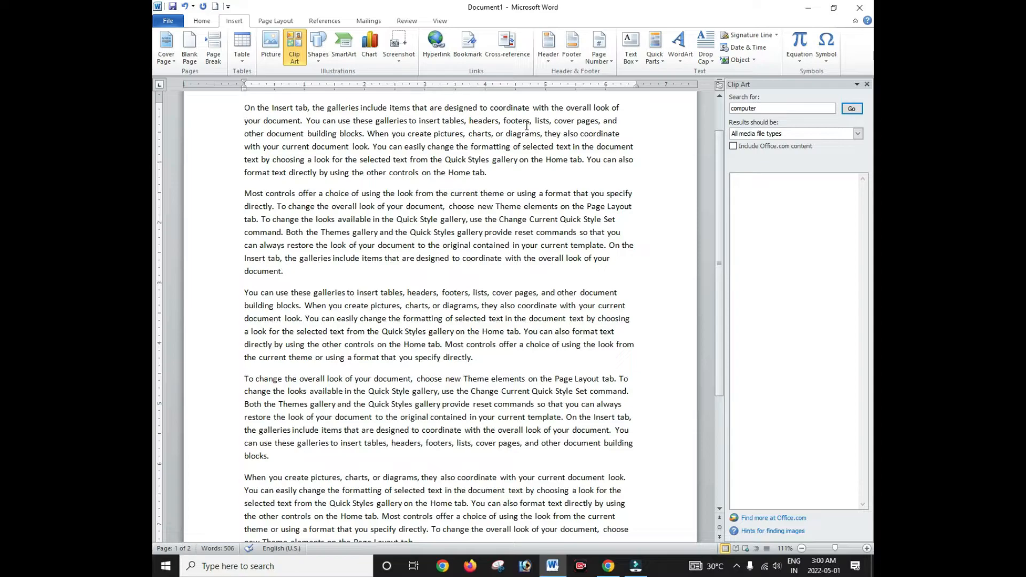
double_click(756, 108)
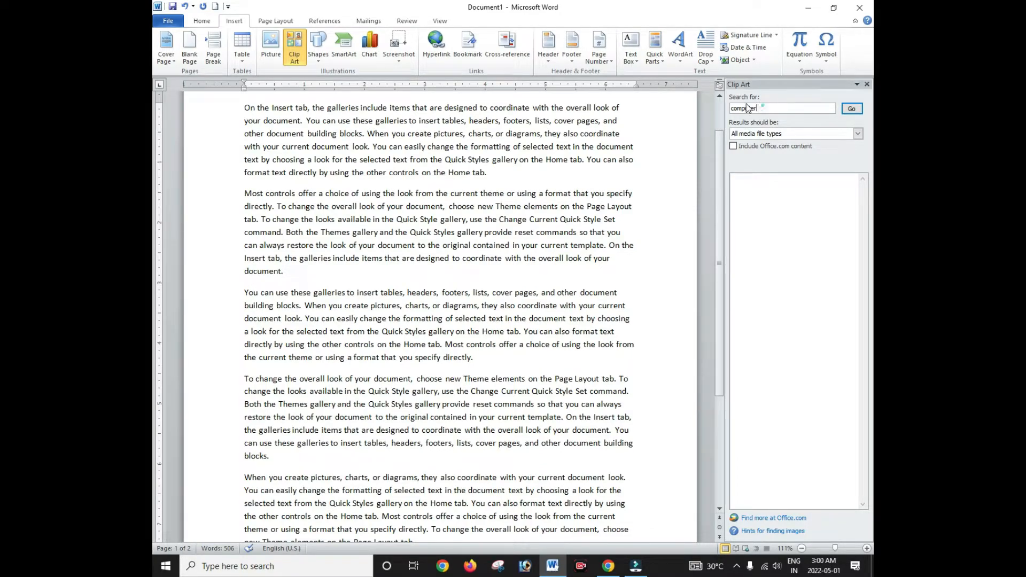
click(769, 107)
click(851, 109)
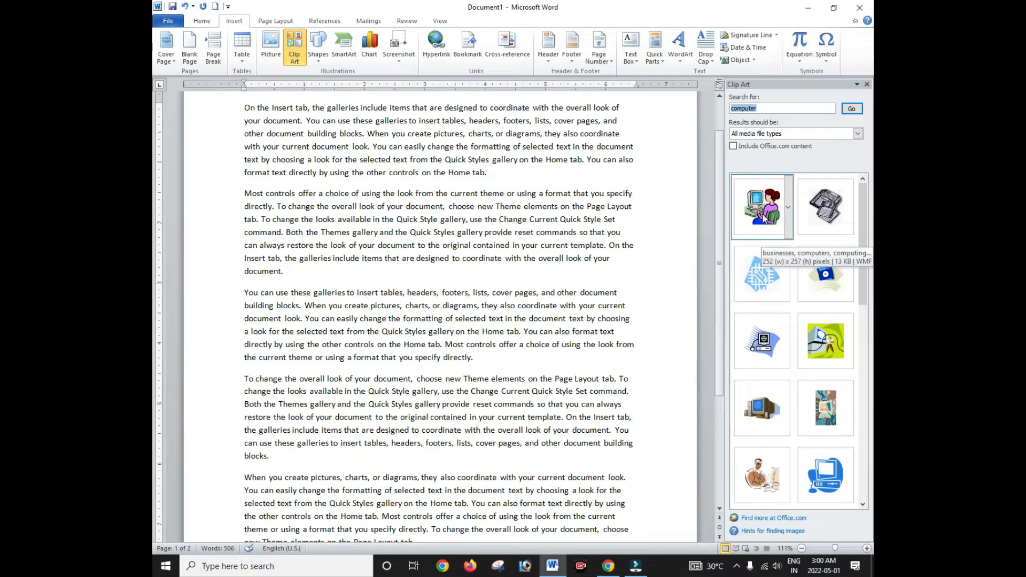
Step: Insert the woman-at-a-computer clip from the results at the document's start
scroll(764, 219, down, 5)
scroll(787, 239, up, 5)
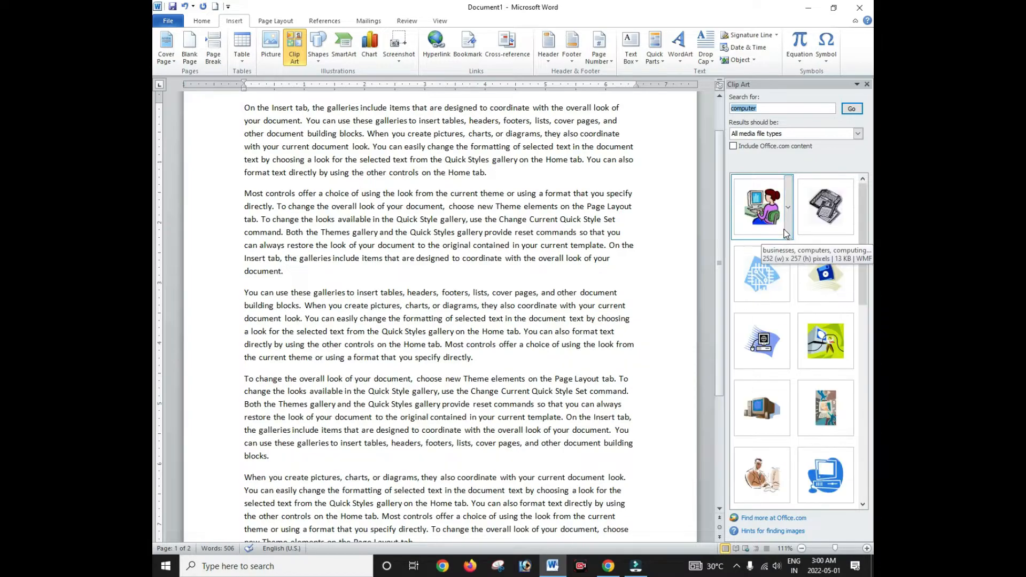
click(762, 214)
scroll(386, 152, up, 1)
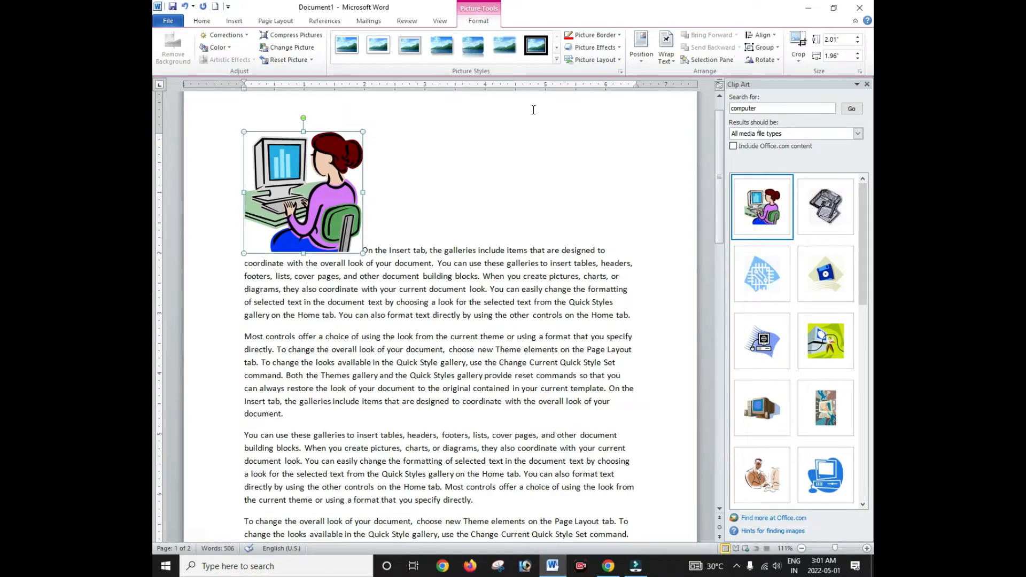
Step: Search Clip Art for 'buildings' and insert the Eiffel Tower clip beside the first picture
double_click(769, 109)
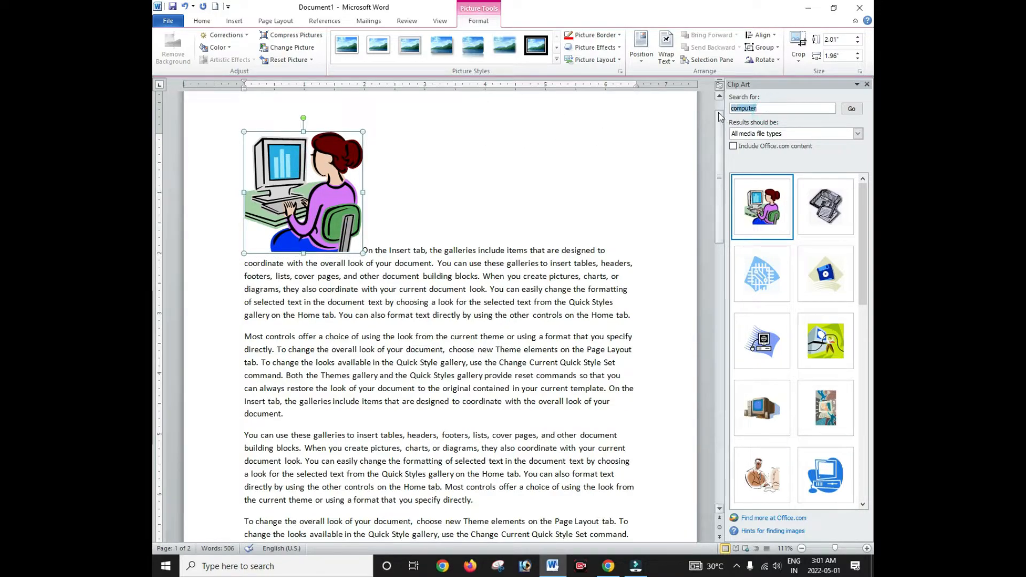
text(buildings)
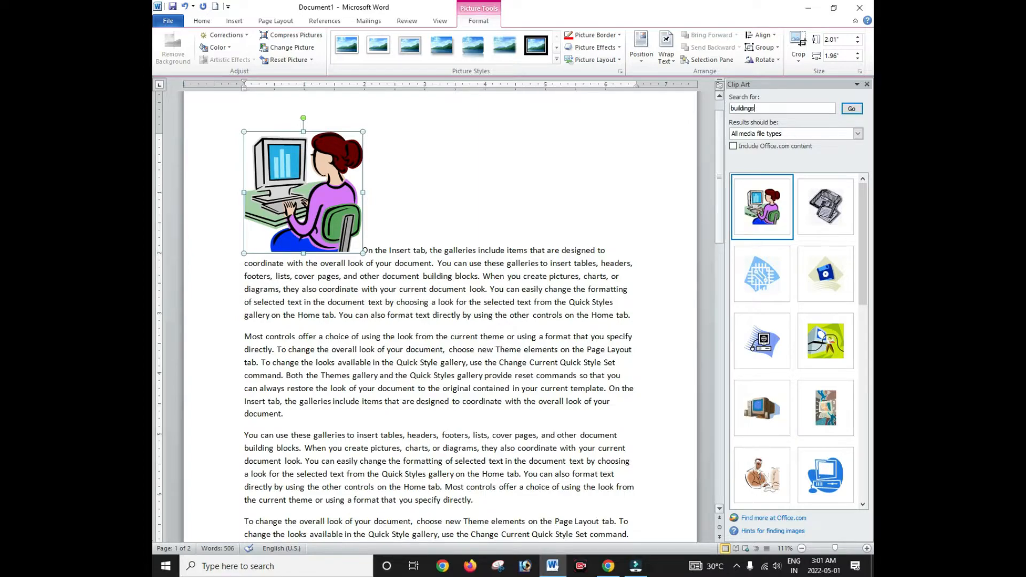
click(859, 107)
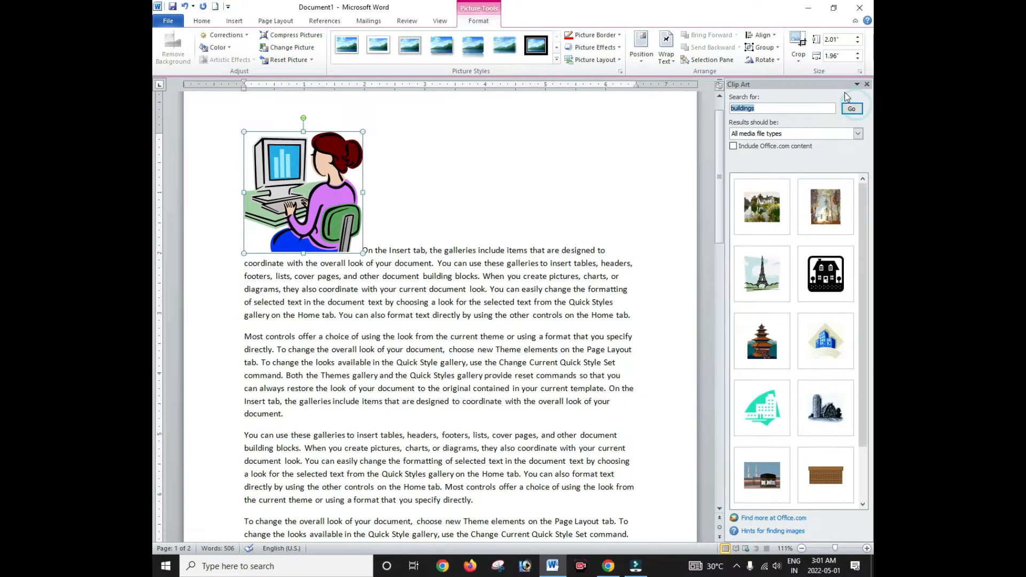
click(771, 277)
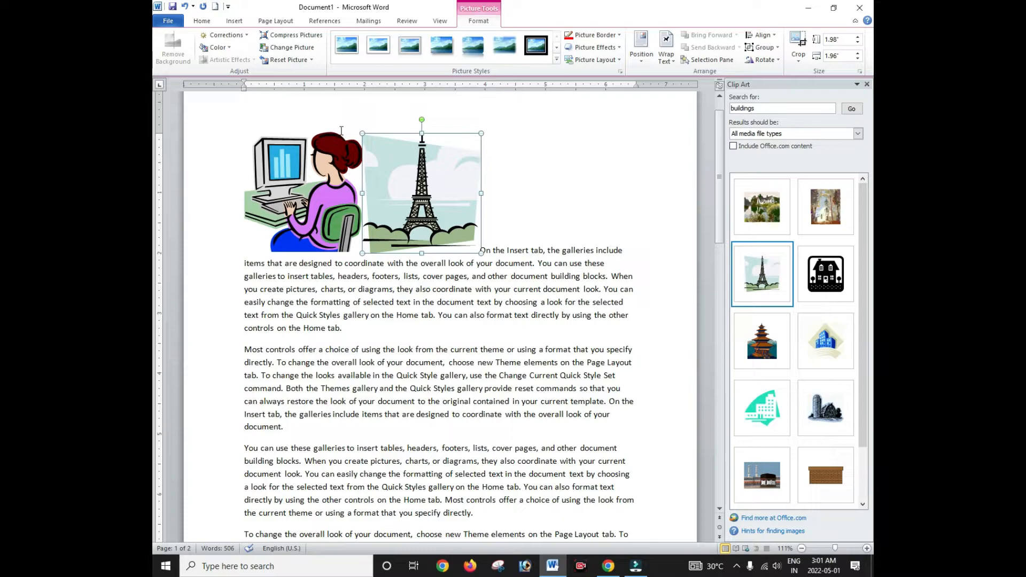
Step: Close the Clip Art pane and delete the Eiffel Tower and woman-at-computer pictures
click(327, 167)
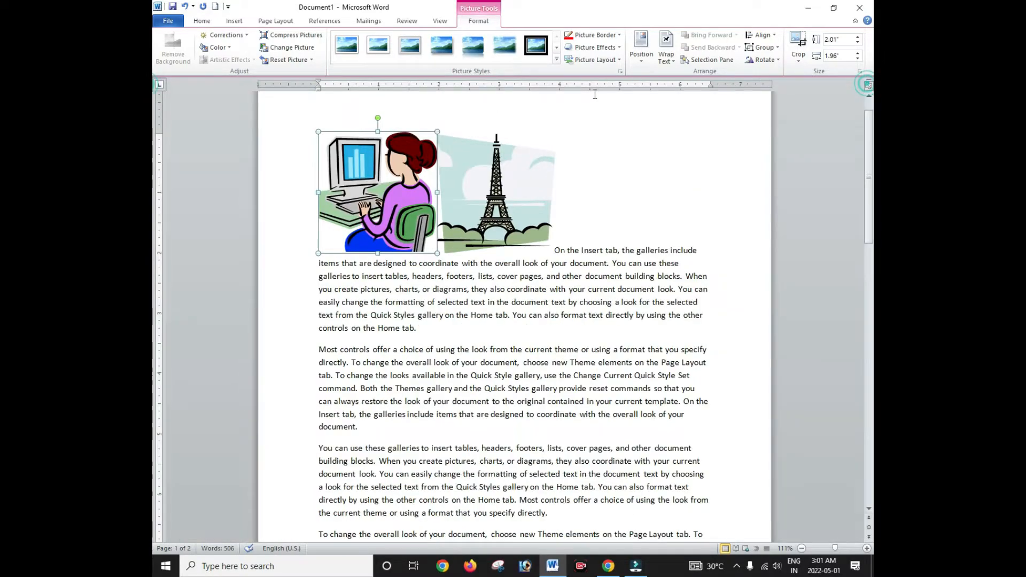
click(867, 84)
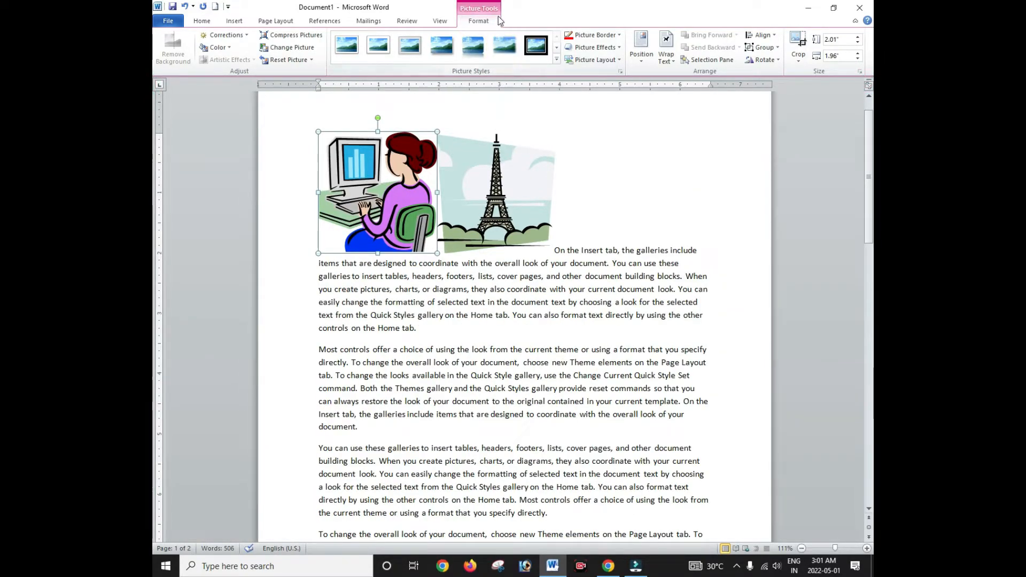
click(483, 155)
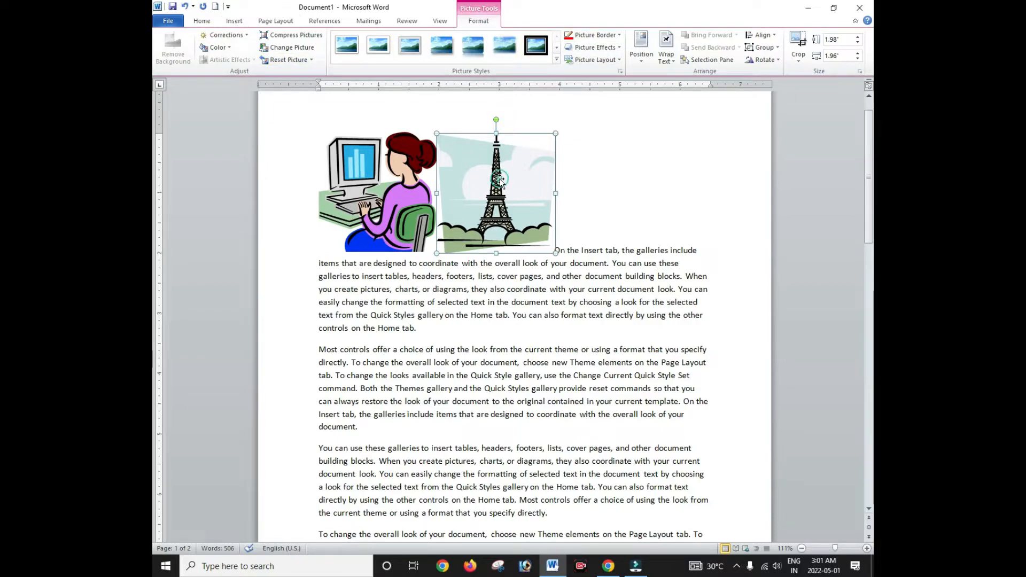
key(Delete)
click(396, 179)
key(Delete)
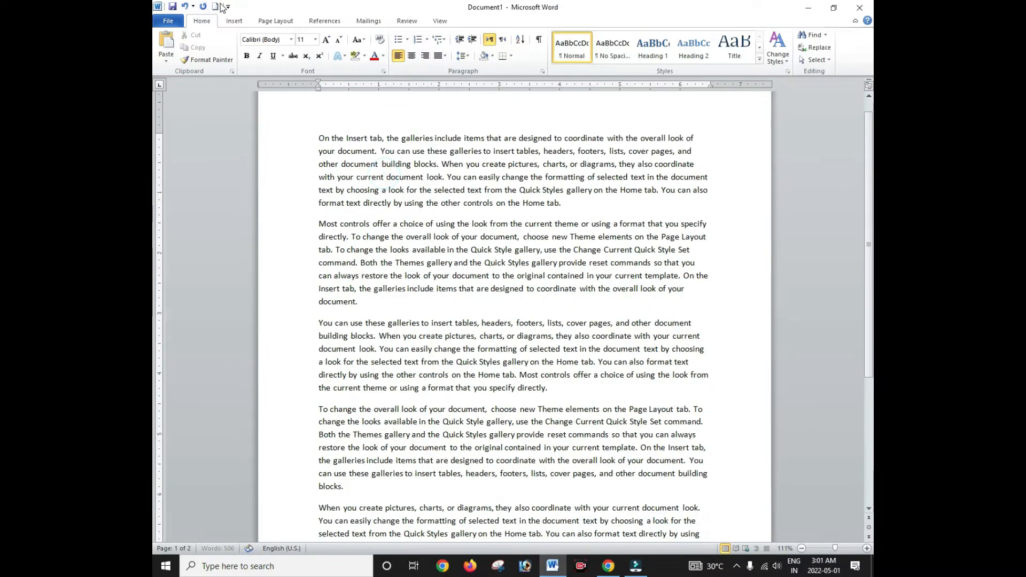
Step: Draw a straight line across the gap below the first paragraph and style it thick black
click(231, 21)
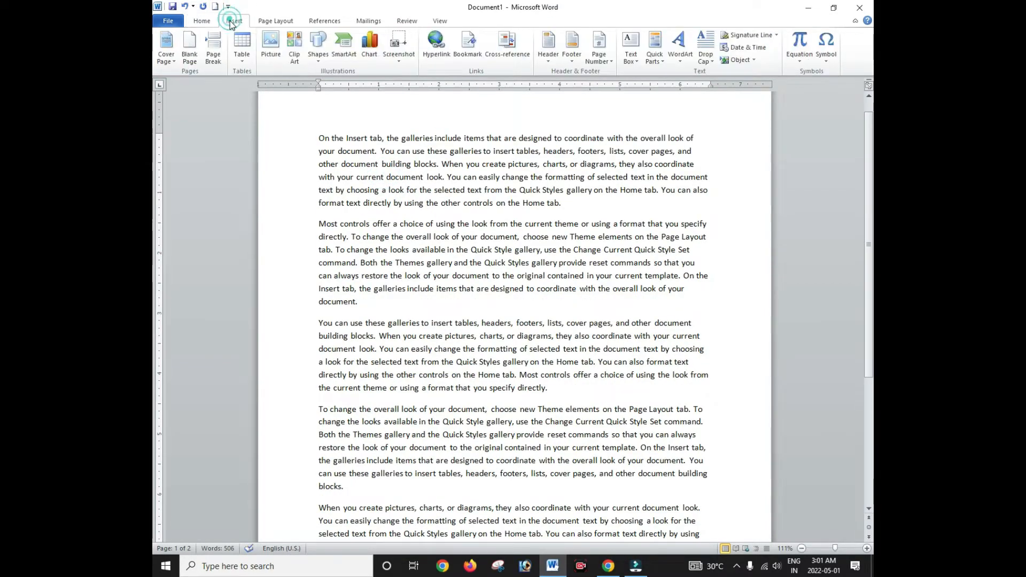
click(318, 65)
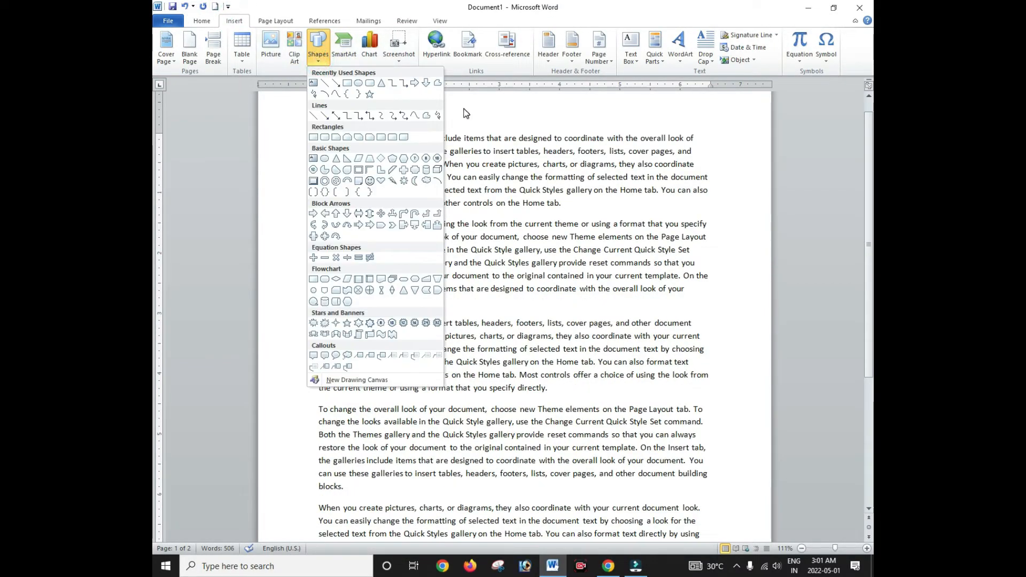
click(325, 84)
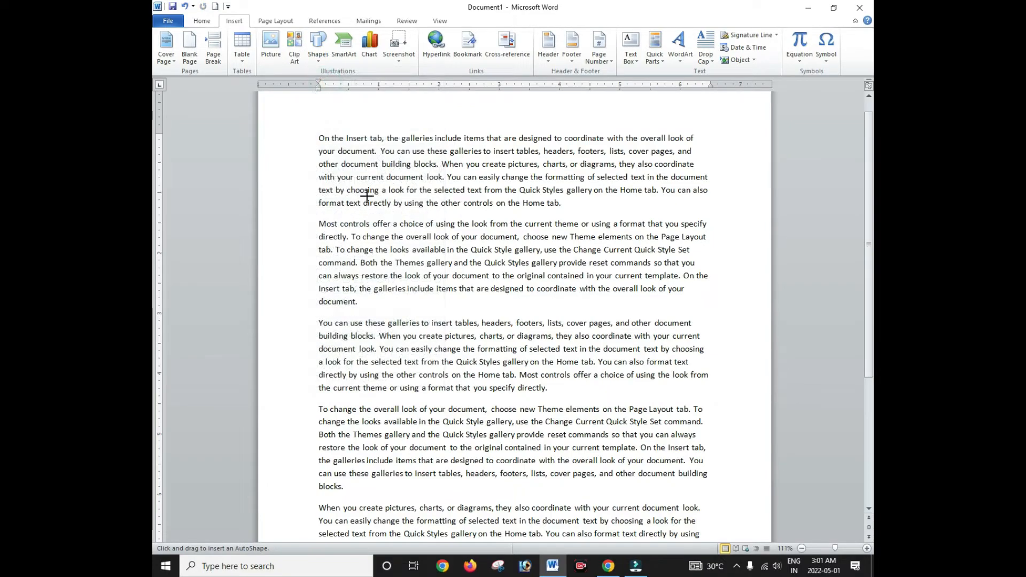
mouse_move(323, 212)
mouse_down()
mouse_move(666, 219)
mouse_move(717, 209)
mouse_up()
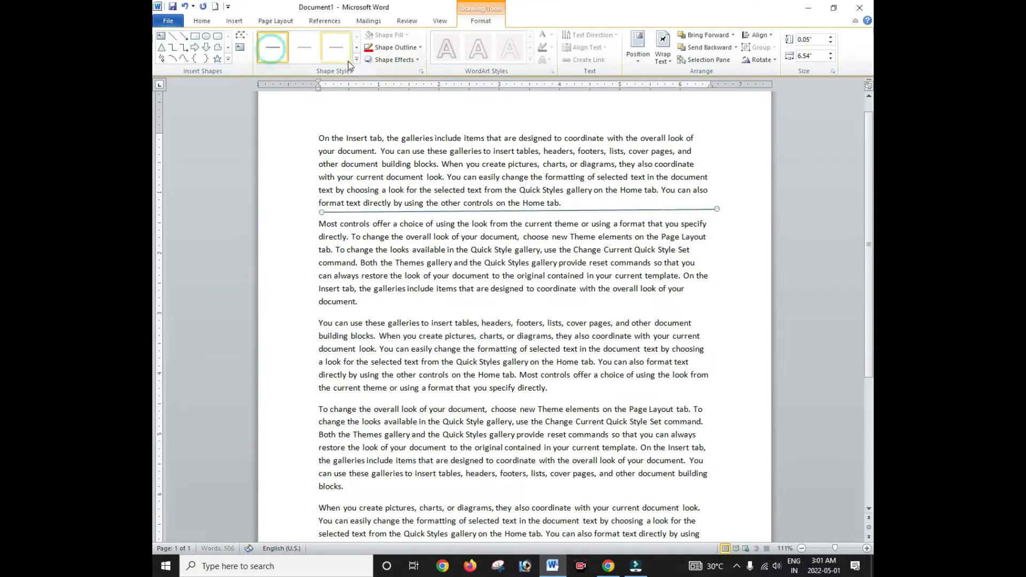
click(356, 60)
click(272, 79)
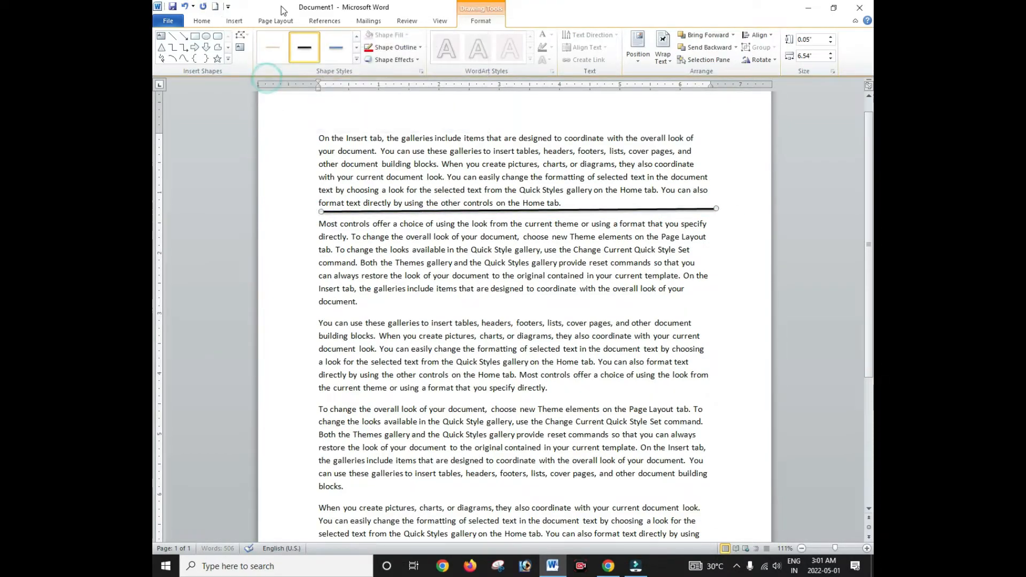
click(235, 22)
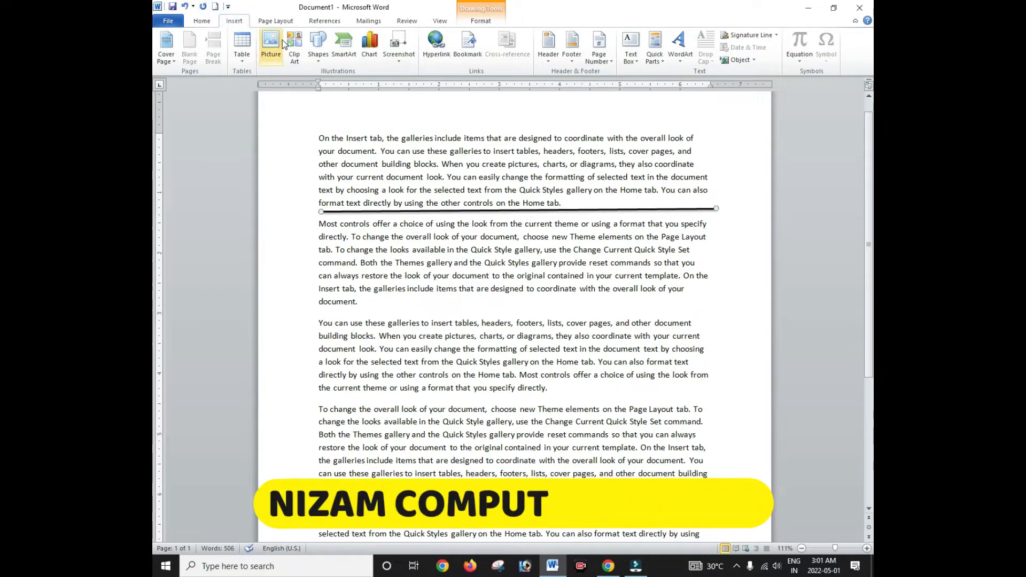
click(318, 45)
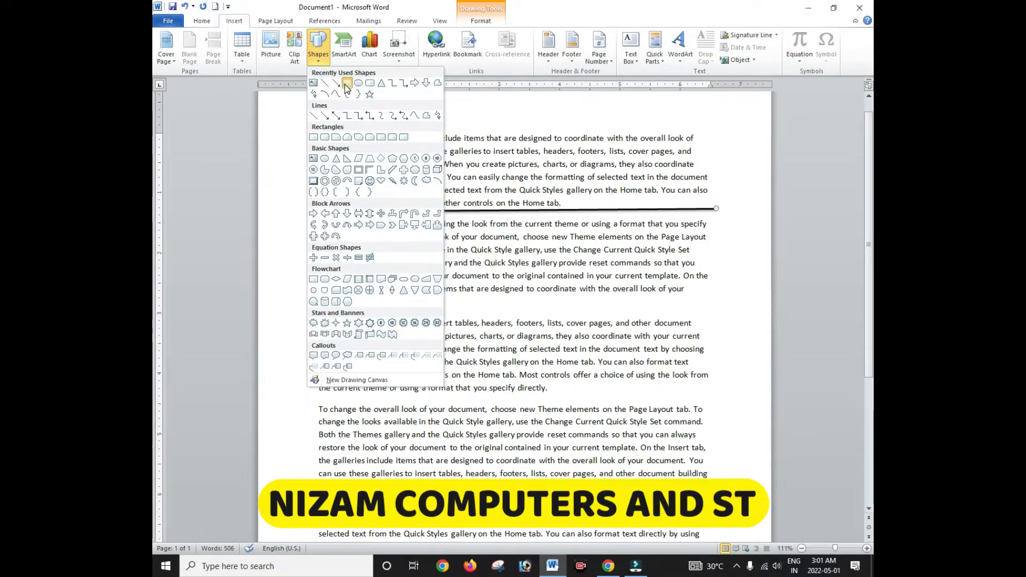
Step: Draw a rectangle right of the second paragraph with white fill and a black outline style
click(346, 83)
mouse_move(652, 243)
mouse_down()
mouse_move(731, 342)
mouse_move(738, 330)
mouse_up()
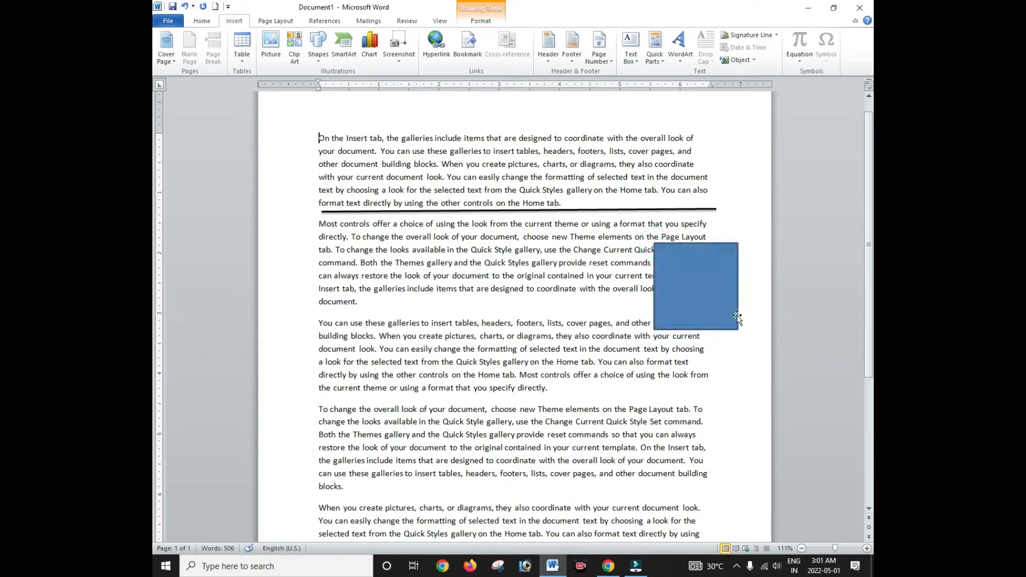
click(281, 48)
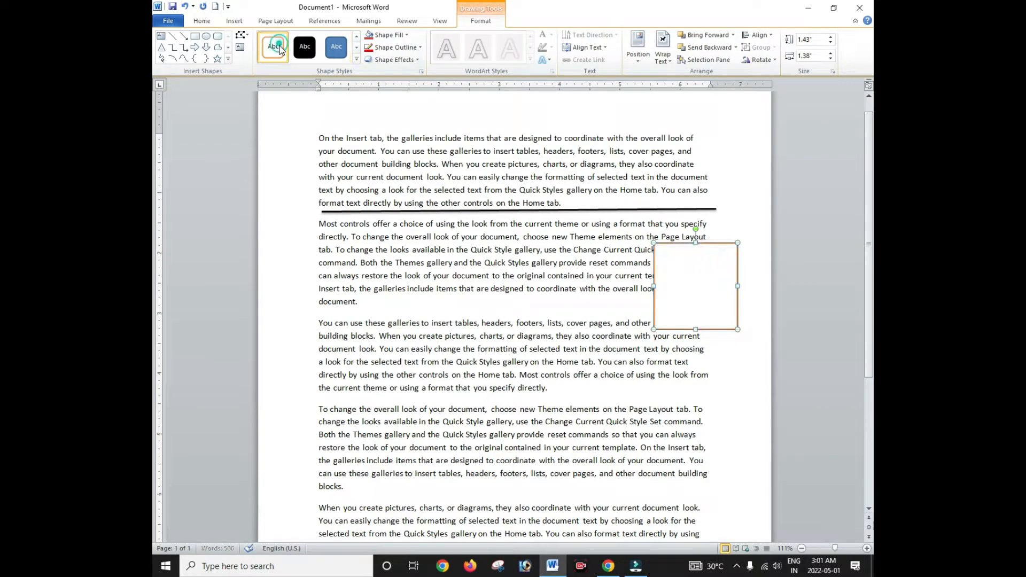
click(356, 60)
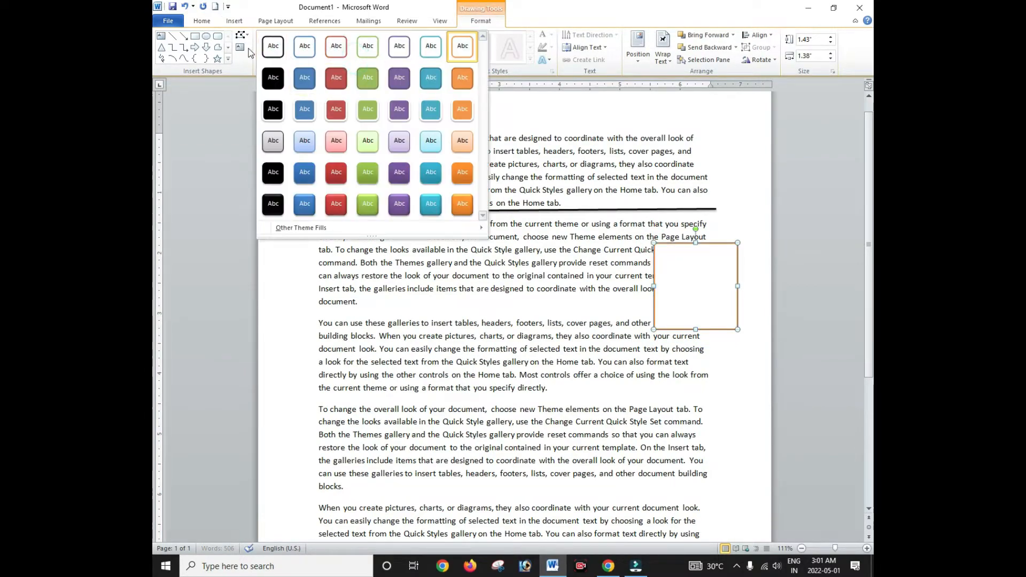
click(273, 47)
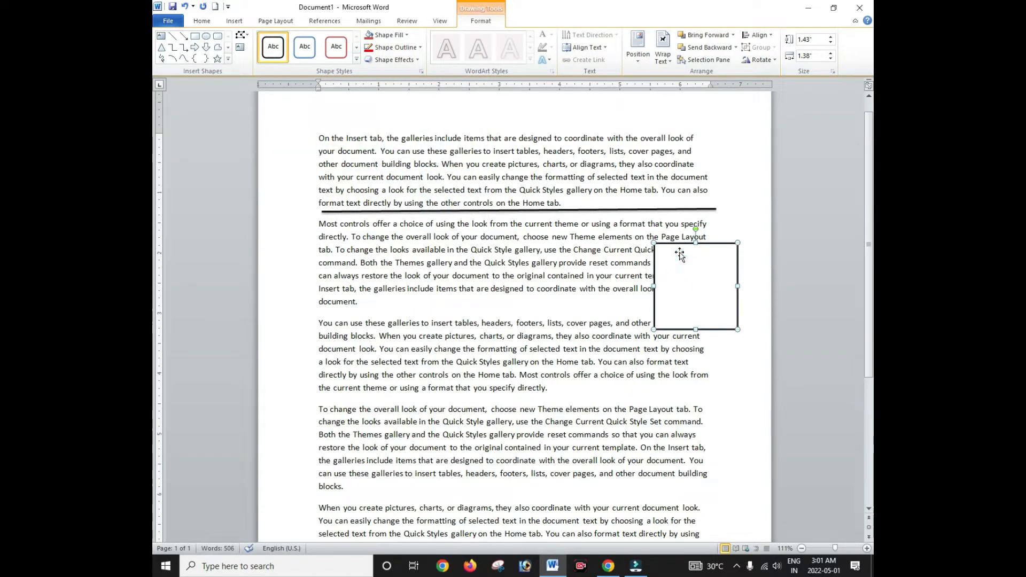
Step: Add the text 'photo' inside the rectangle
right_click(675, 265)
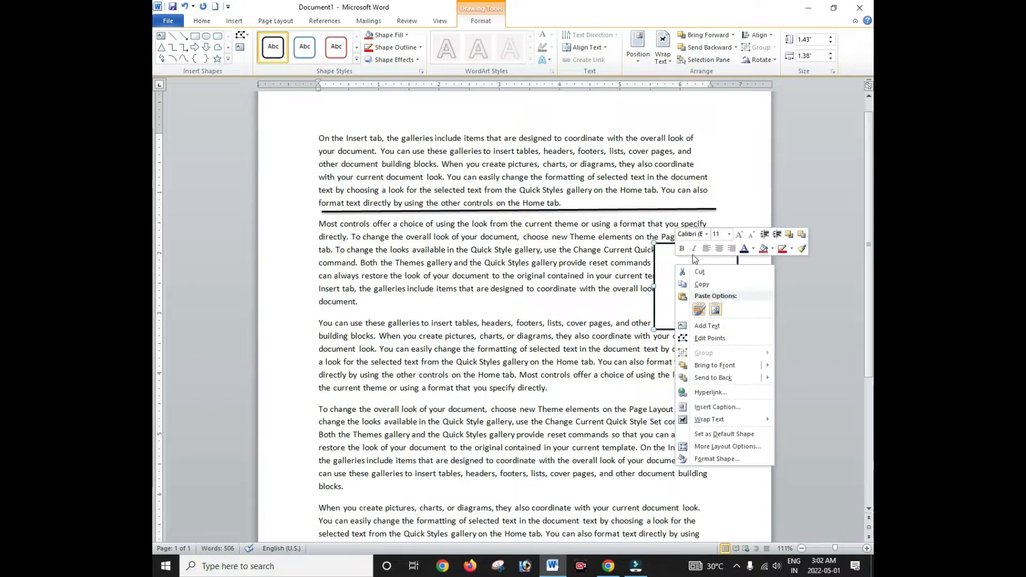
click(707, 326)
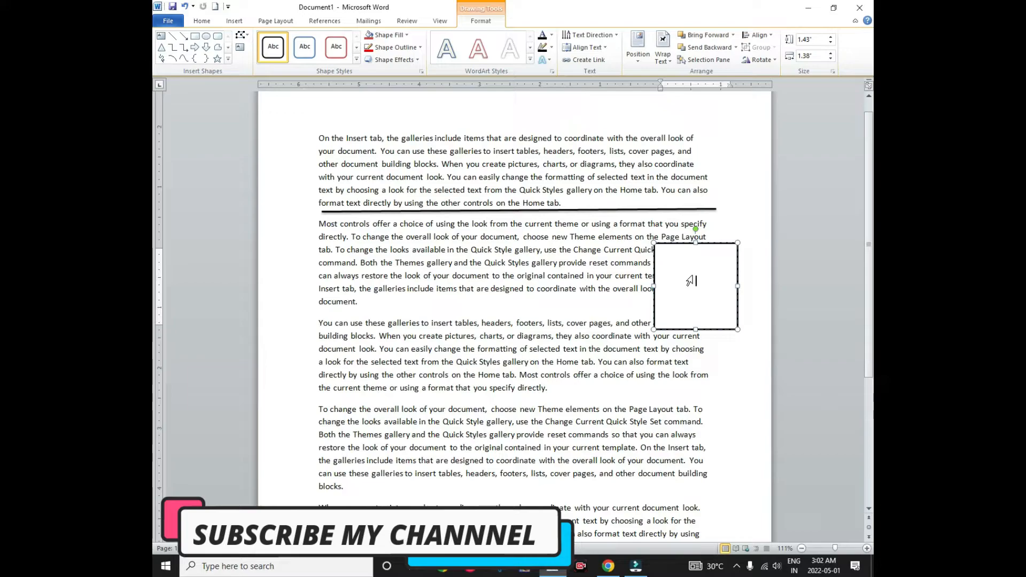
double_click(688, 281)
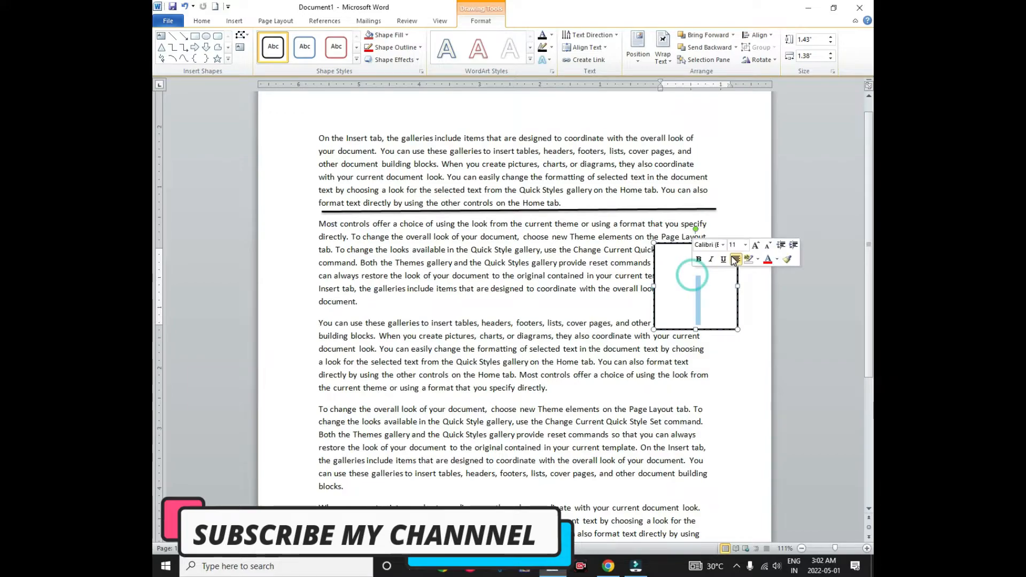
click(707, 268)
text(photo)
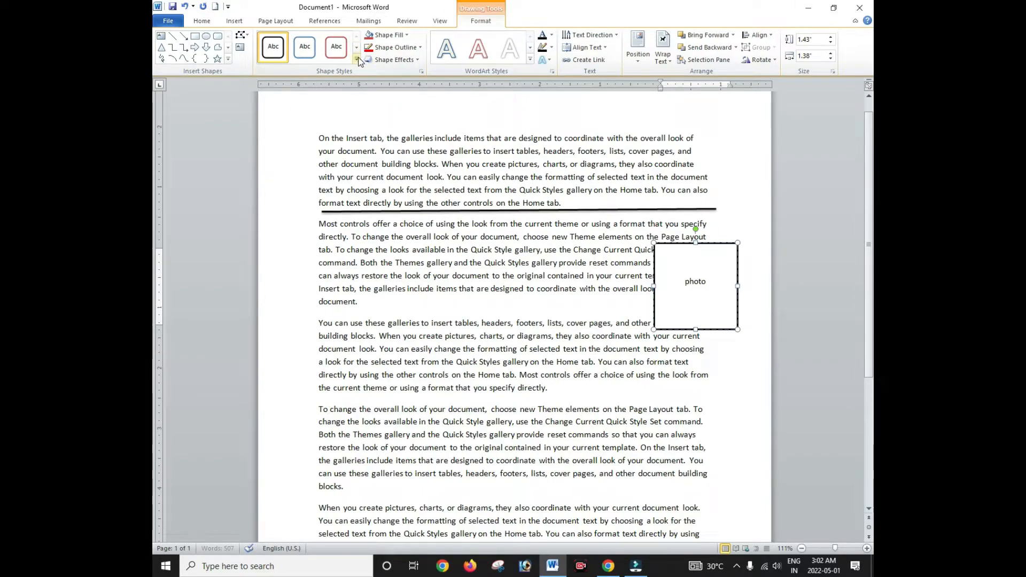
click(231, 21)
click(319, 56)
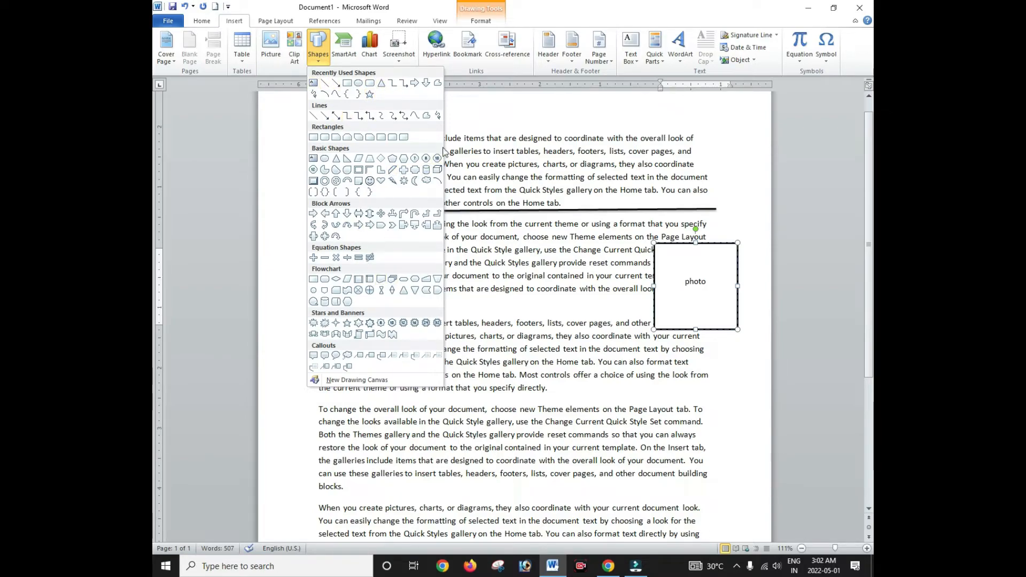
Step: Delete the 'photo' rectangle and the thick black line from the document
key(Escape)
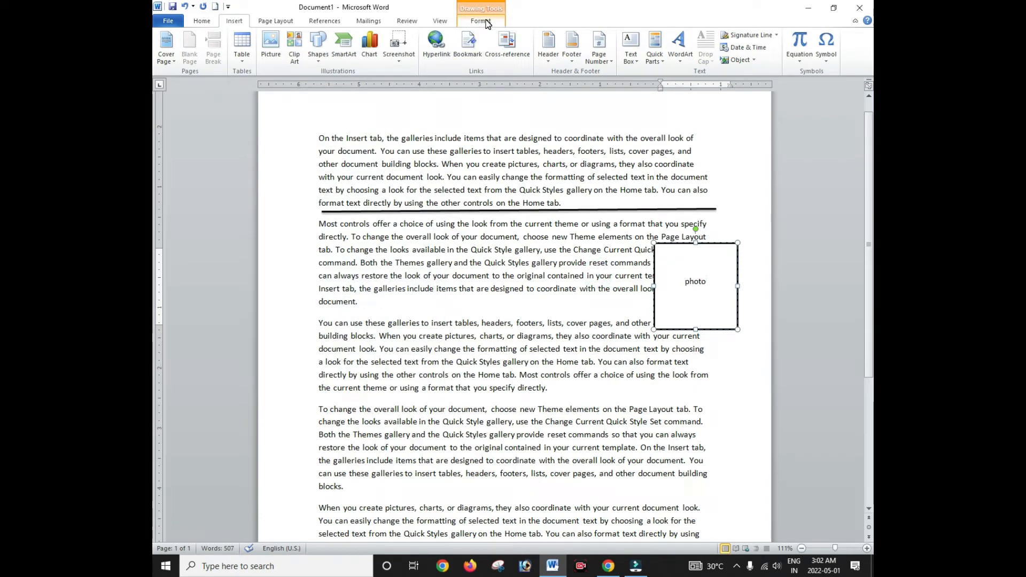
click(700, 278)
key(BackSpace)
click(708, 243)
key(Delete)
click(704, 210)
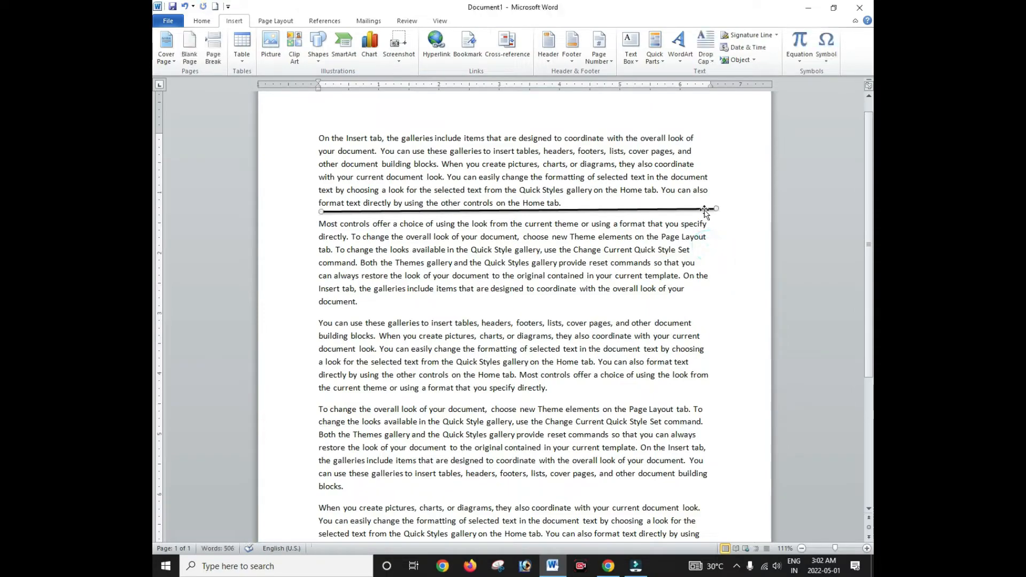
key(Delete)
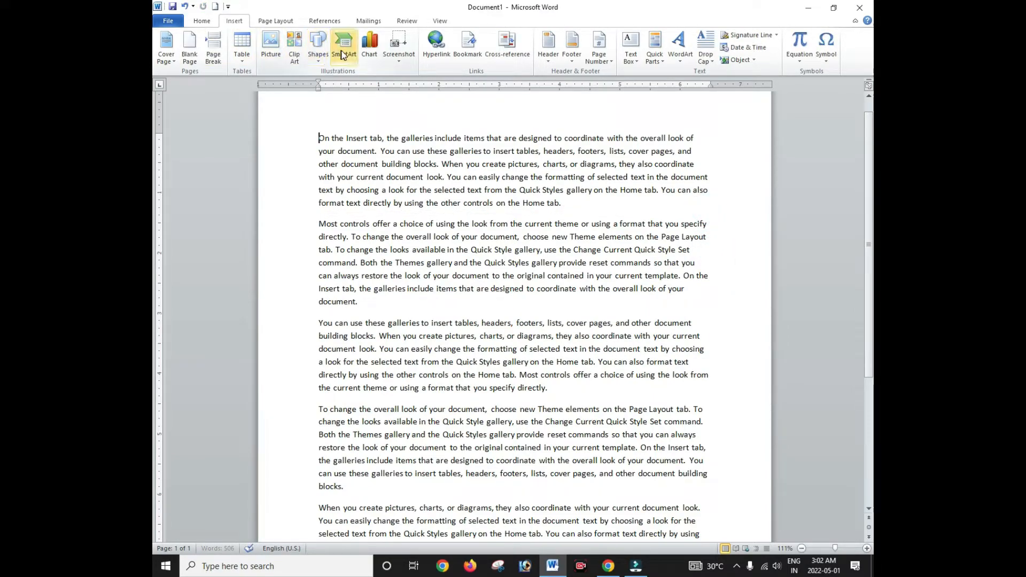
Step: Insert a Vertical Box List SmartArt graphic from the List category
click(344, 52)
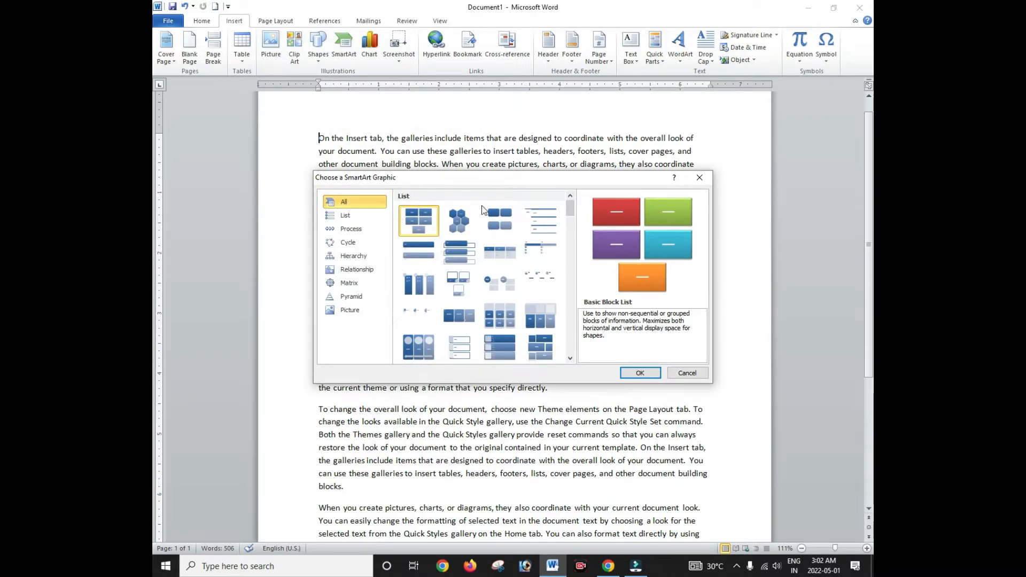
drag(521, 180, 575, 104)
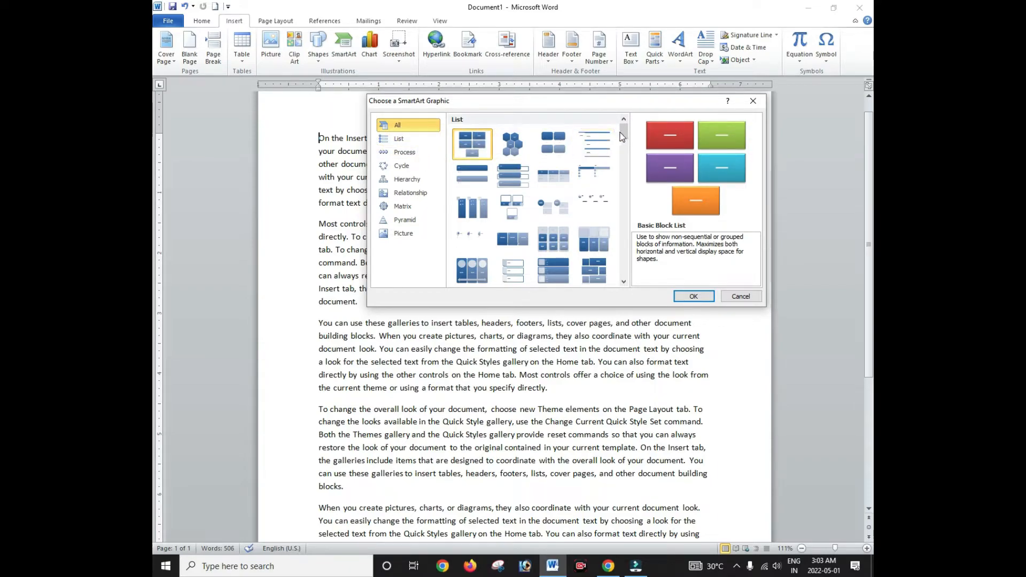
mouse_move(622, 134)
mouse_down()
mouse_move(619, 278)
mouse_move(622, 133)
mouse_up()
click(398, 139)
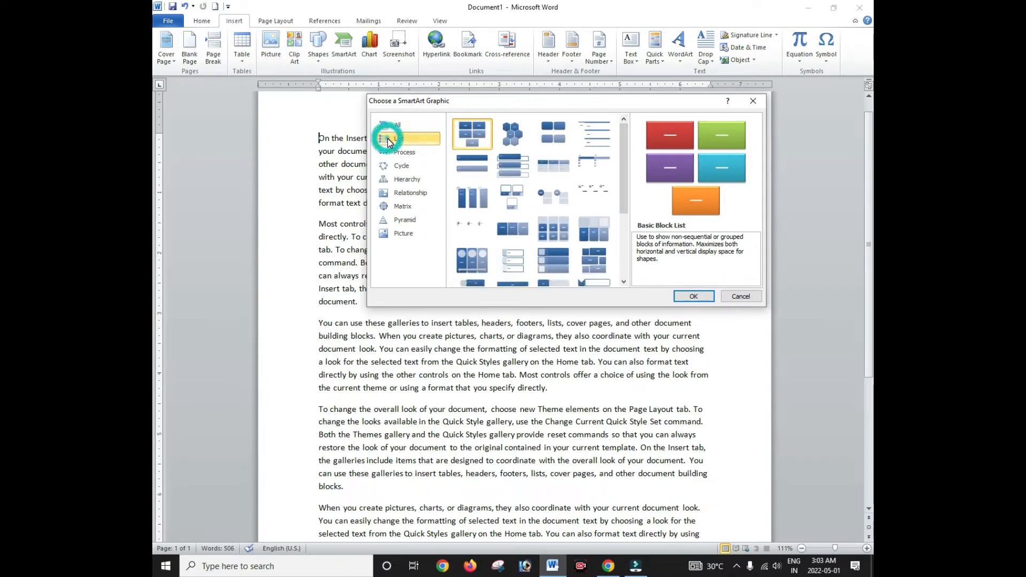
click(515, 165)
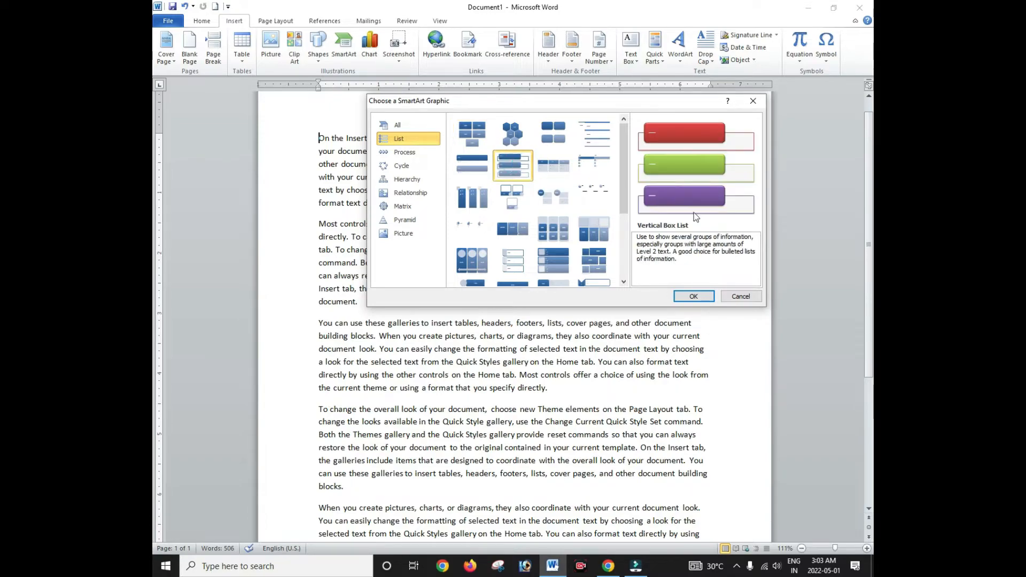
click(700, 296)
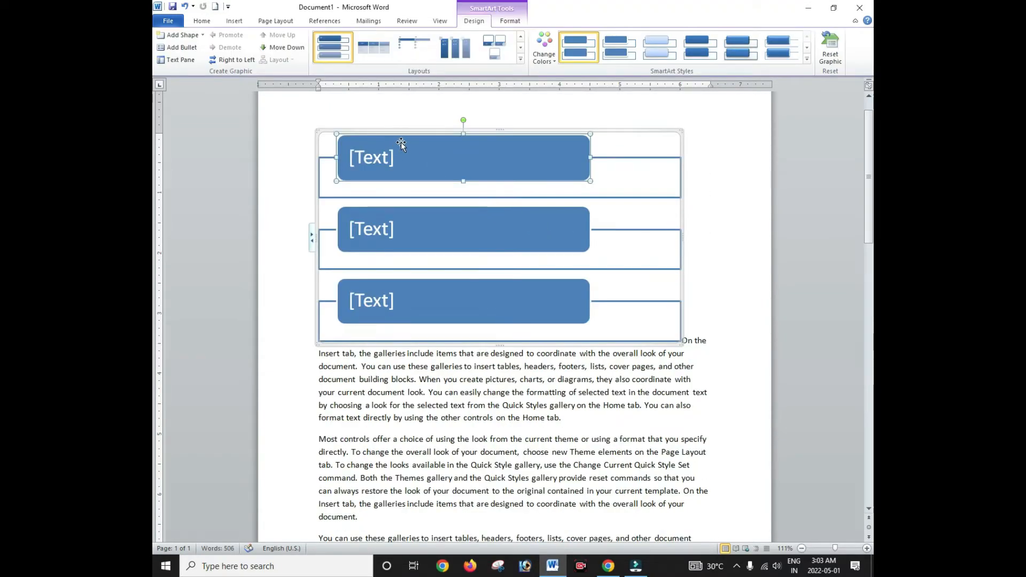
Step: Type PGDCA, ADCA and TALLY into the first, second and third SmartArt boxes
click(362, 160)
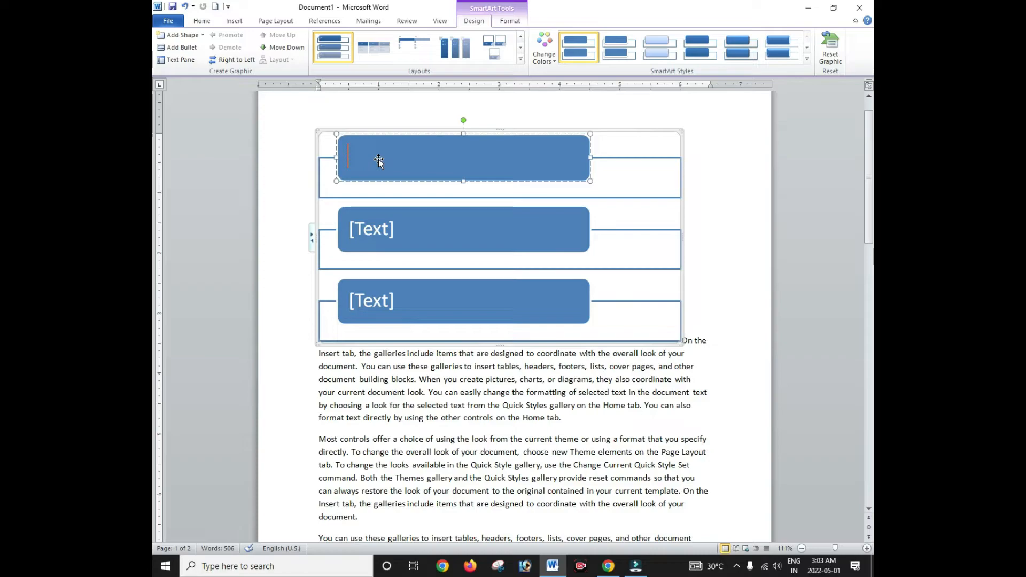
key(BackSpace)
text(PGDCA)
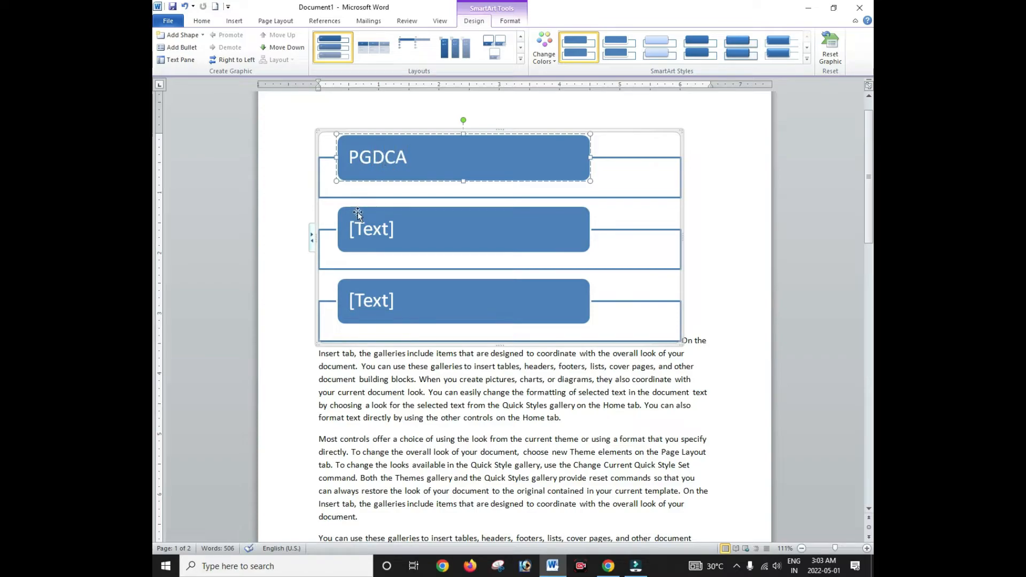
click(374, 227)
text(ADCA)
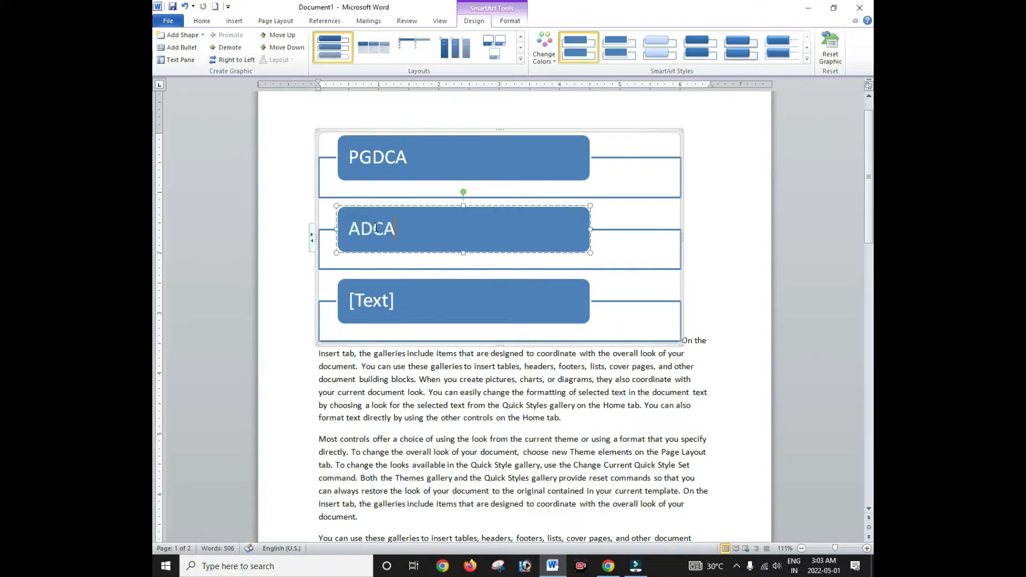
click(358, 306)
text(TALLY)
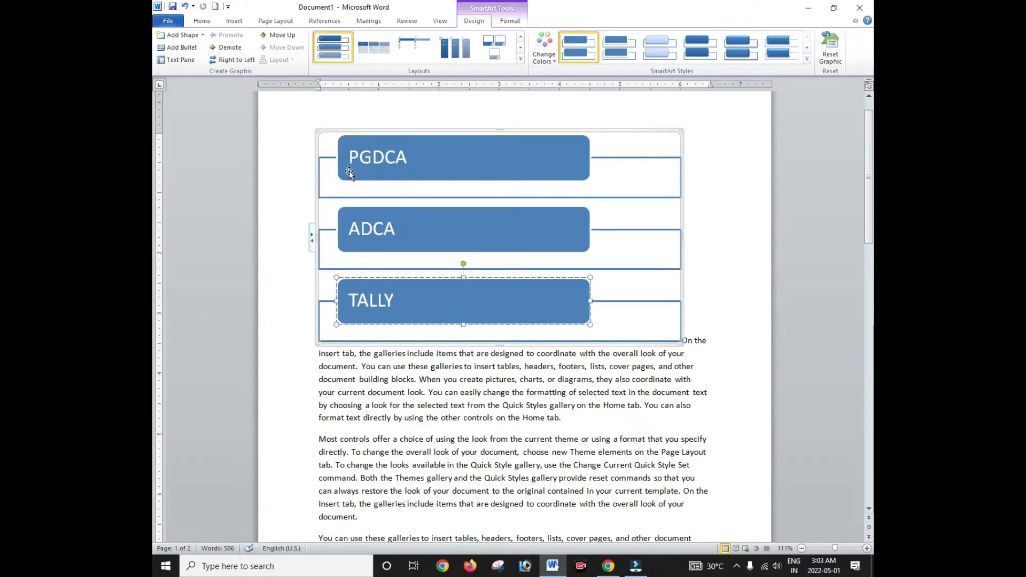
click(481, 226)
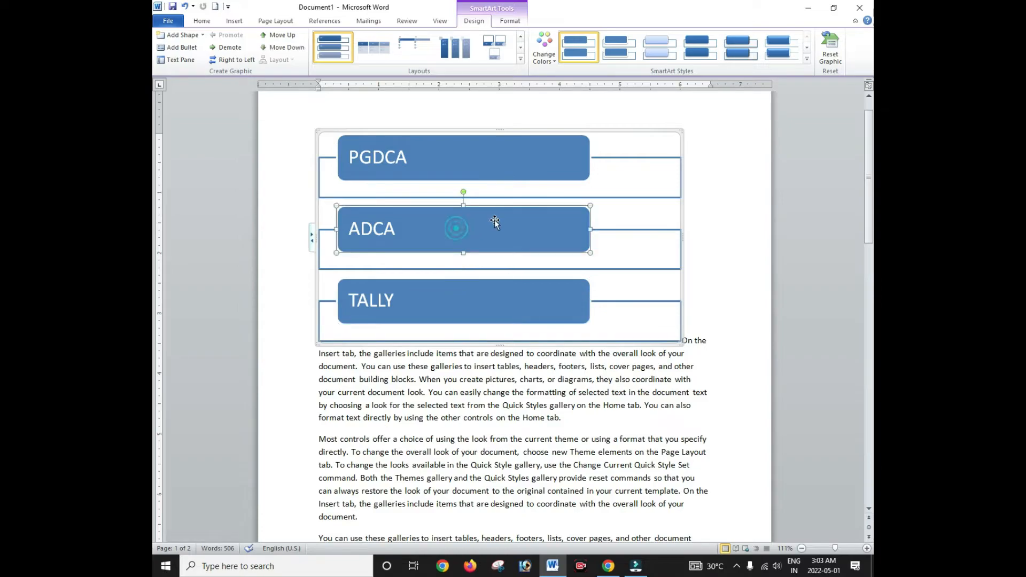
click(435, 298)
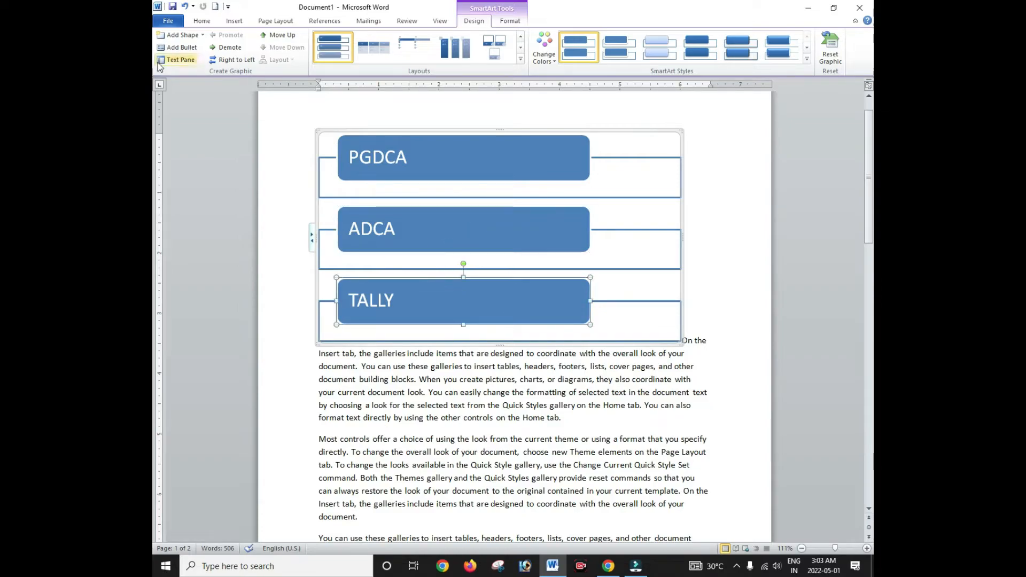
Step: Add a new box below TALLY labelled DTP
click(192, 37)
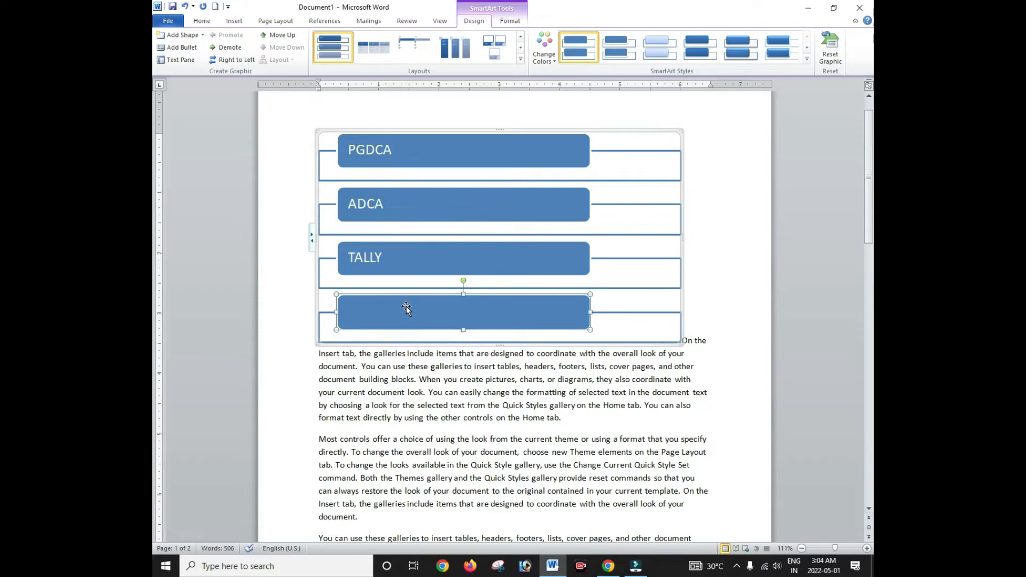
text(DTA)
key(BackSpace)
text(P)
Step: Add two more empty boxes and a bullet line below DTP
click(183, 36)
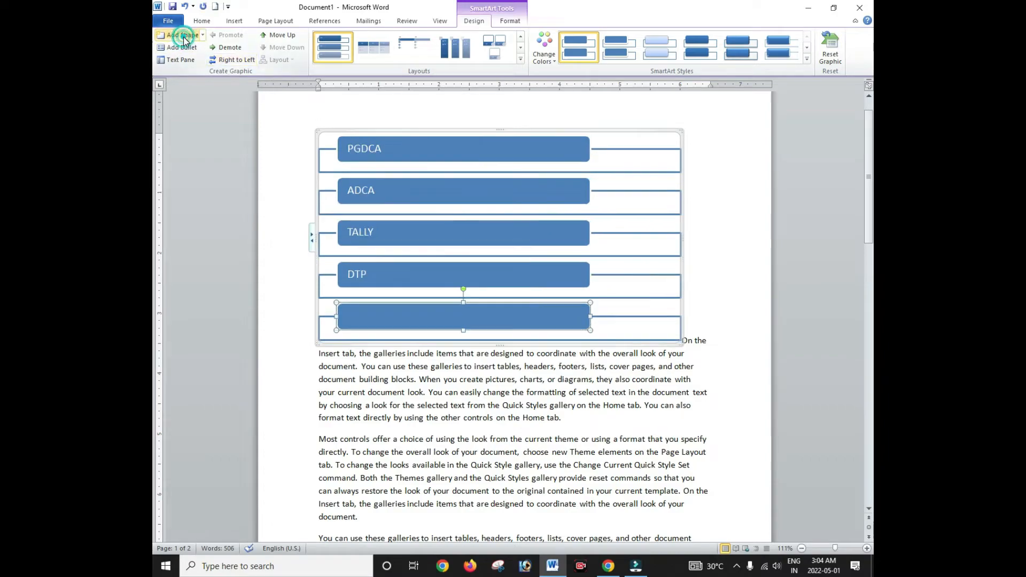
click(183, 36)
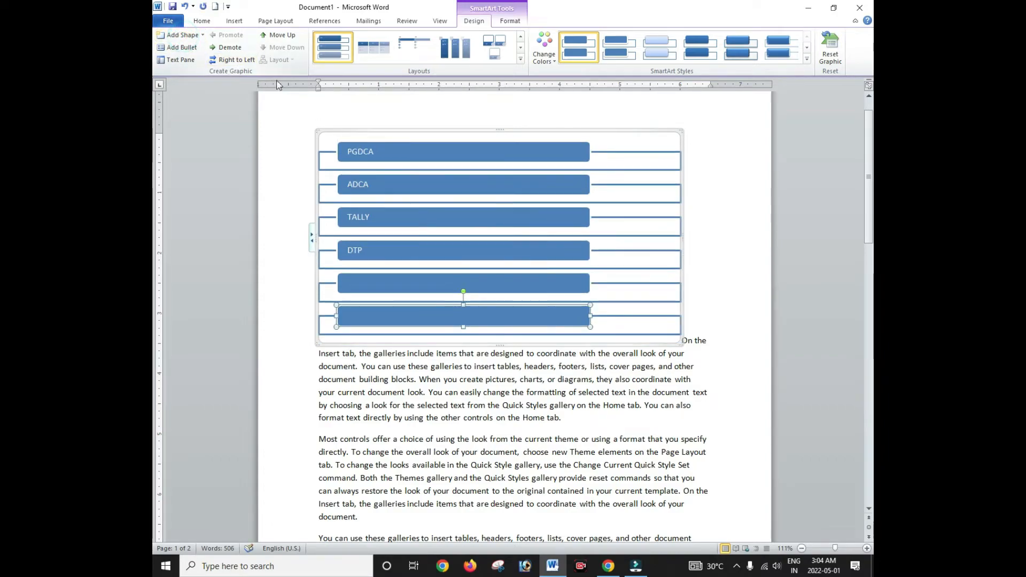
click(190, 47)
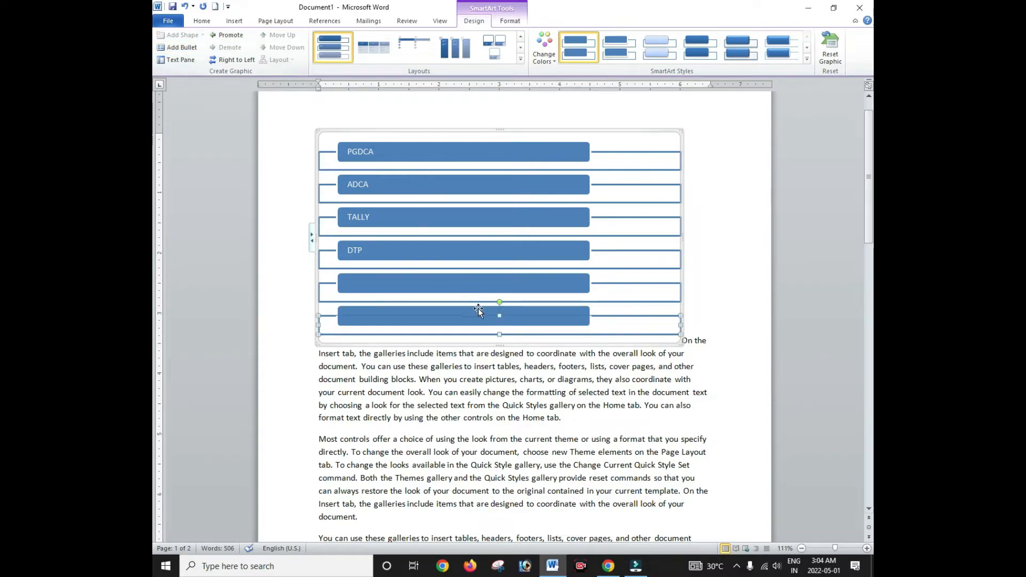
click(512, 319)
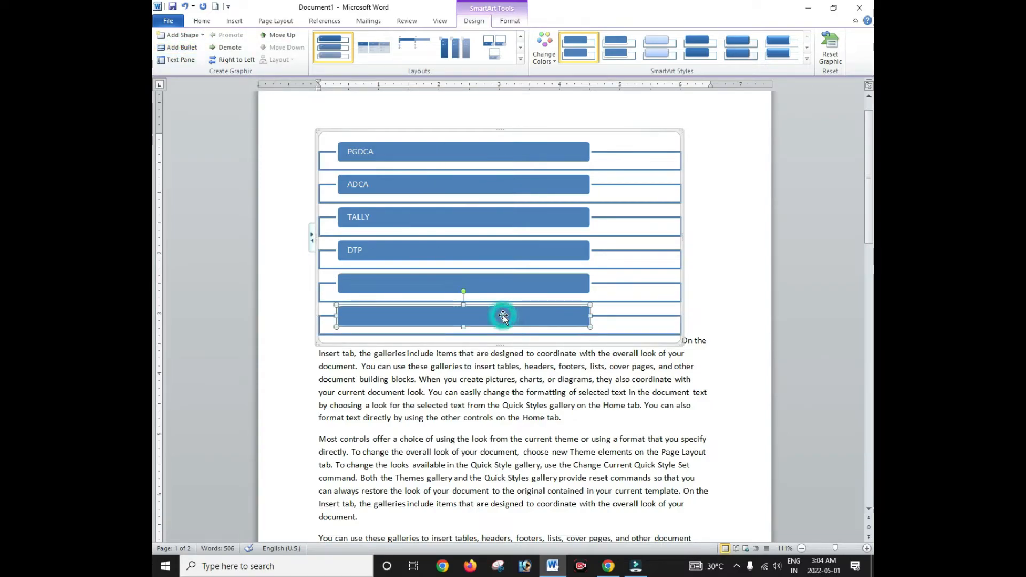
click(403, 152)
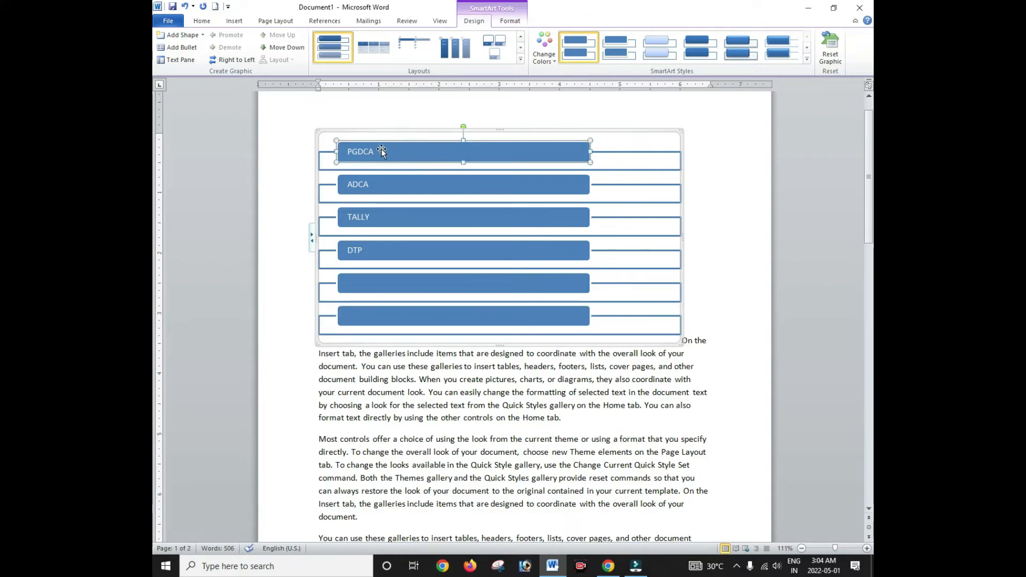
click(496, 155)
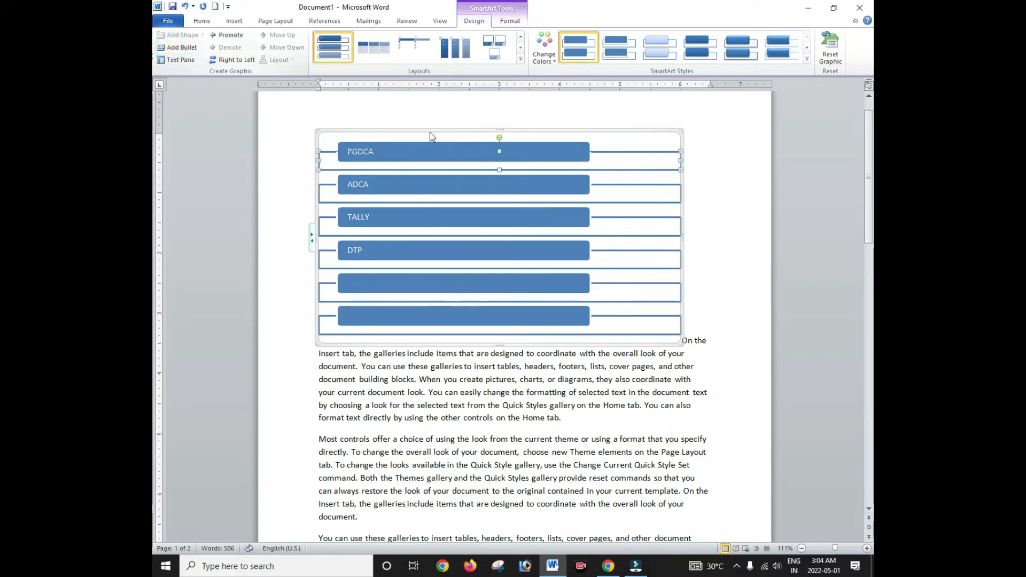
click(386, 142)
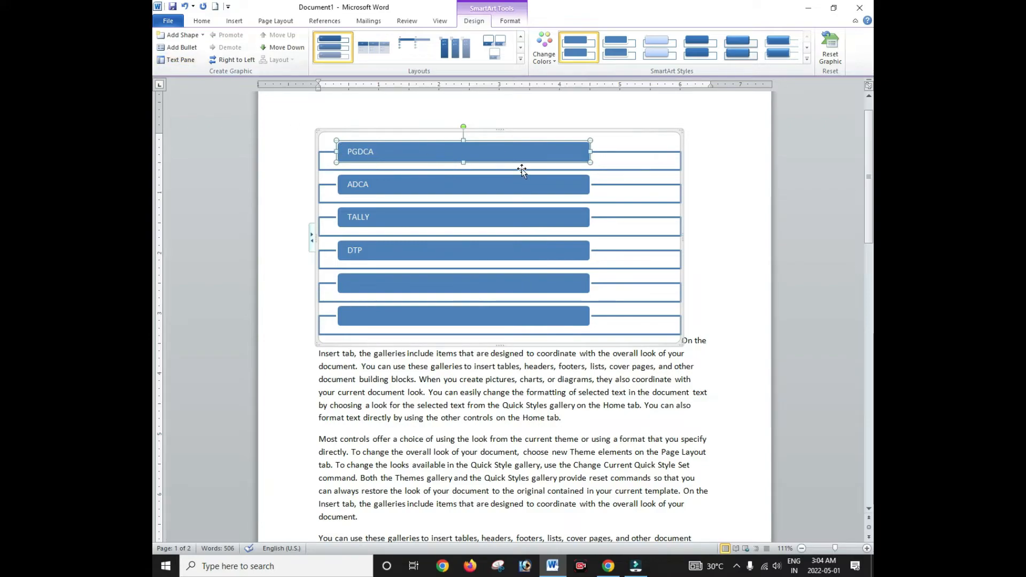
Step: Make the PGDCA box taller and open the SmartArt Text Pane
drag(460, 161, 463, 178)
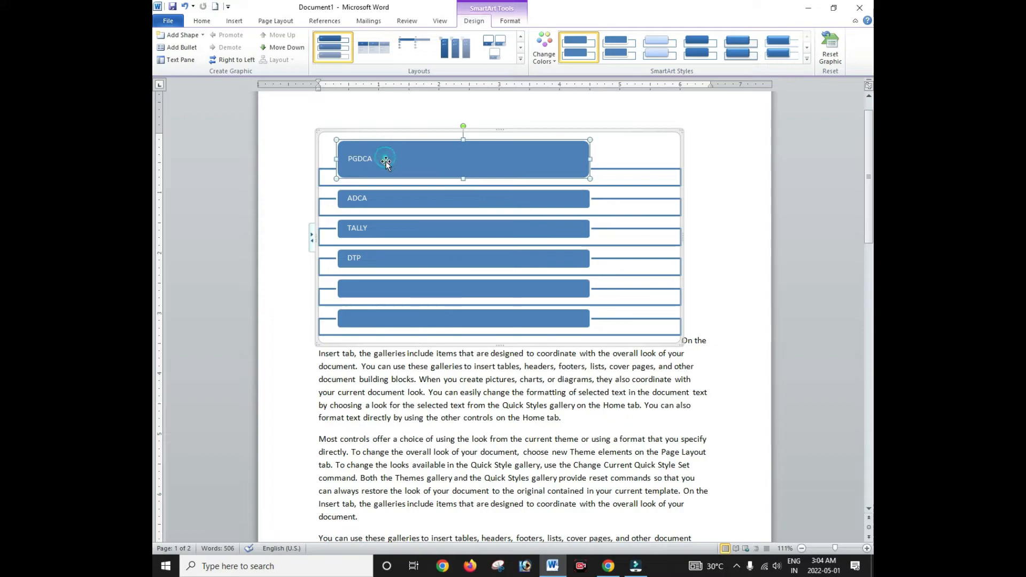
click(183, 59)
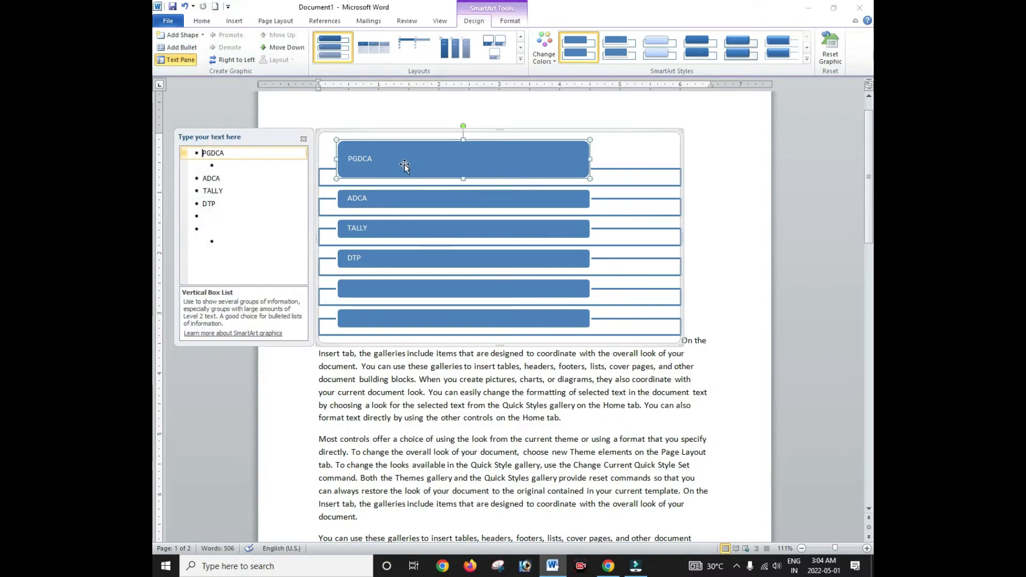
double_click(223, 154)
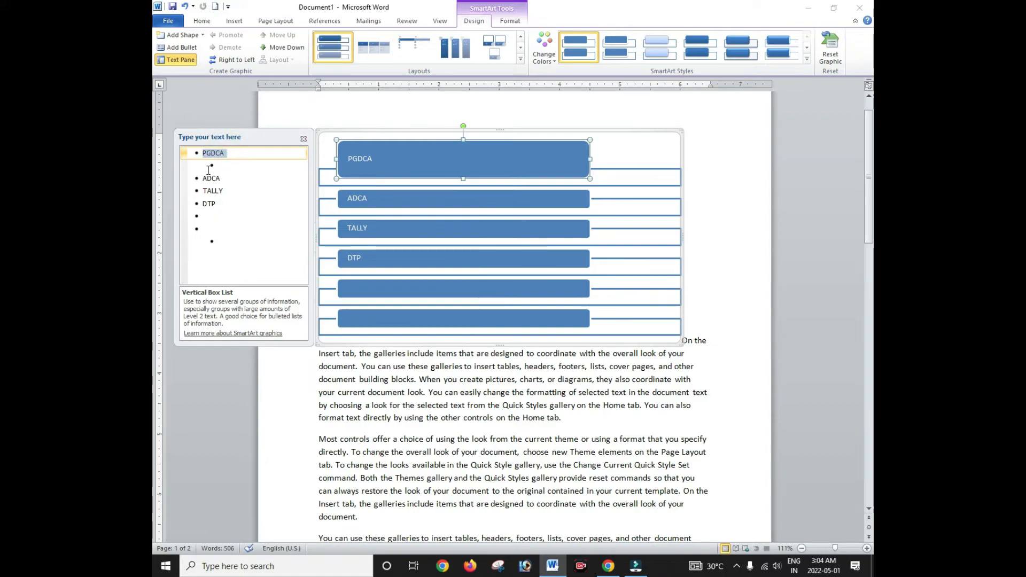
click(197, 181)
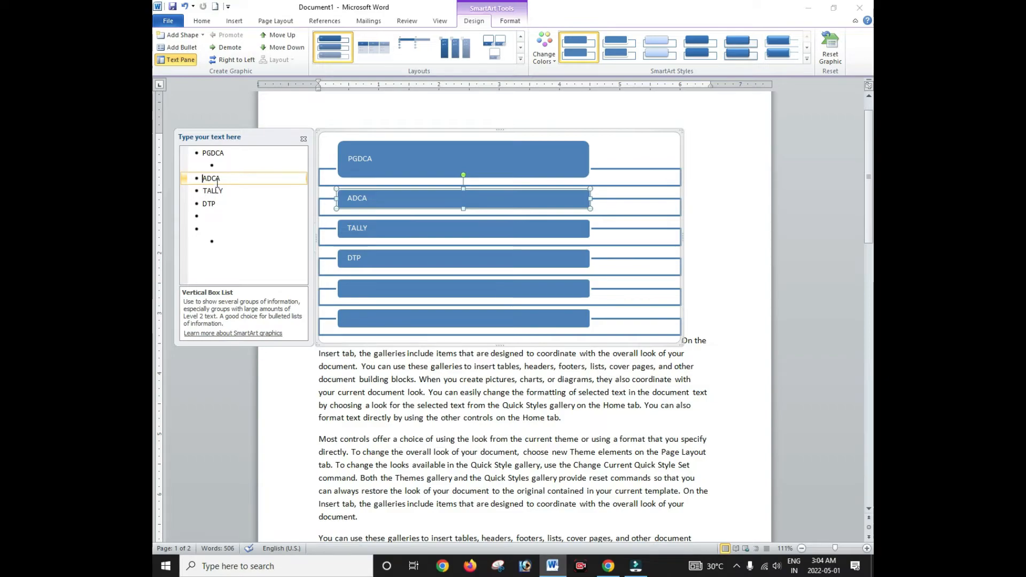
click(211, 190)
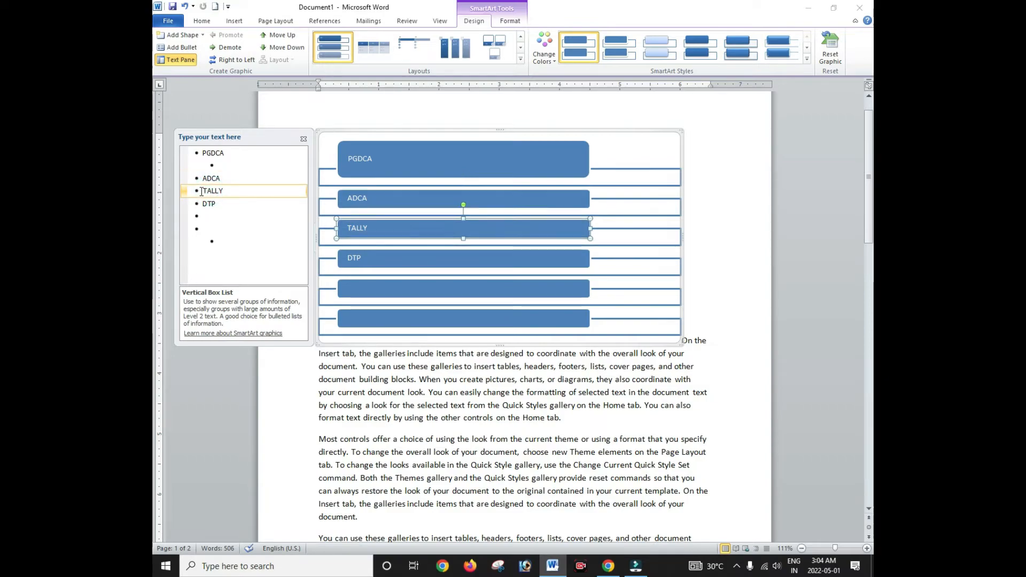
Step: Drag TALLY up above ADCA and shift ADCA down below it
click(418, 195)
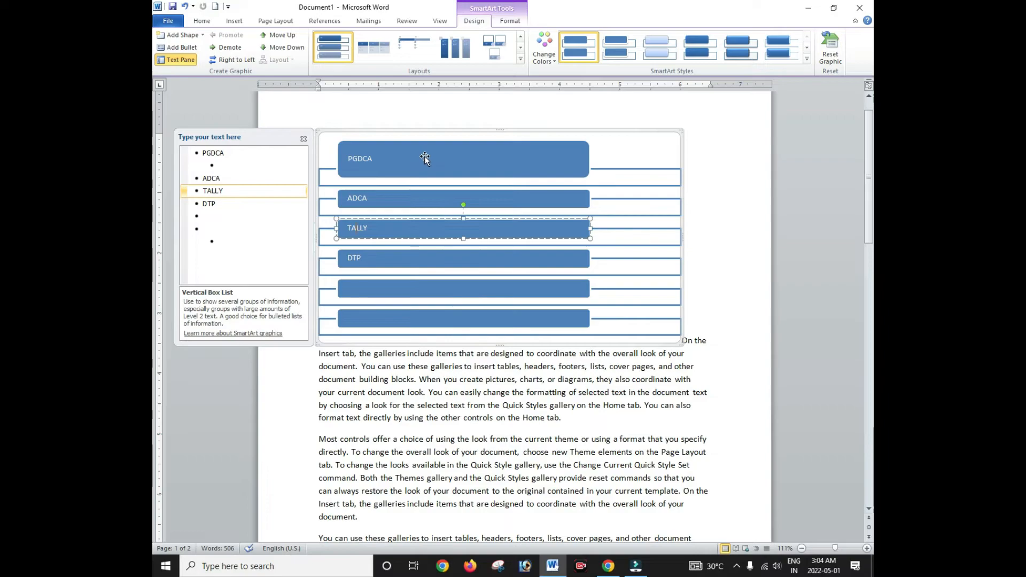
drag(418, 217, 409, 201)
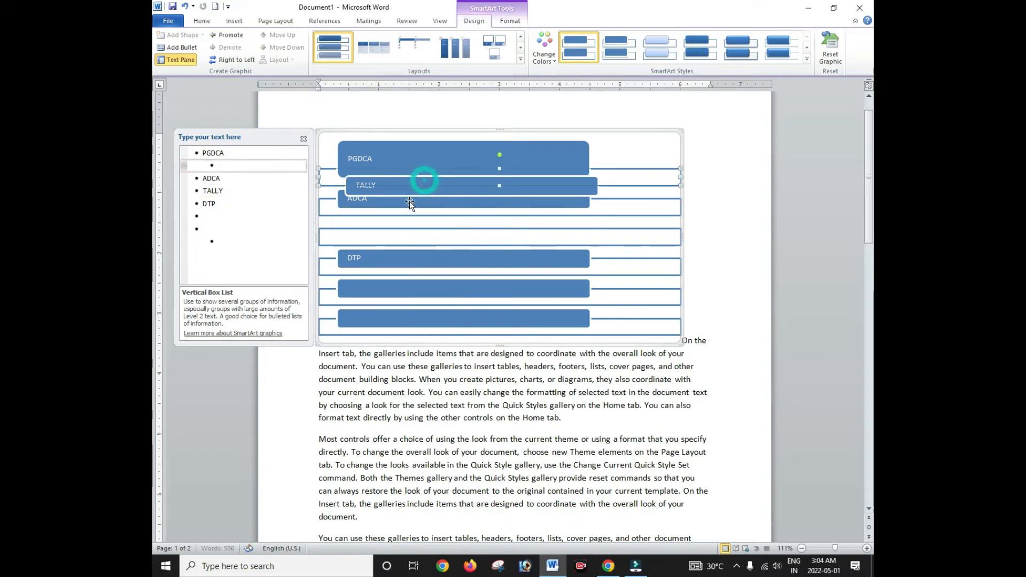
click(397, 231)
drag(400, 182, 384, 223)
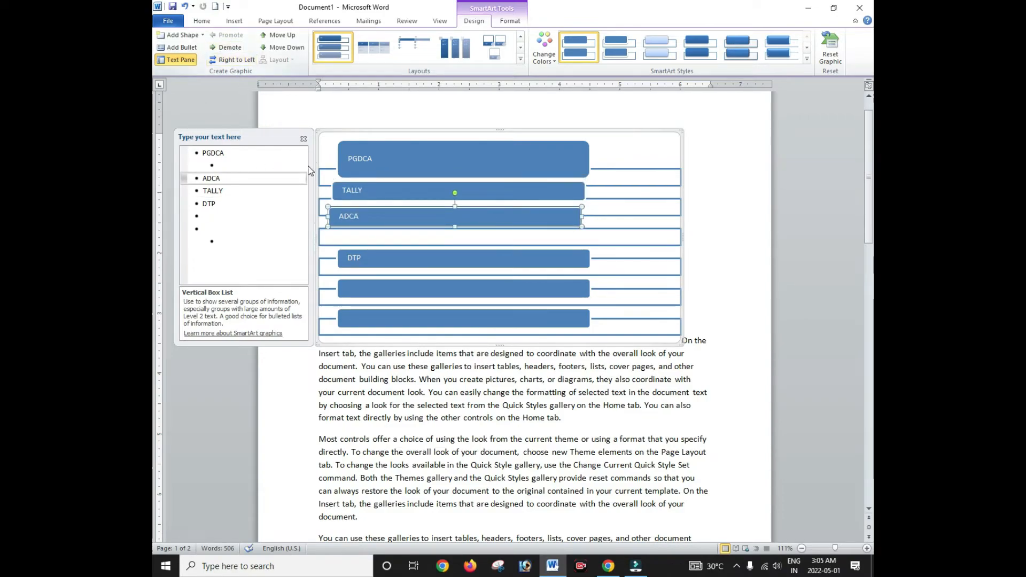
Step: Demote TALLY and ADCA into bullet points under the PGDCA box
click(304, 139)
click(383, 155)
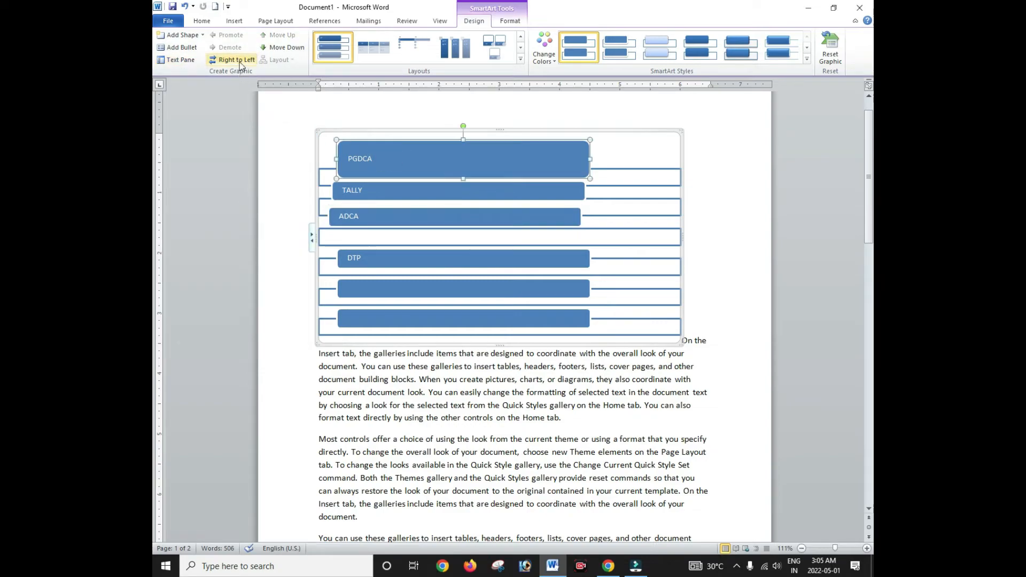
click(422, 190)
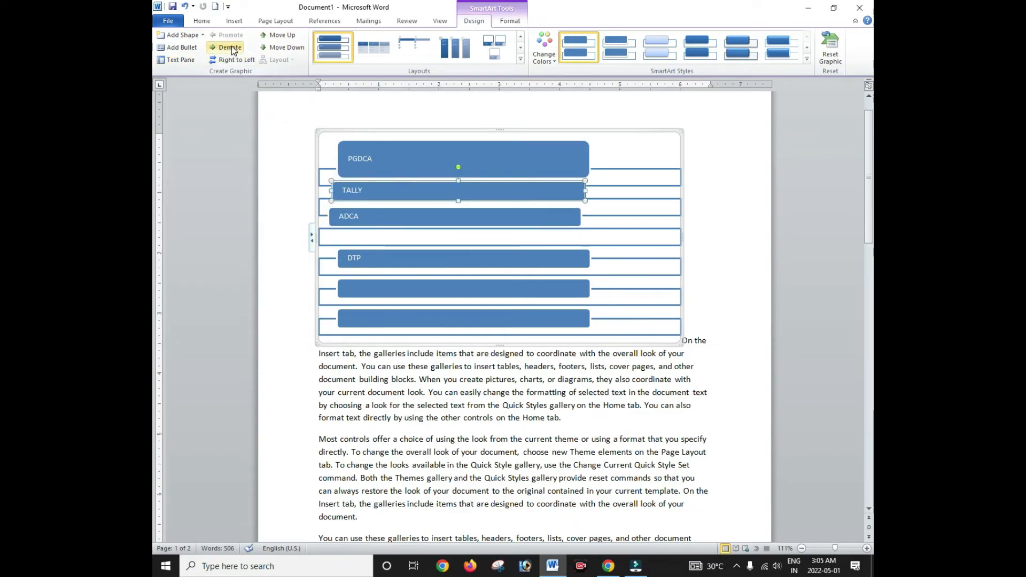
click(231, 47)
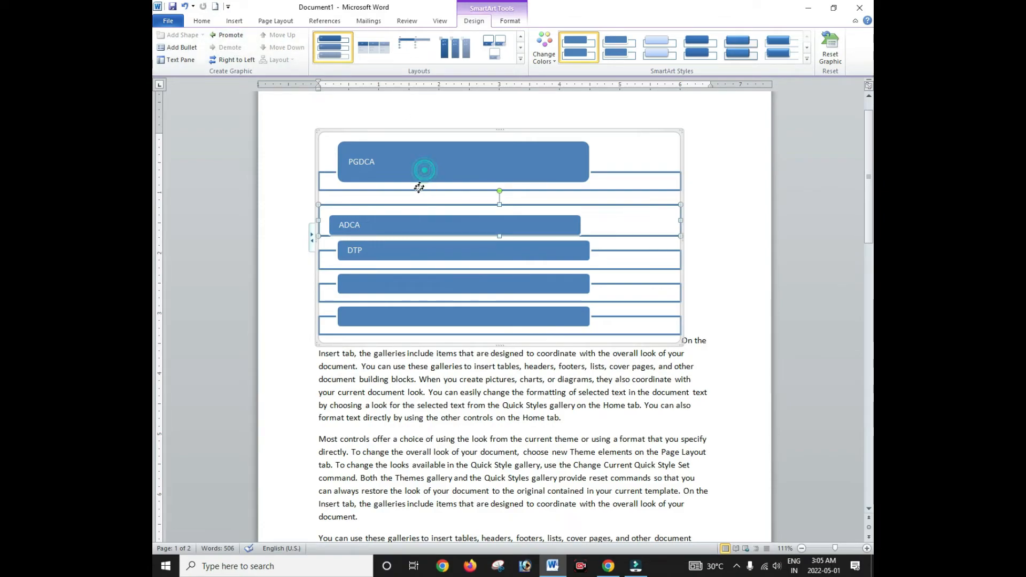
drag(425, 167, 416, 195)
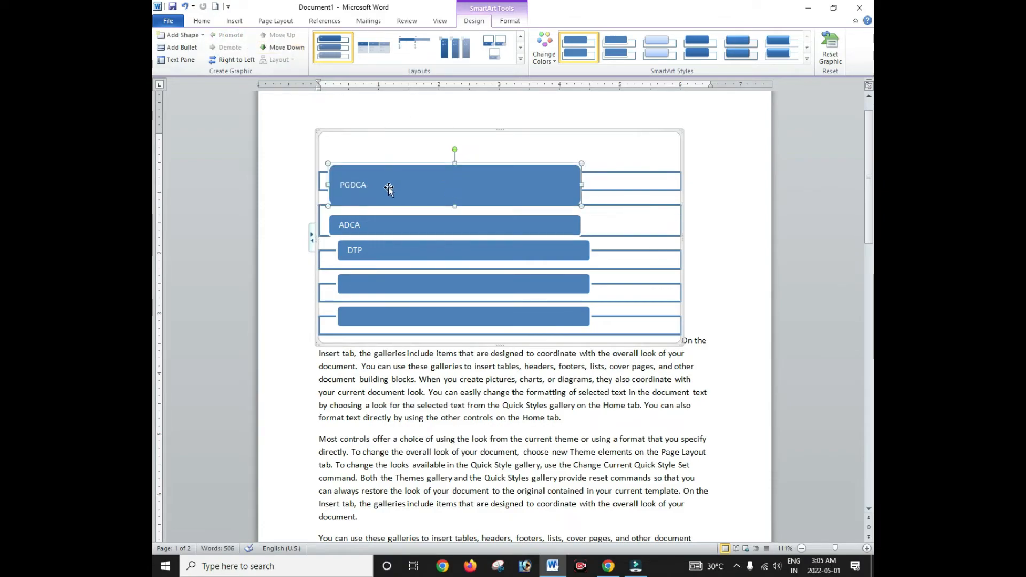
click(386, 229)
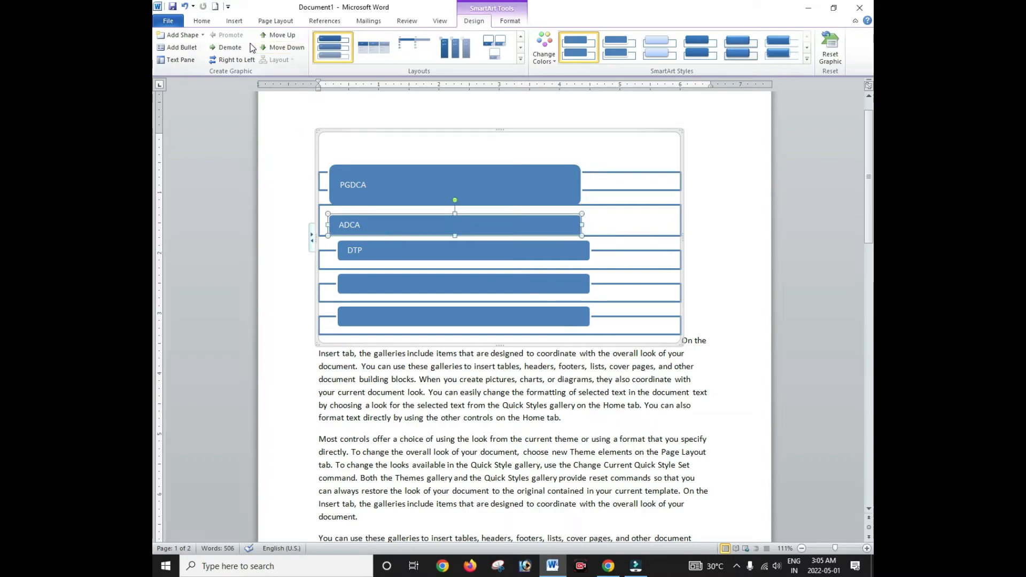
click(230, 48)
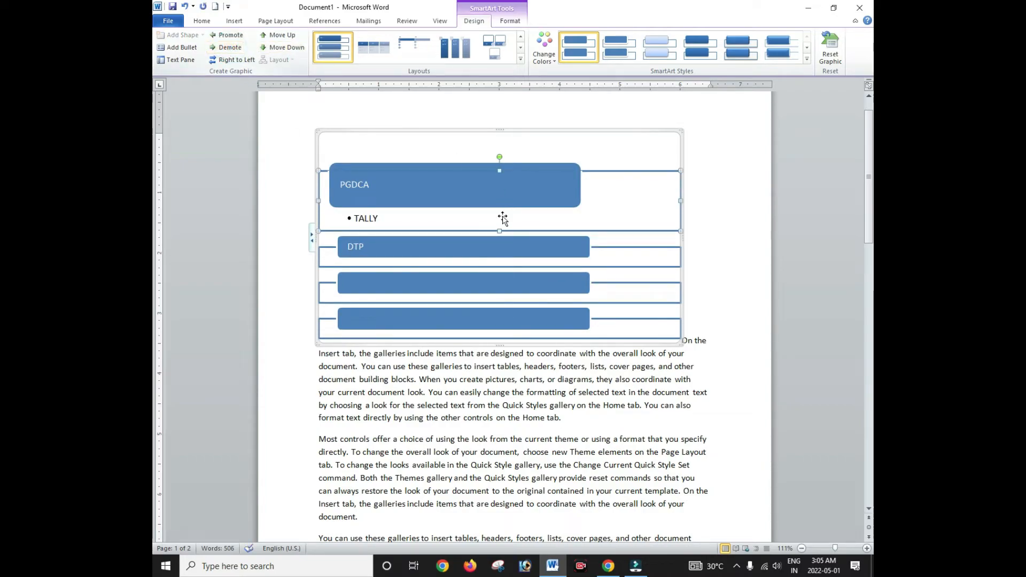
click(446, 252)
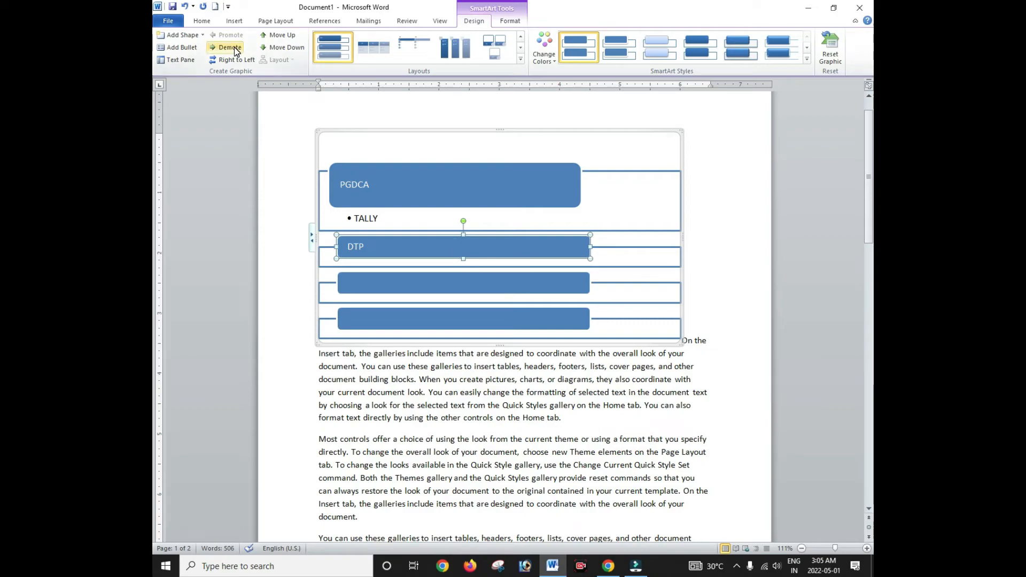
click(417, 170)
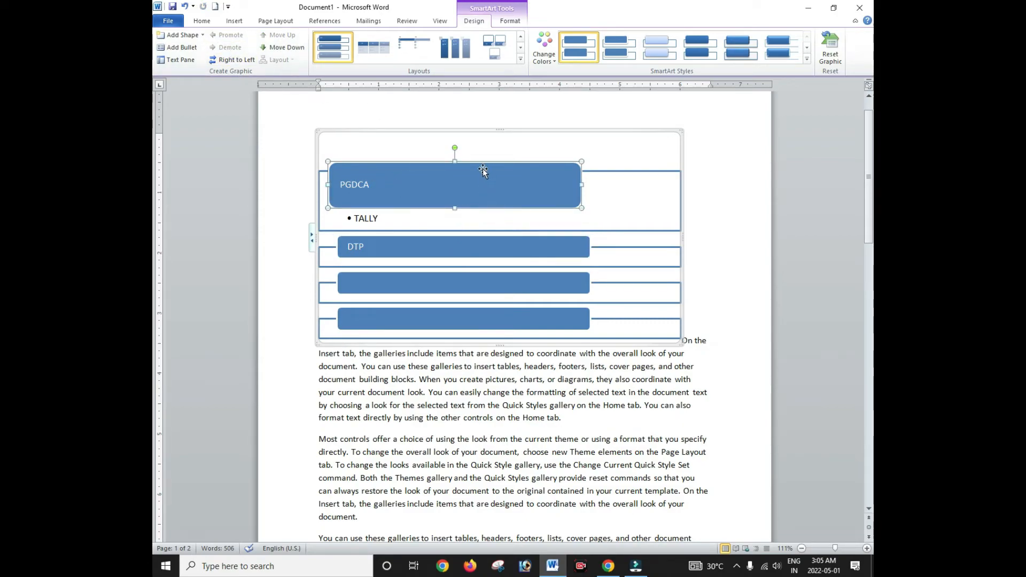
Step: Switch to a picture-list layout and insert the Desktop ST LOGO image beside PGDCA
click(520, 60)
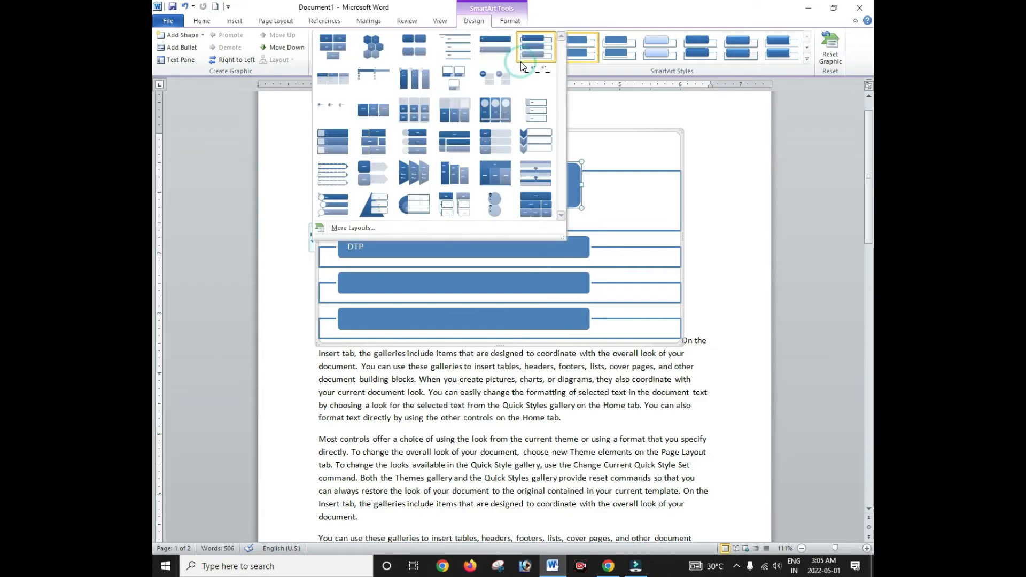
click(339, 139)
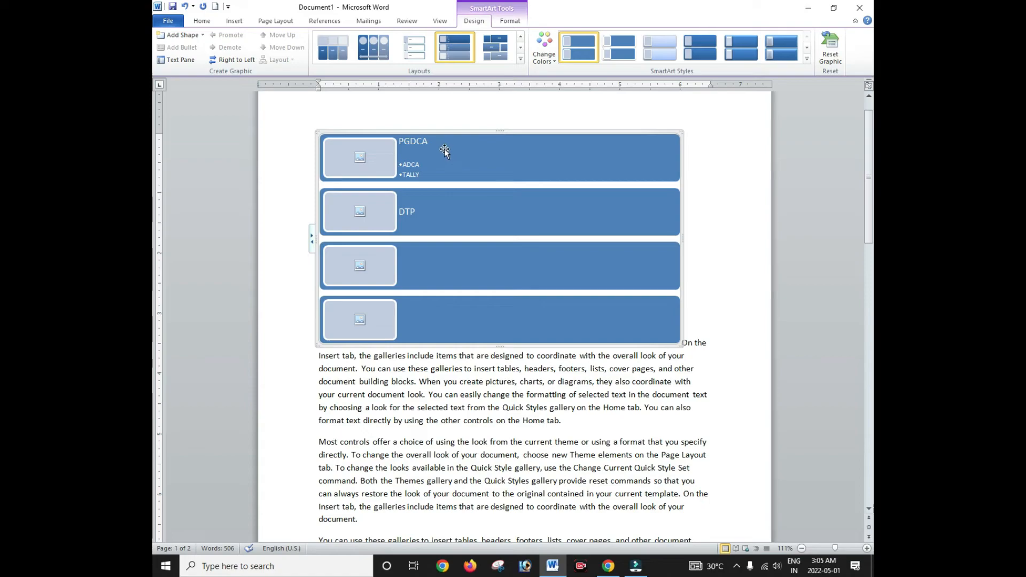
click(360, 159)
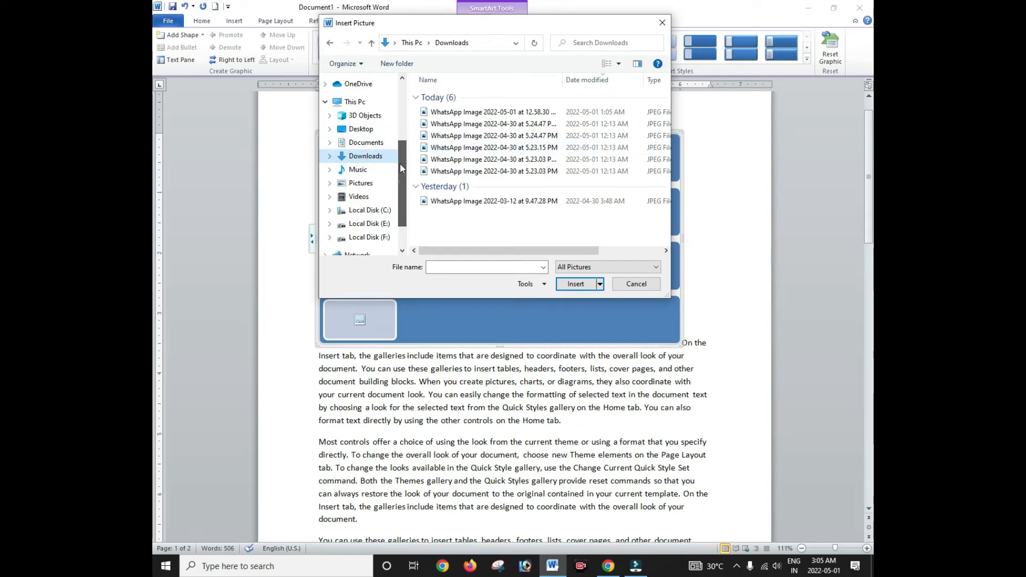
scroll(358, 123, up, 4)
click(360, 102)
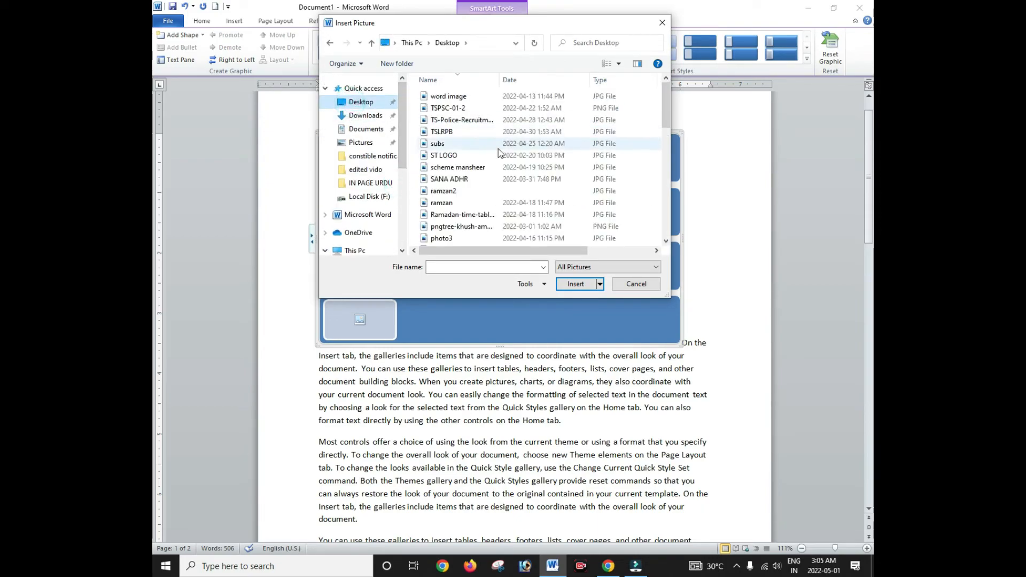
double_click(443, 155)
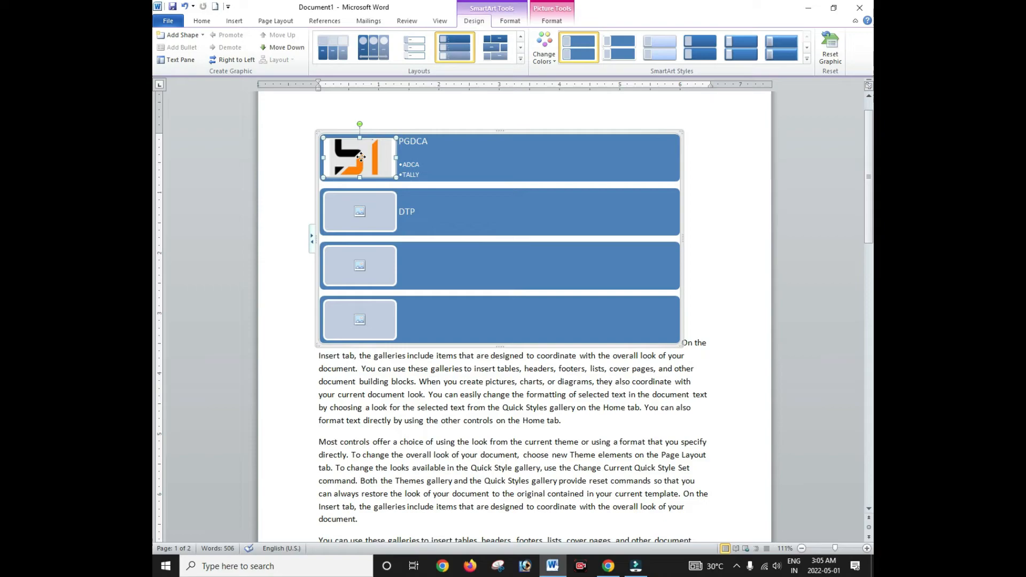
drag(361, 170, 367, 136)
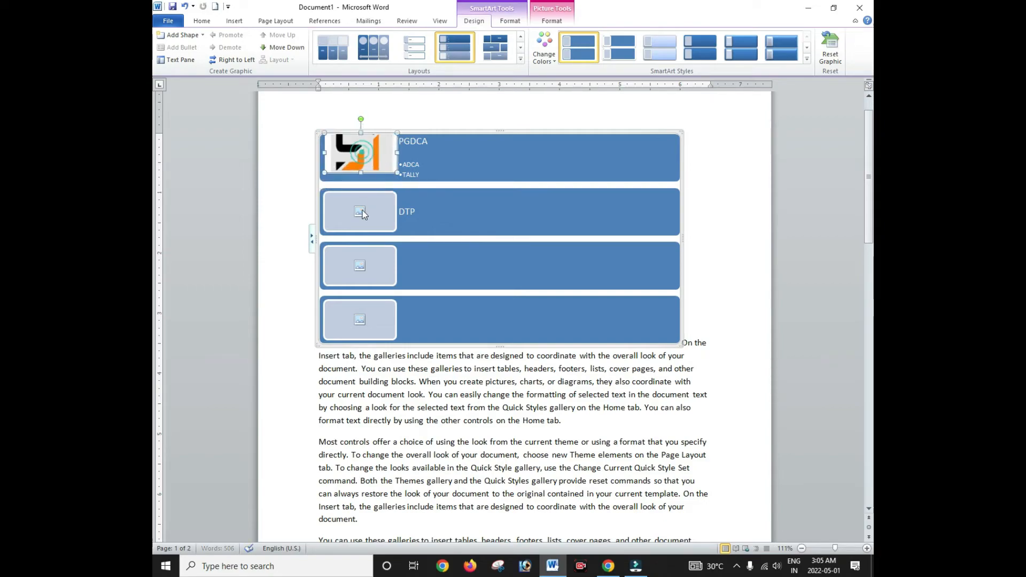
Step: Insert the subs image beside DTP, then delete that picture
click(360, 211)
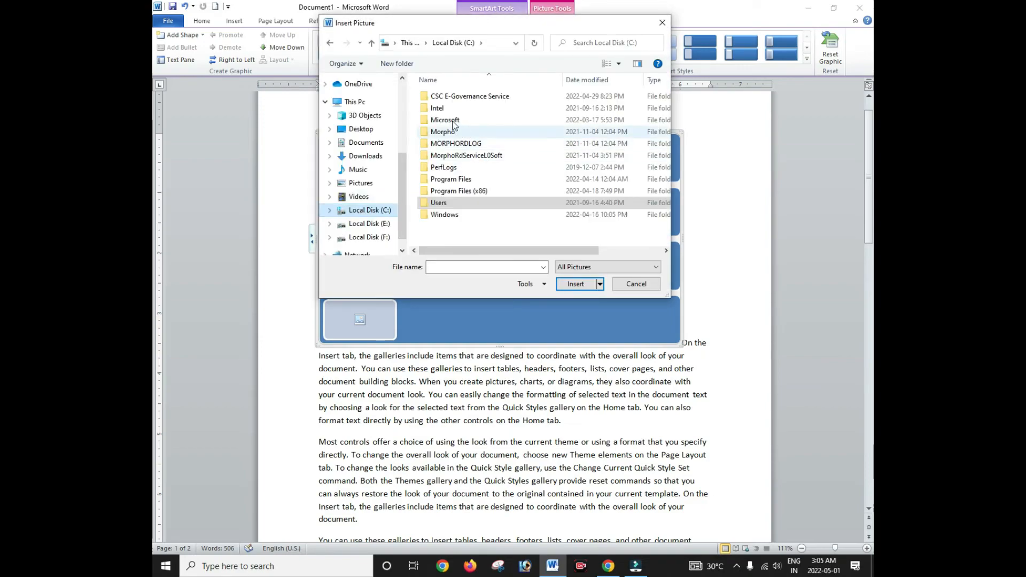
drag(403, 166, 405, 77)
click(361, 101)
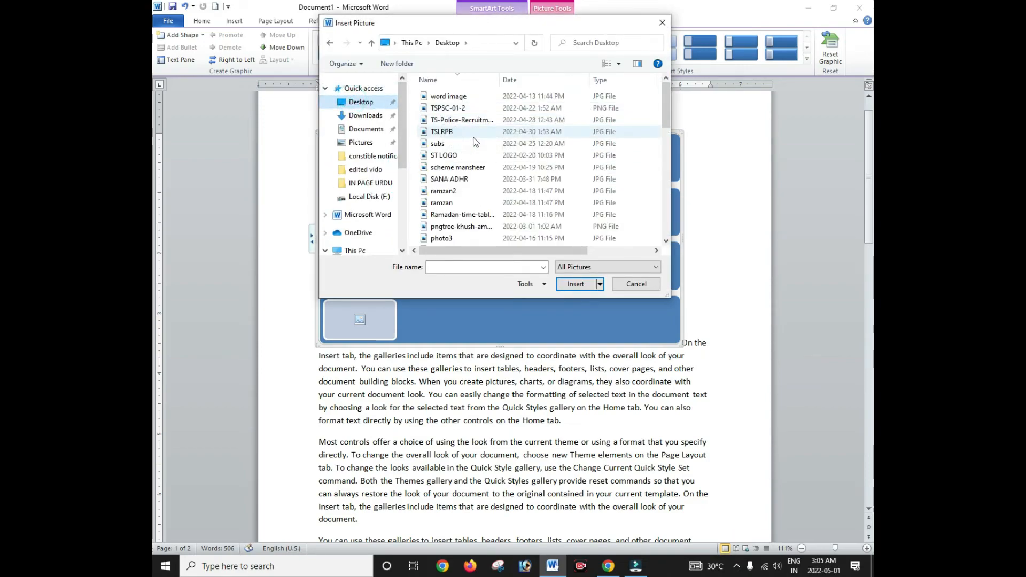
double_click(448, 145)
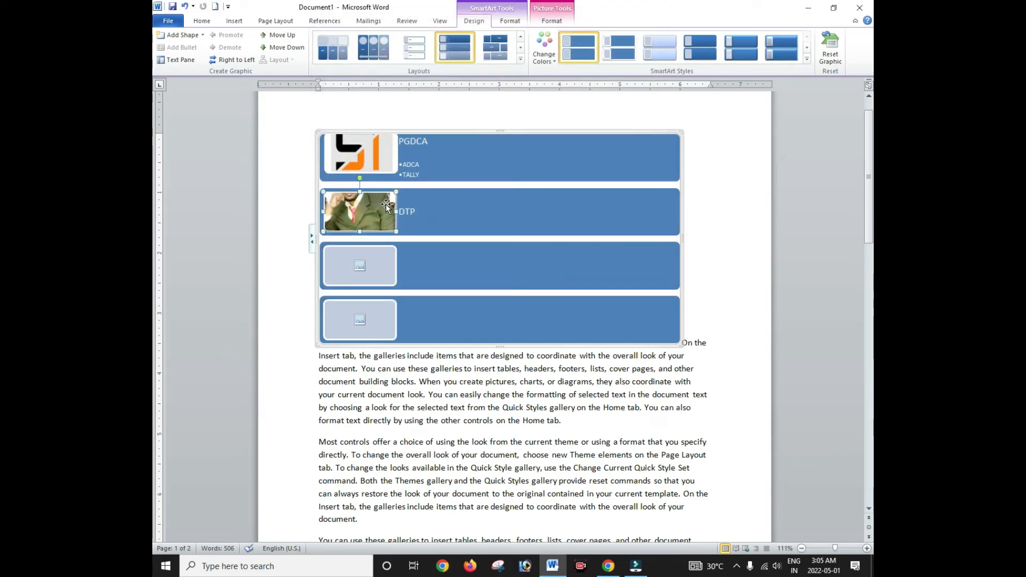
key(Delete)
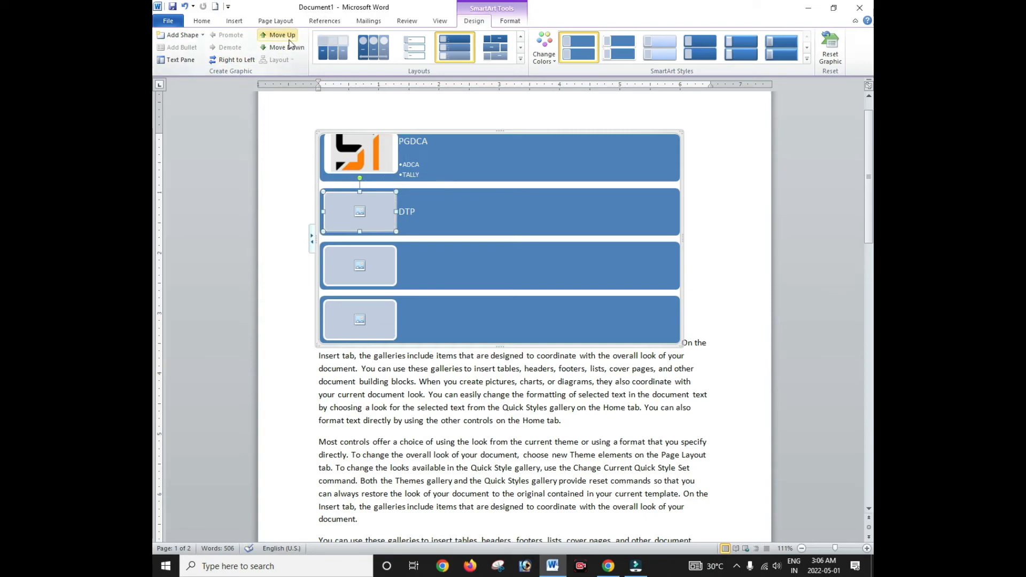
Step: Switch the SmartArt to a captioned picture-card layout and apply the first Colorful colour scheme
click(520, 59)
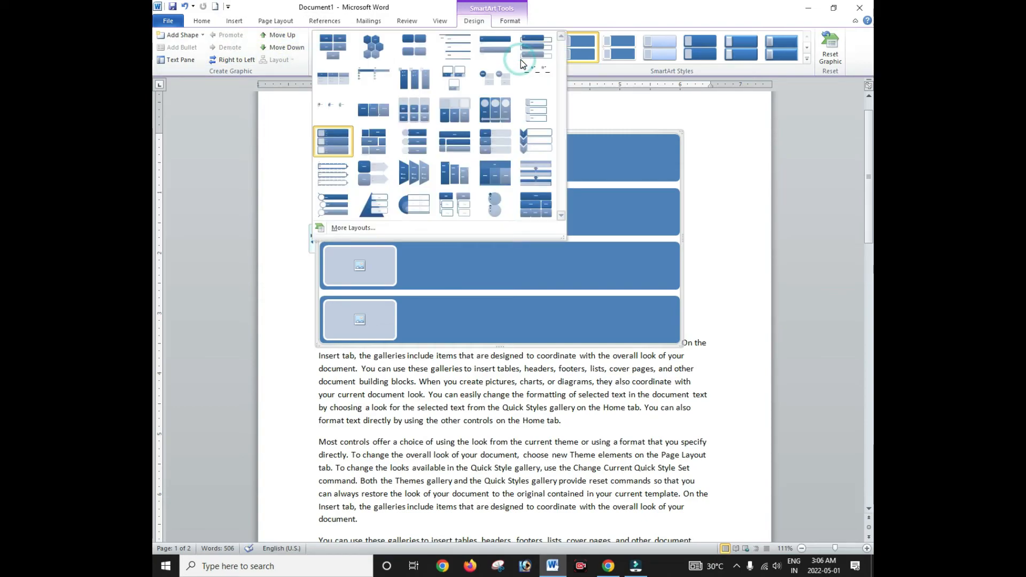
click(469, 88)
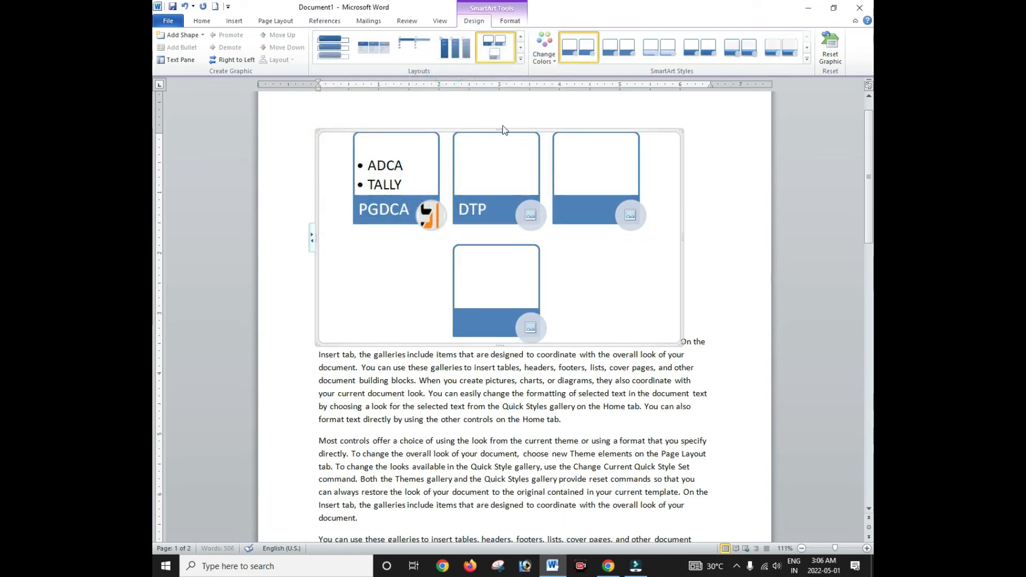
click(550, 63)
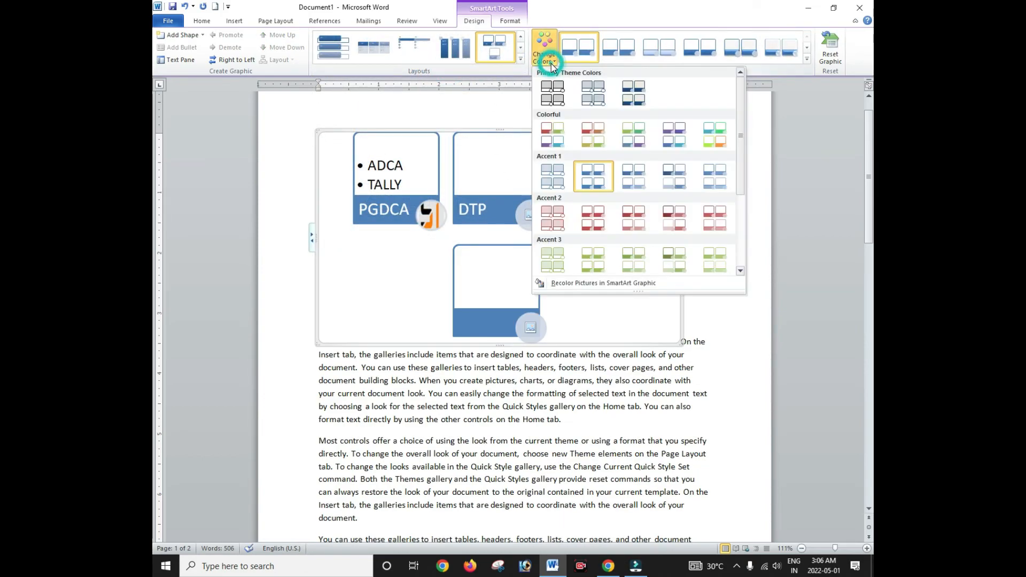
click(557, 141)
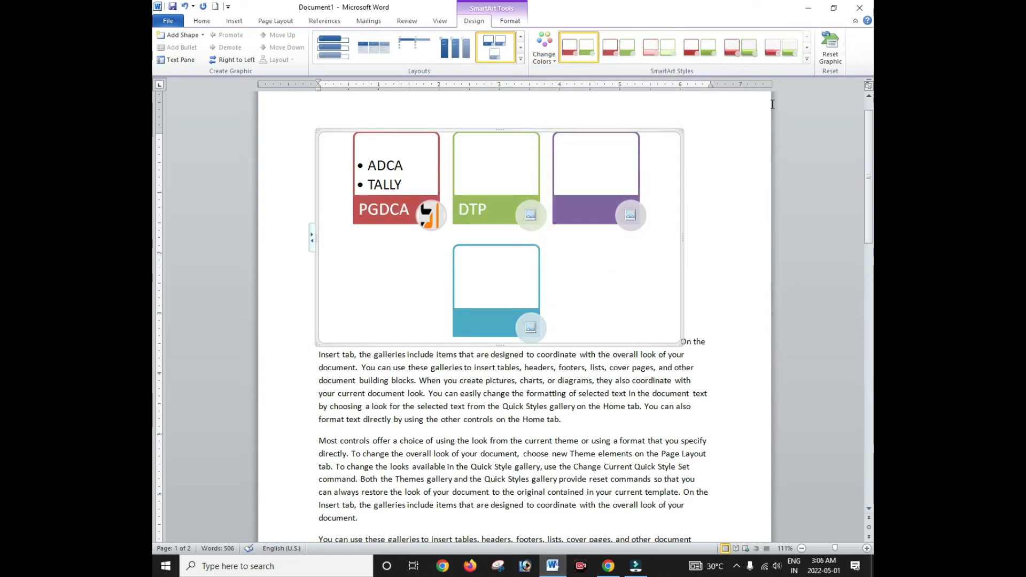
Step: Try a 3-D SmartArt style, then reset the graphic to its default look
click(807, 59)
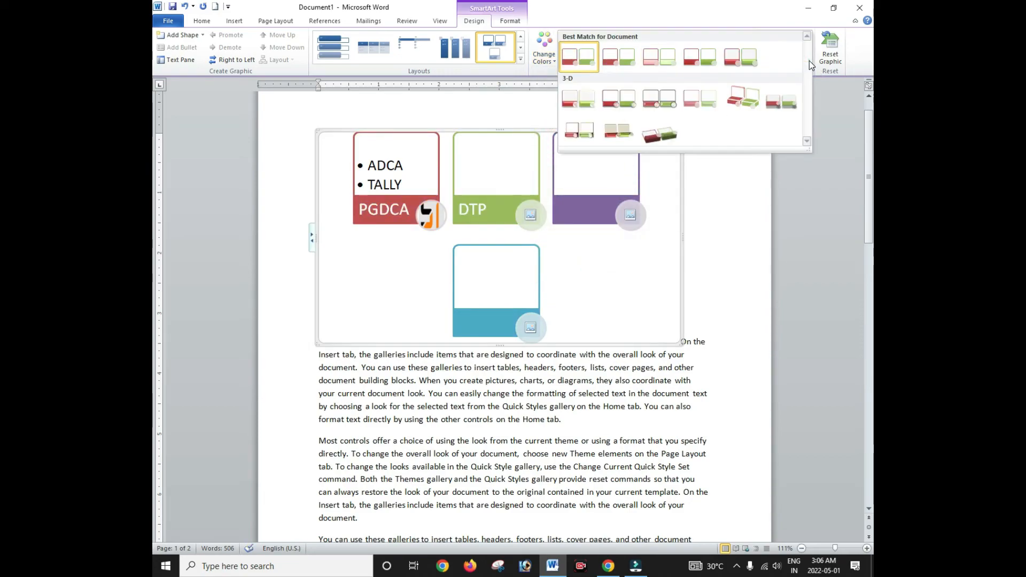
click(657, 132)
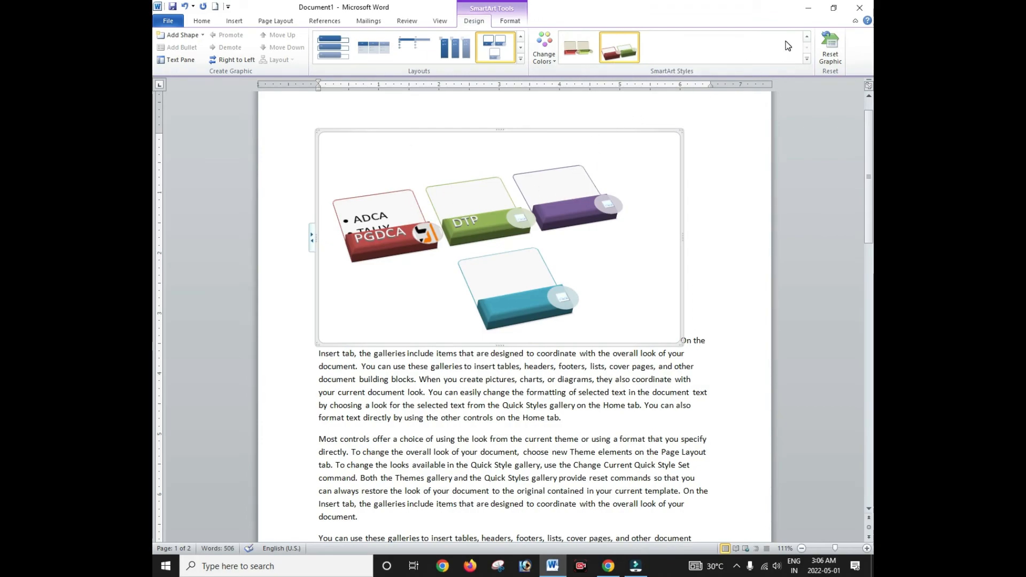
click(836, 58)
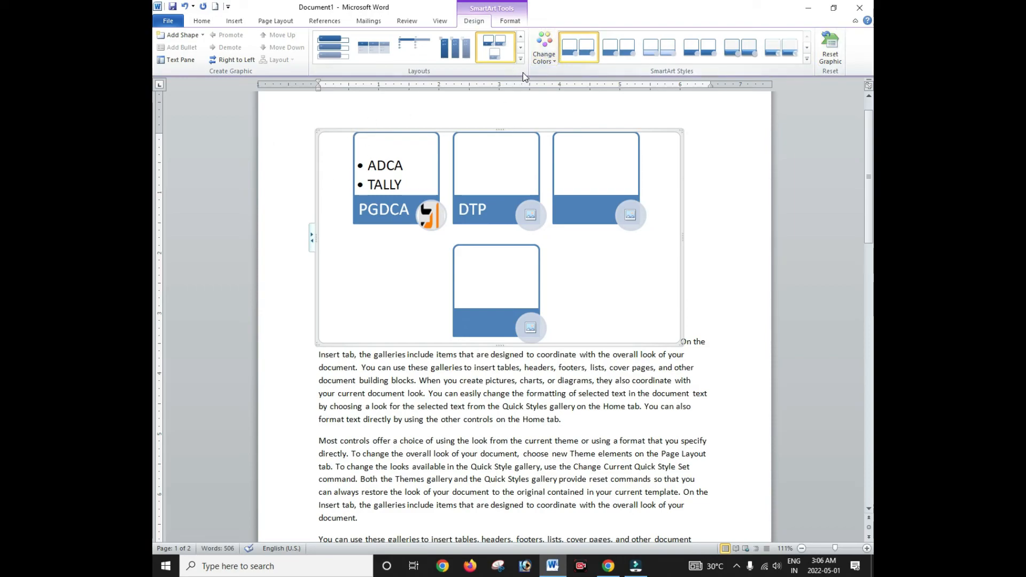
Step: With the SmartArt Format options showing, select the third card's upper box
click(505, 21)
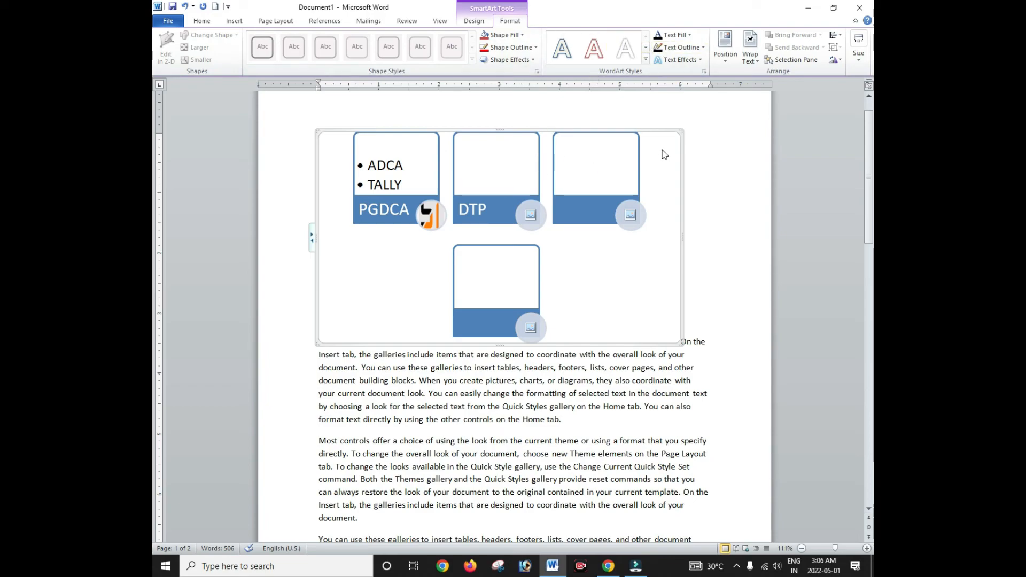
click(579, 161)
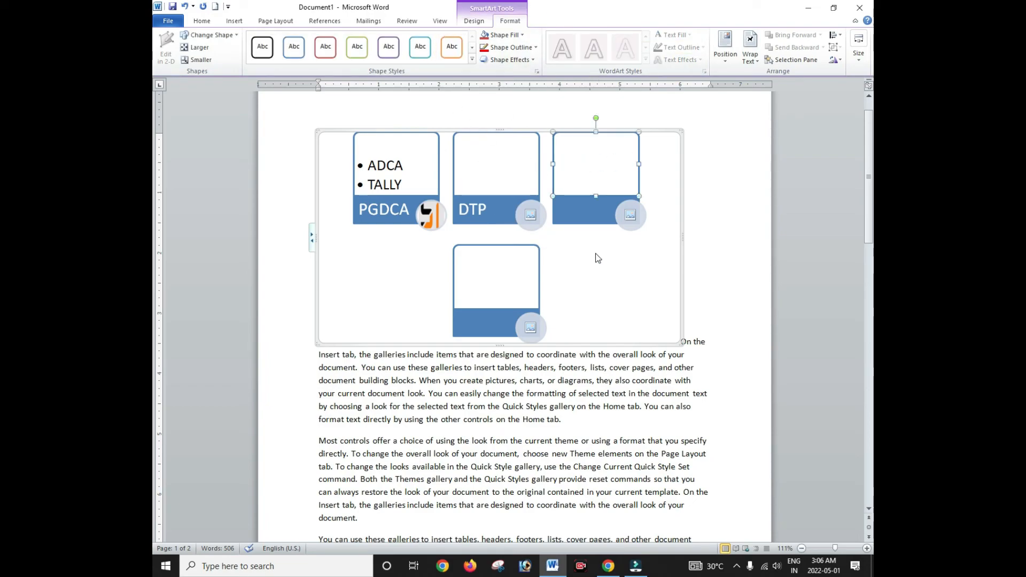
scroll(597, 258, up, 1)
Step: Show the Insert ribbon tab with its chart, hyperlink and bookmark commands
click(232, 21)
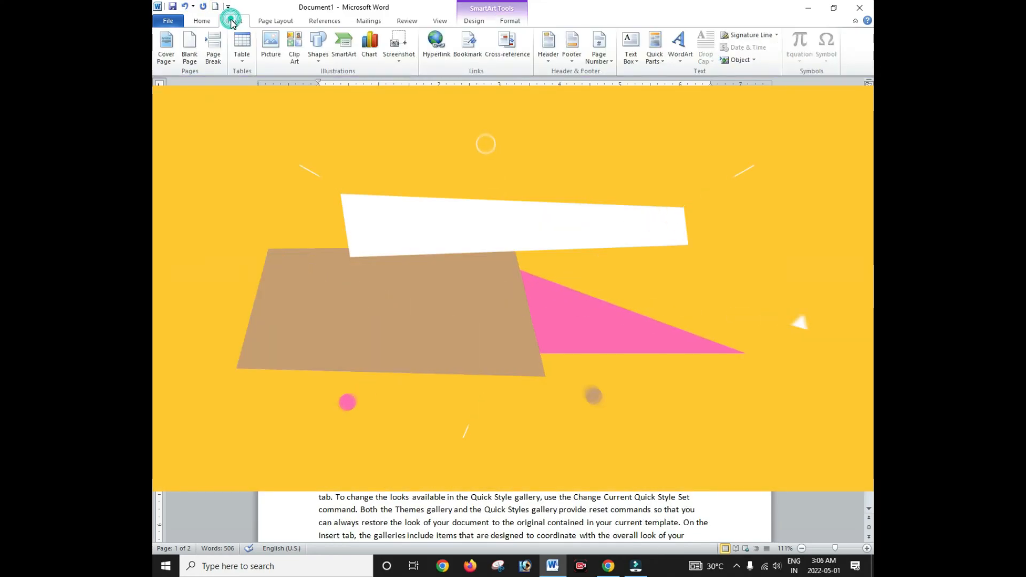